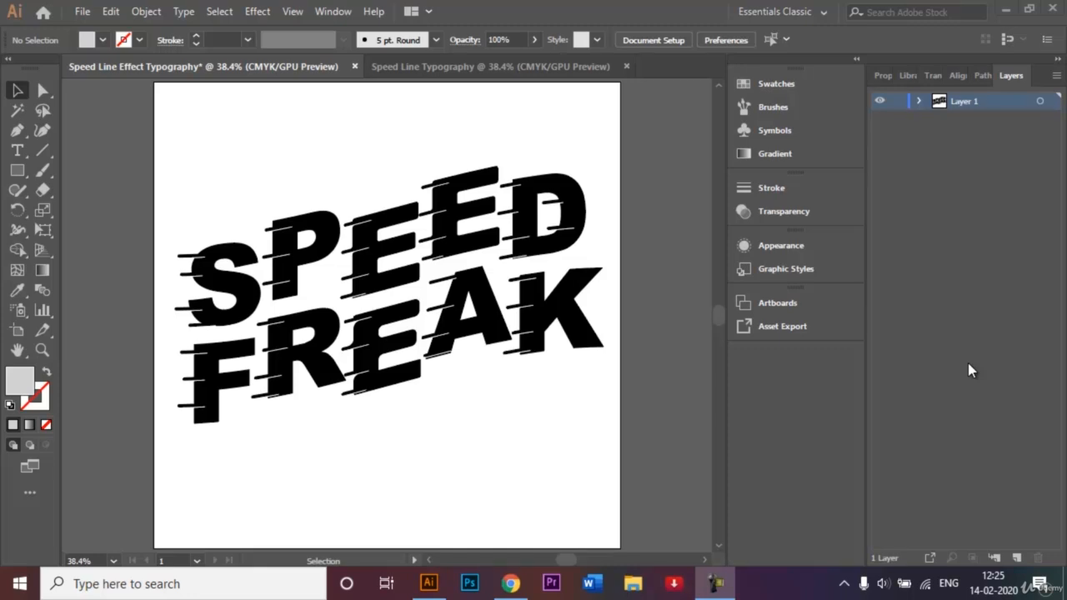
Add the text SPEED FREAK to the blank artboard of the Speed Line Typography document
click(495, 68)
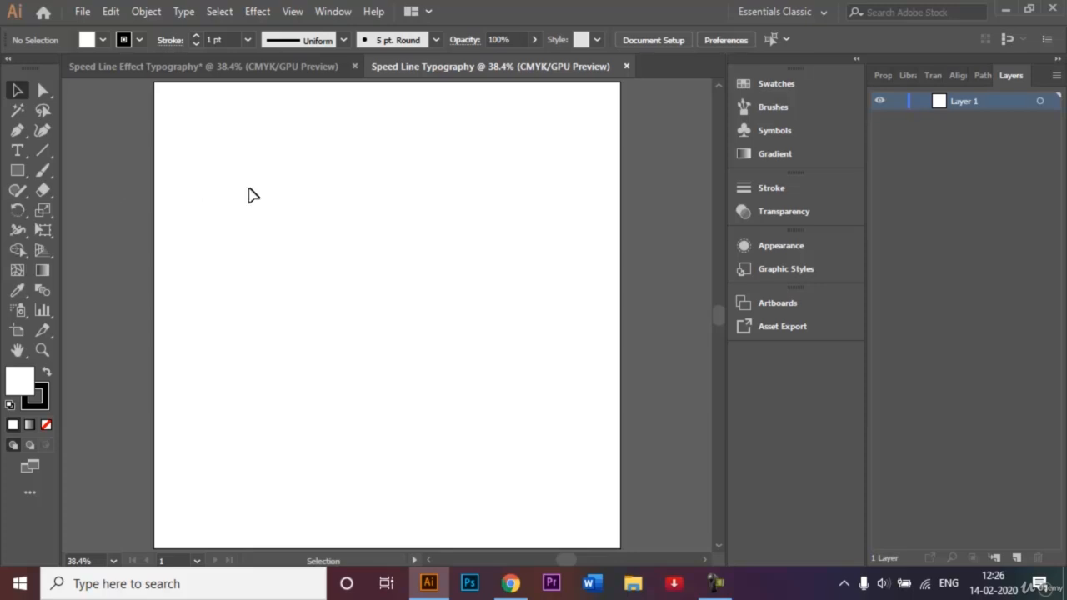
click(17, 157)
click(220, 65)
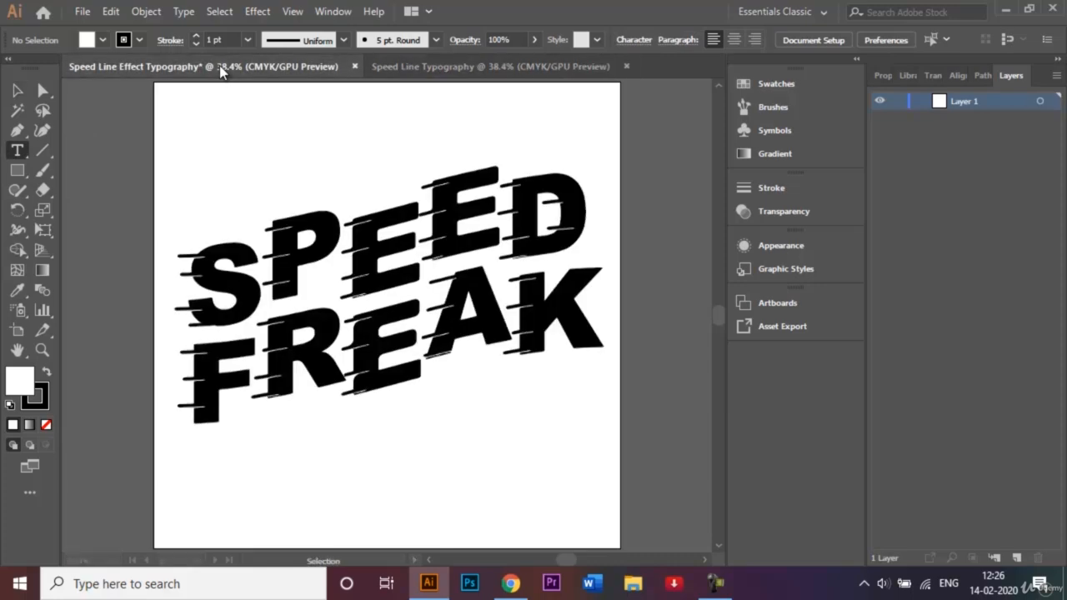
click(492, 67)
click(350, 209)
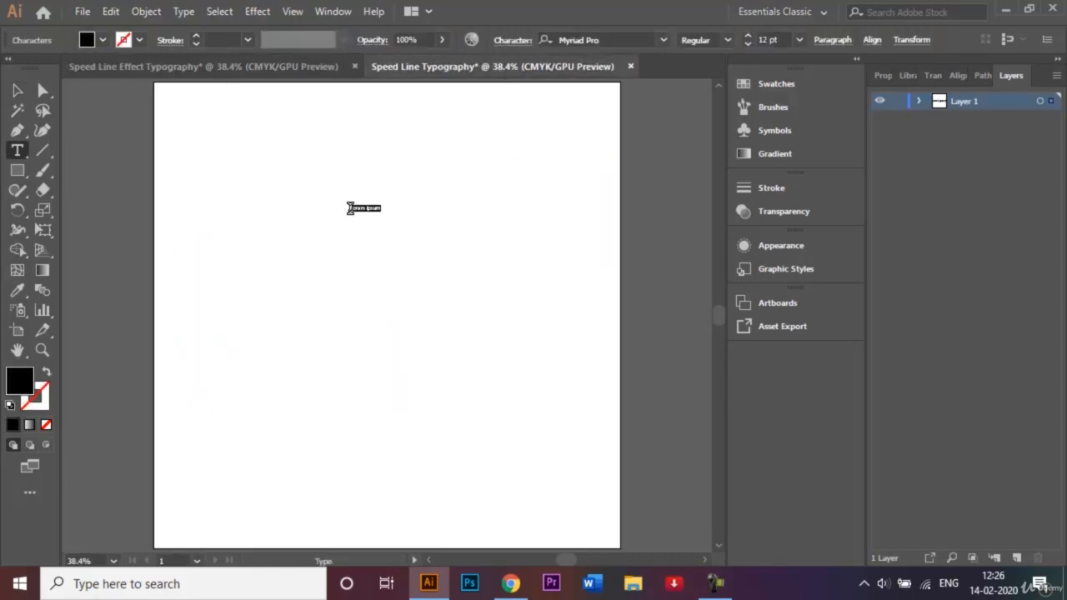
key(BackSpace)
text(SPEED FREAK)
Change the whole SPEED FREAK text to the Arial font in the Black style
drag(381, 205, 336, 205)
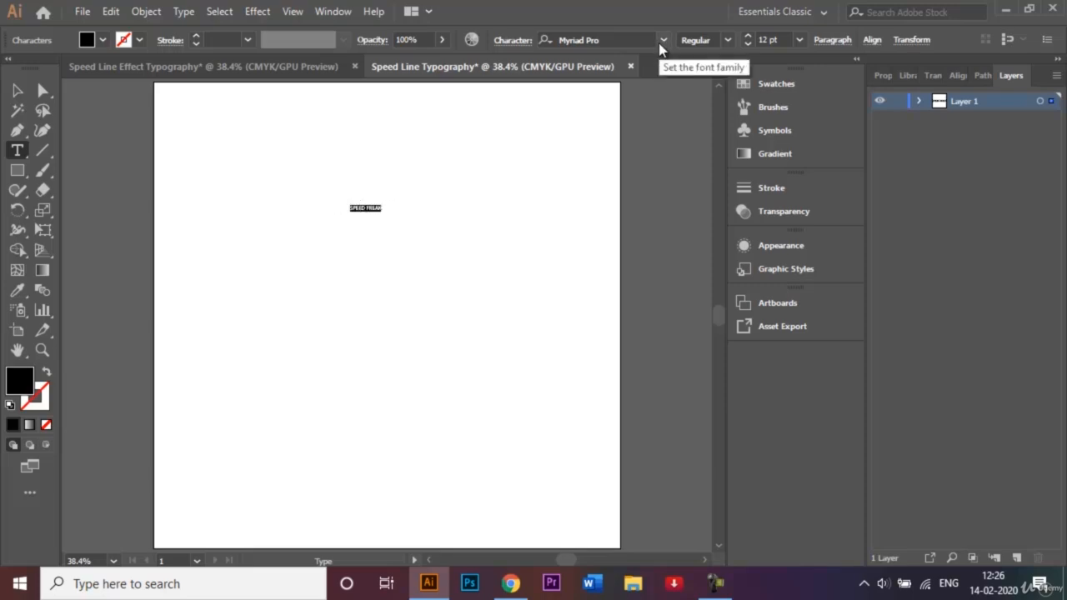
click(660, 43)
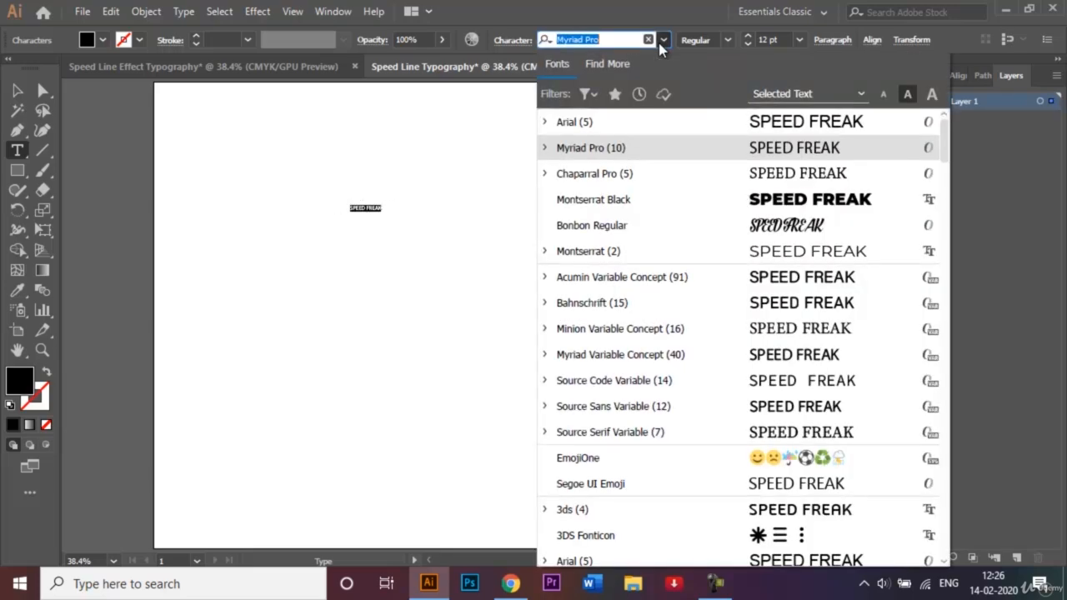
click(647, 121)
click(726, 40)
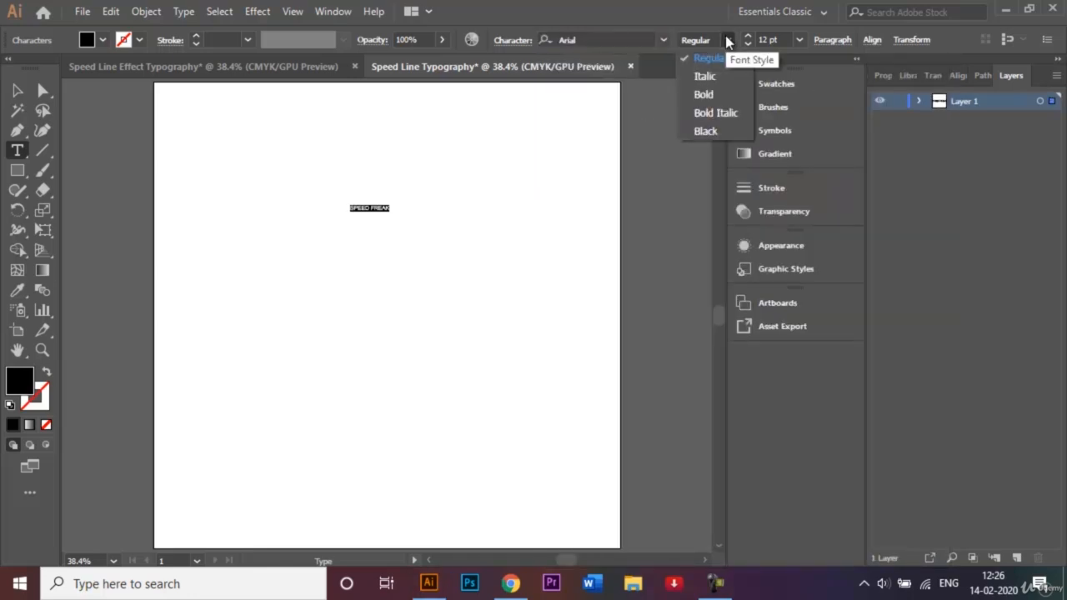
click(705, 132)
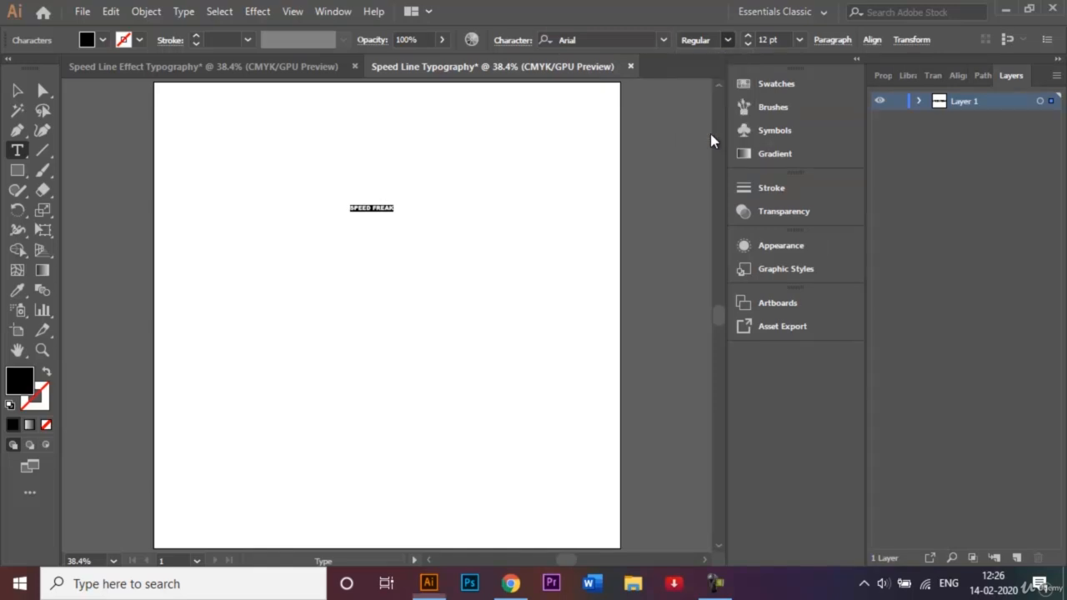
Set the SPEED FREAK text size to 200 pt and move the text so SPEED lies mostly on the artboard
click(767, 39)
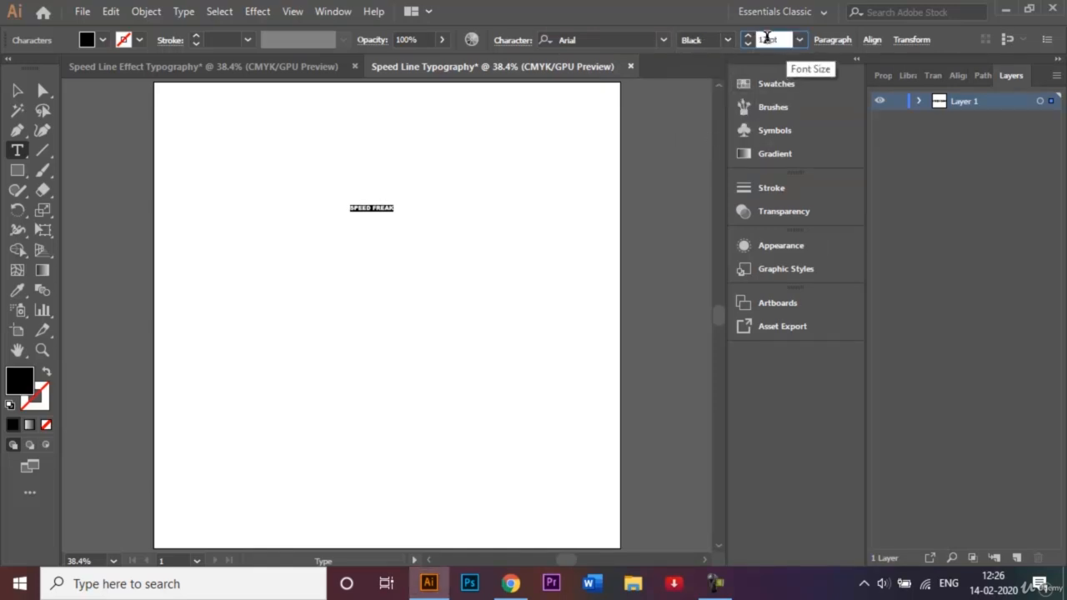
text(20)
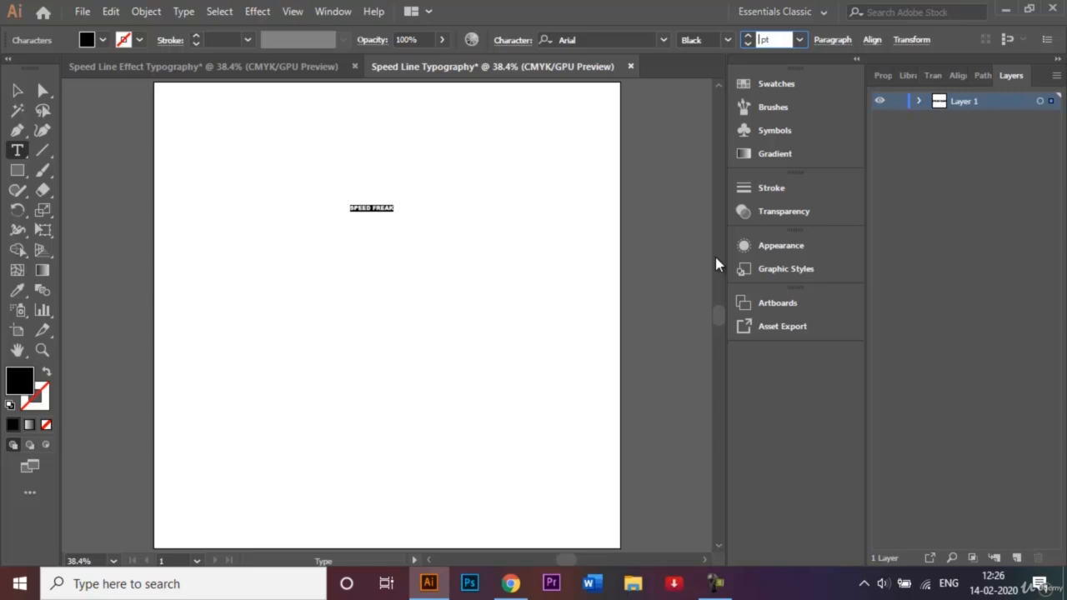
text(0)
key(Return)
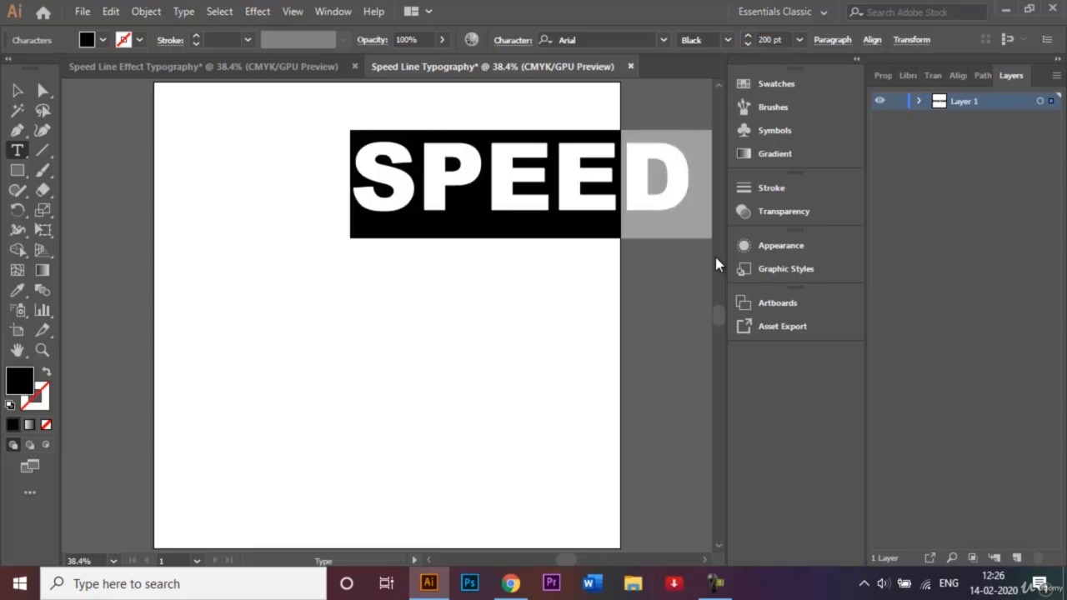
click(16, 90)
drag(543, 186, 286, 276)
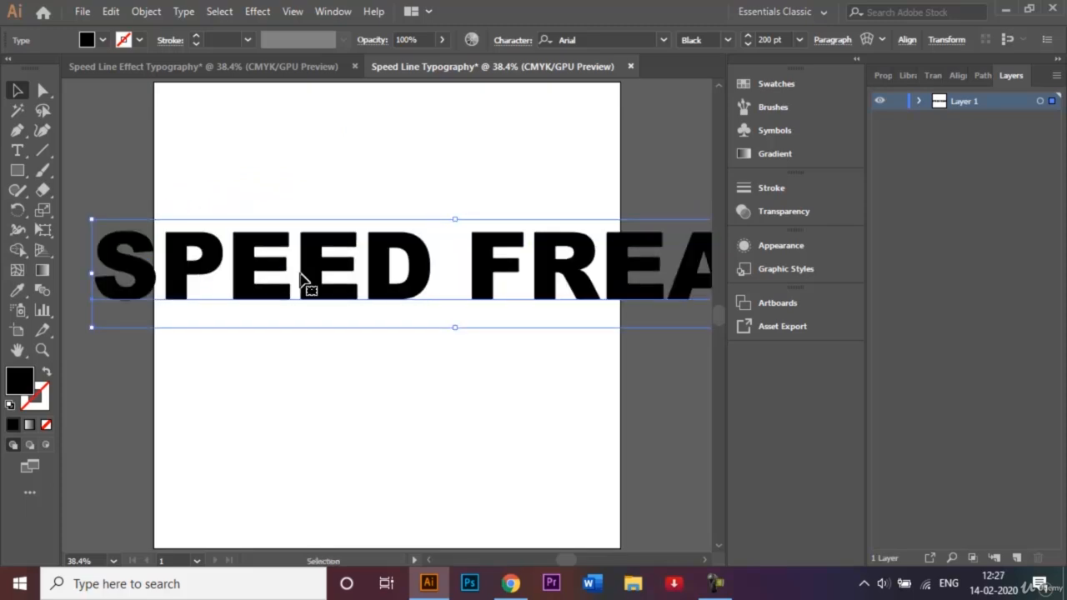
Convert the SPEED FREAK text to outlines and ungroup it into separate letters
right_click(301, 273)
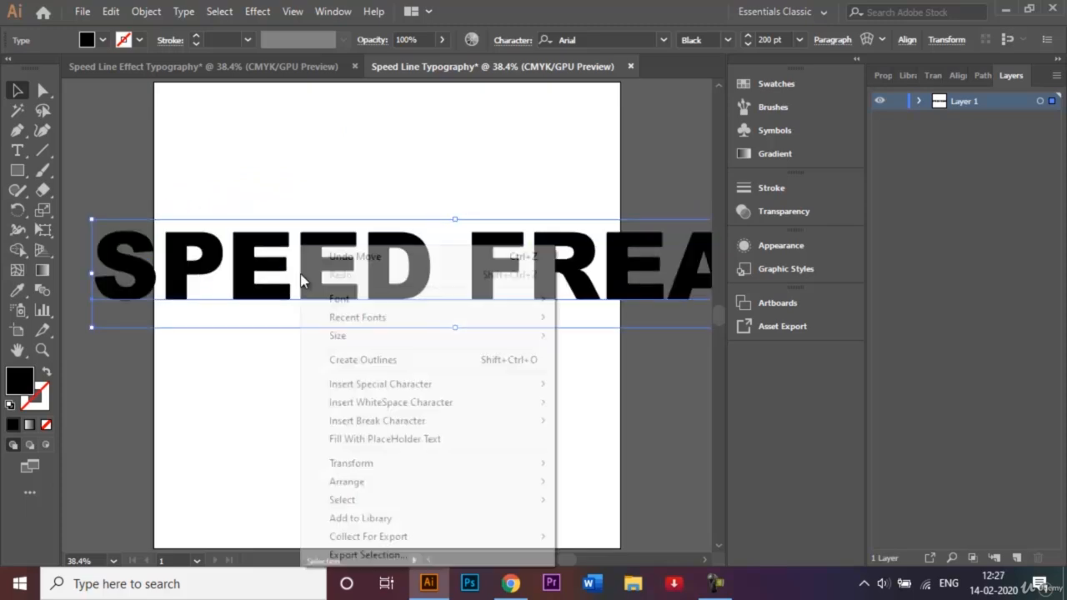
click(384, 364)
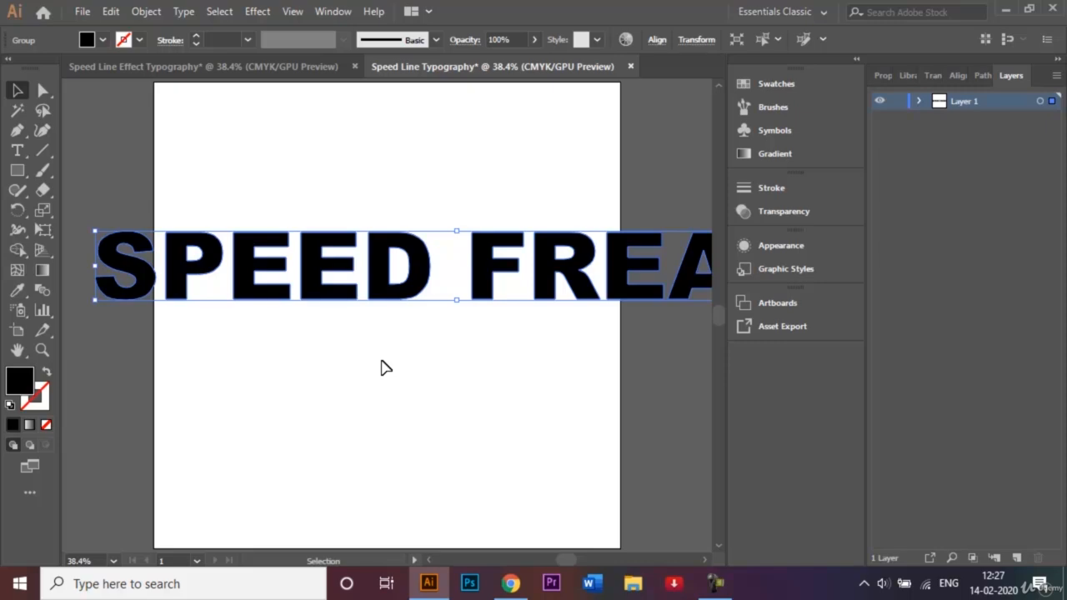
right_click(398, 298)
click(467, 430)
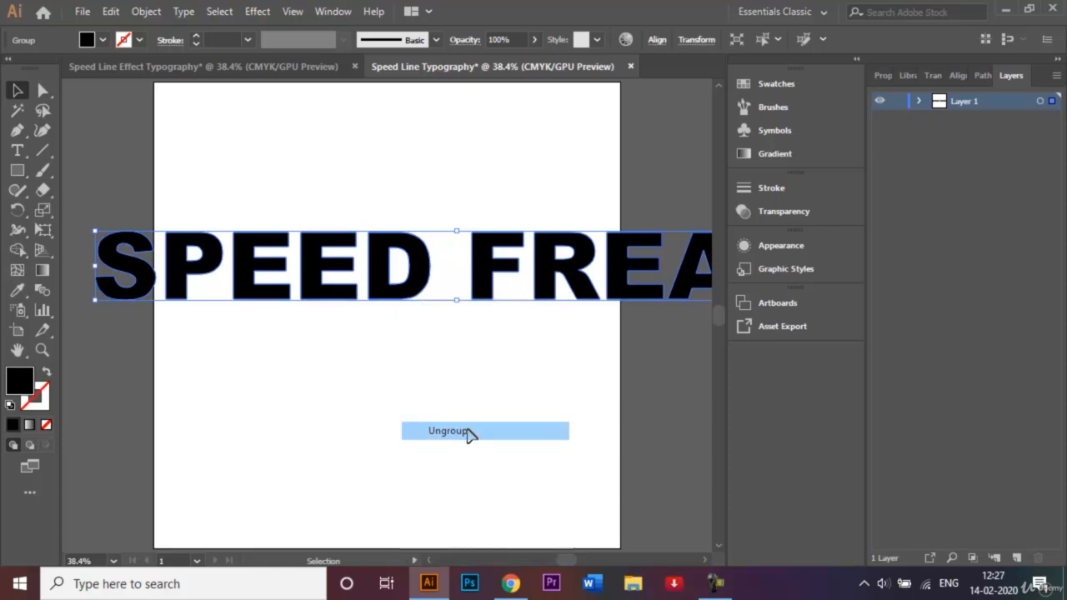
click(423, 405)
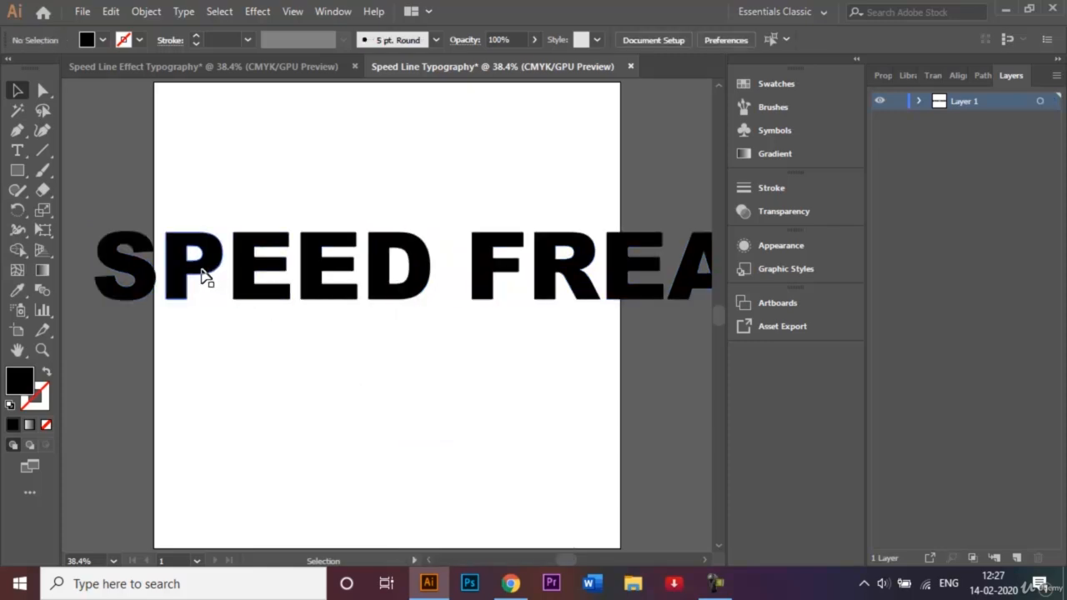
Move the letters of SPEED together to the upper middle of the artboard
drag(66, 203, 373, 354)
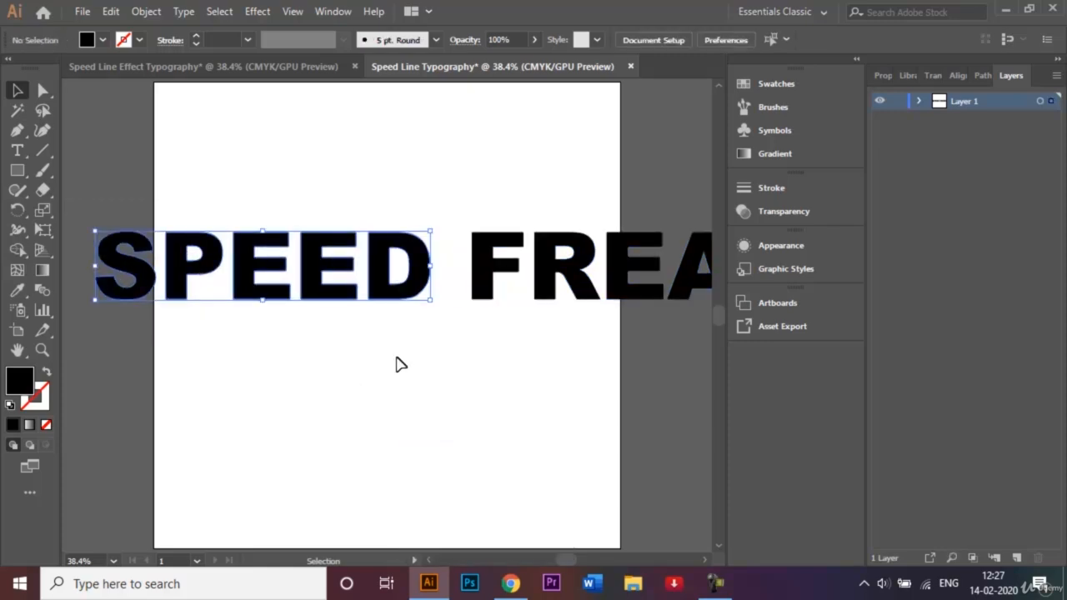
drag(329, 293, 480, 203)
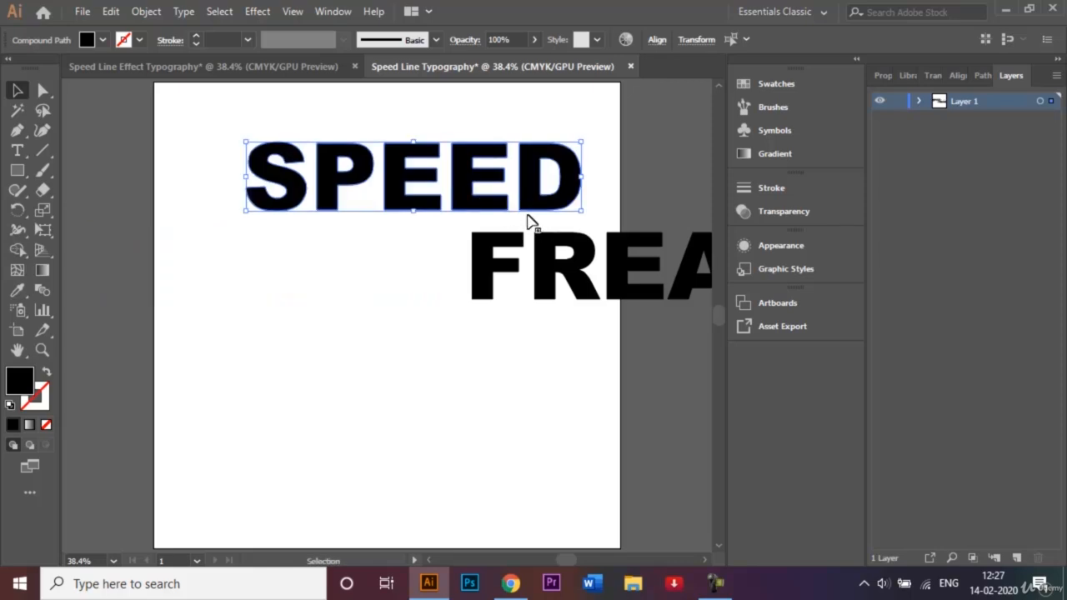
drag(417, 179, 387, 187)
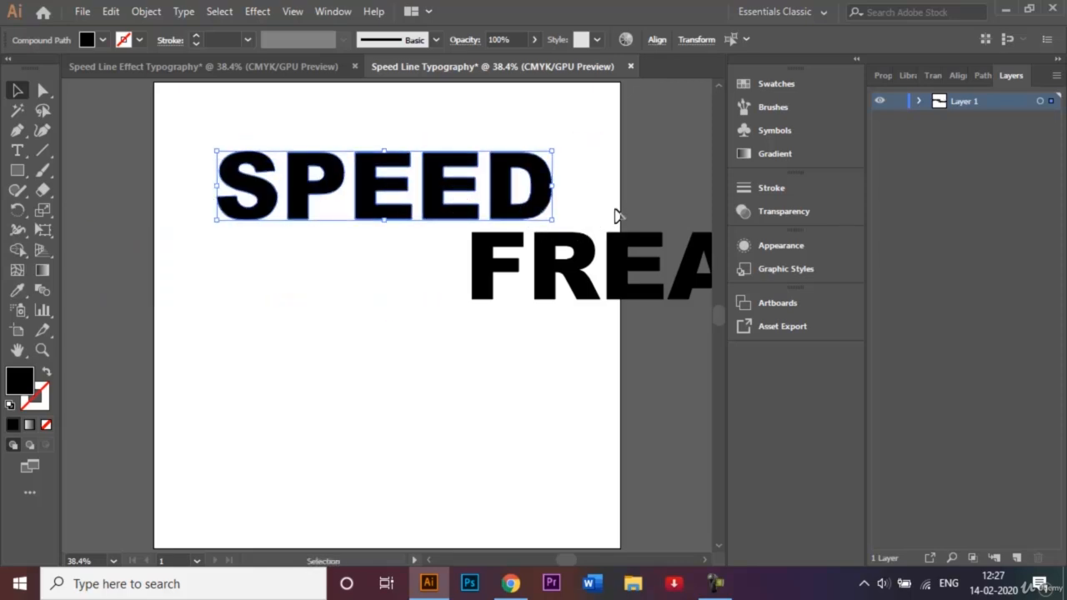
click(614, 214)
Move the letters of FREAK together so the word sits centred directly below SPEED
drag(467, 241, 486, 308)
scroll(486, 308, left, 5)
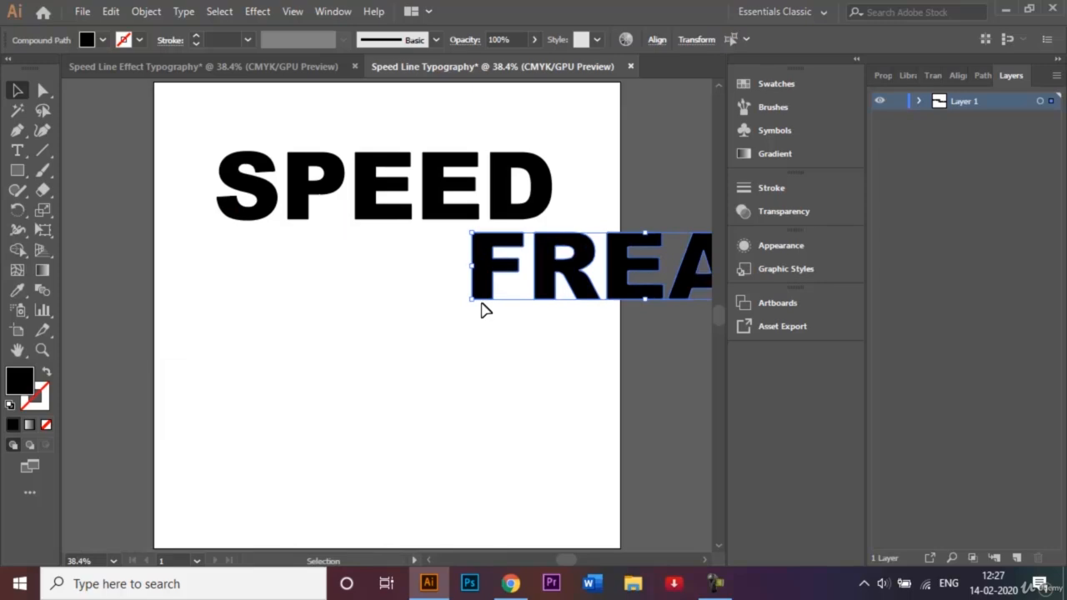
drag(555, 277, 296, 296)
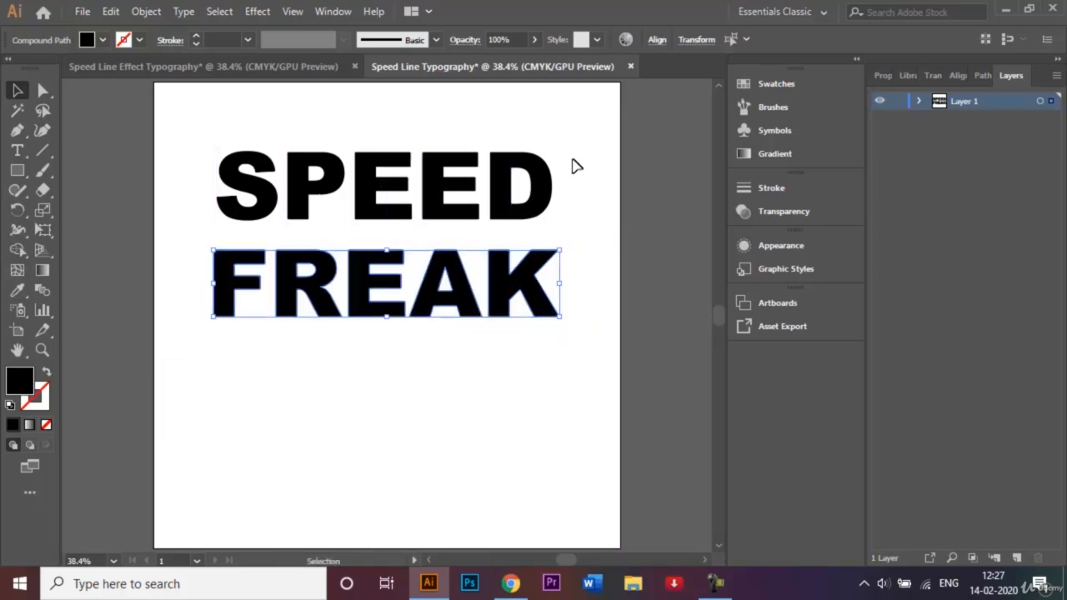
click(505, 113)
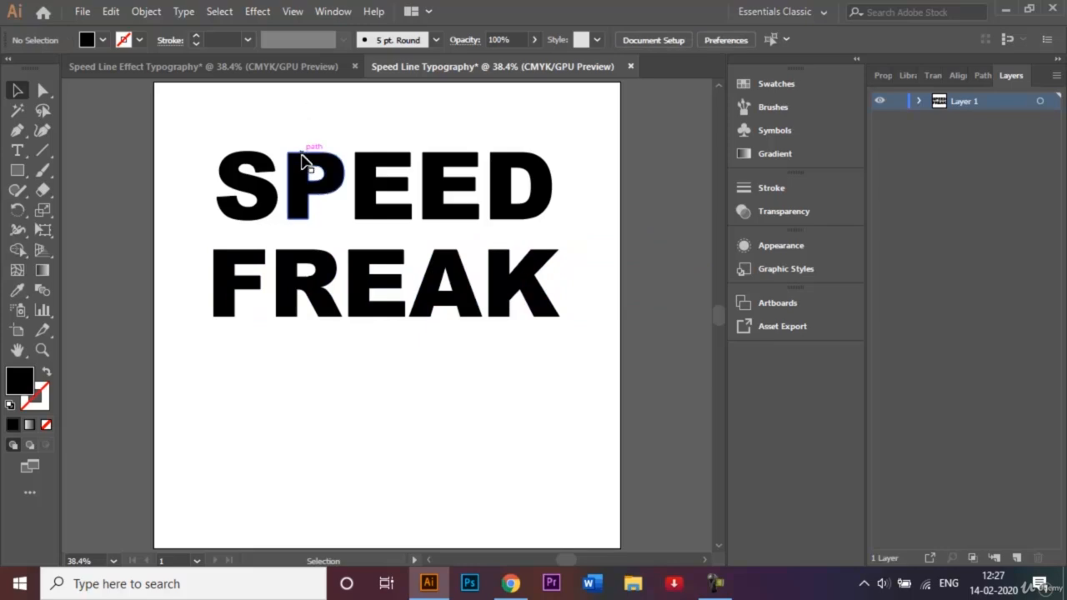
Raise the P and second E of SPEED together with the R and A of FREAK in large nudges
click(305, 161)
shift+click(442, 167)
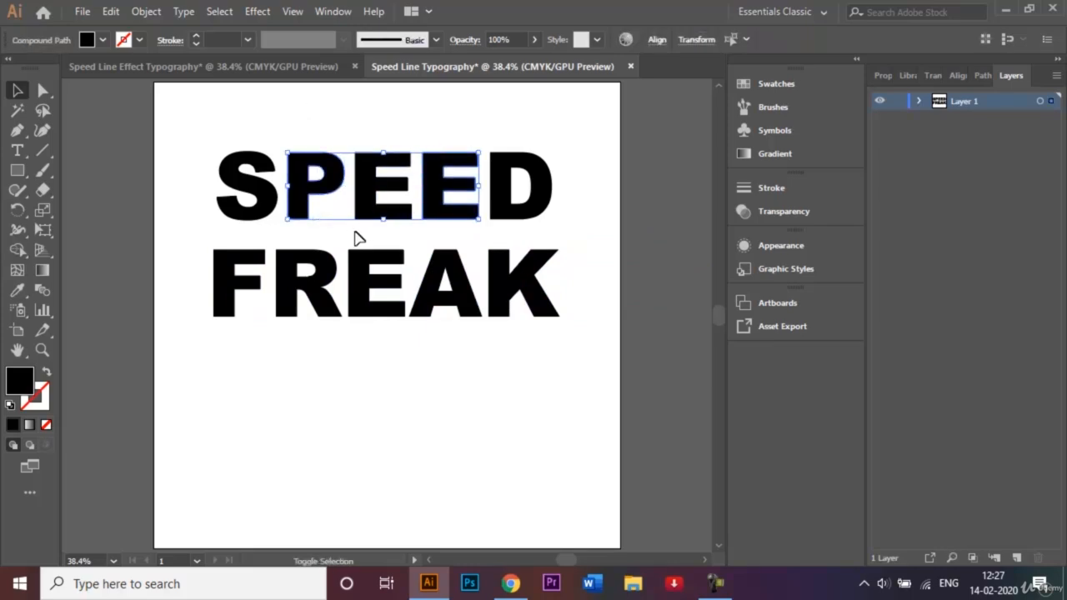
shift+click(308, 269)
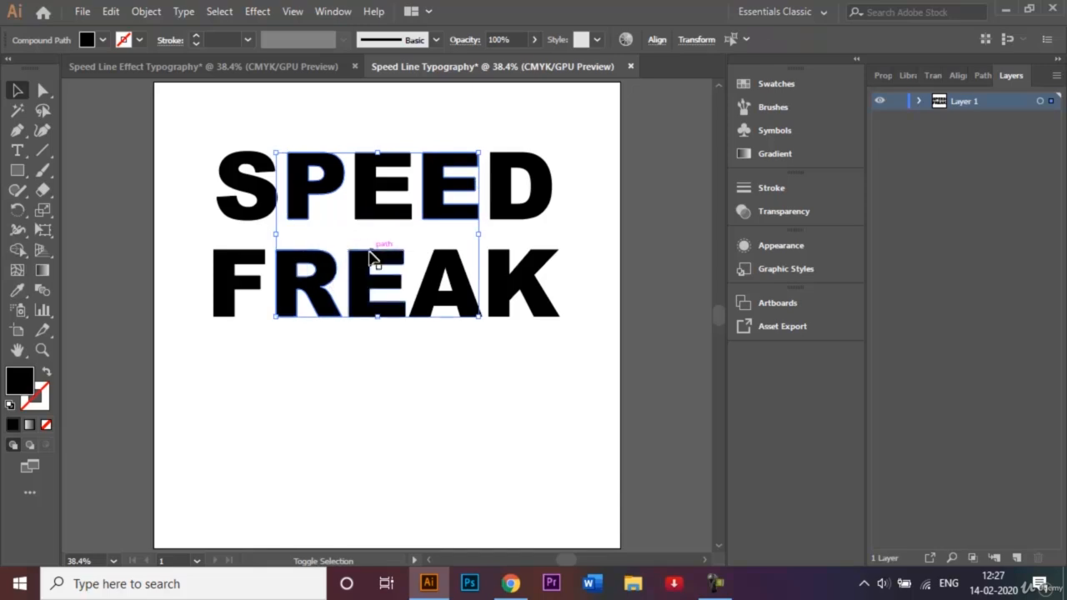
shift+click(372, 258)
shift+click(434, 282)
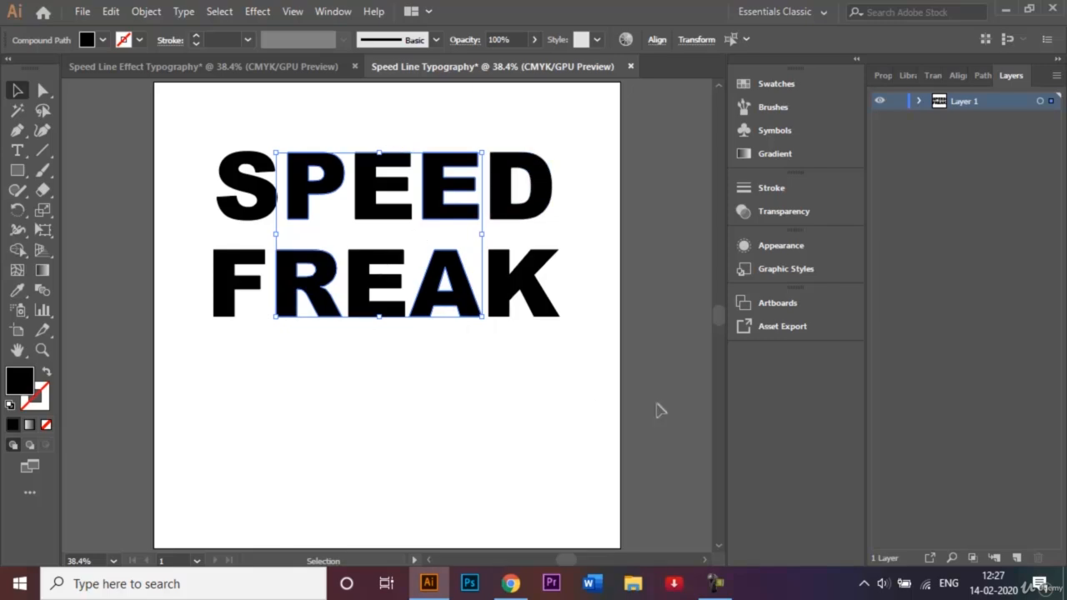
key(shift+Up)
key(shift+Up)
key(shift+Up)
key(shift+Up)
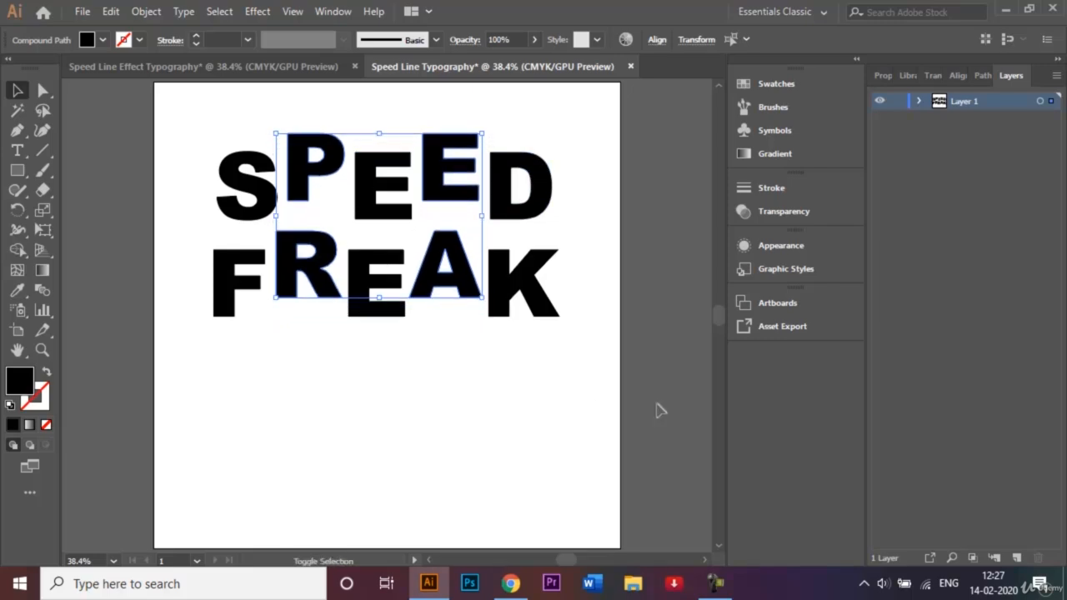
key(shift+Up)
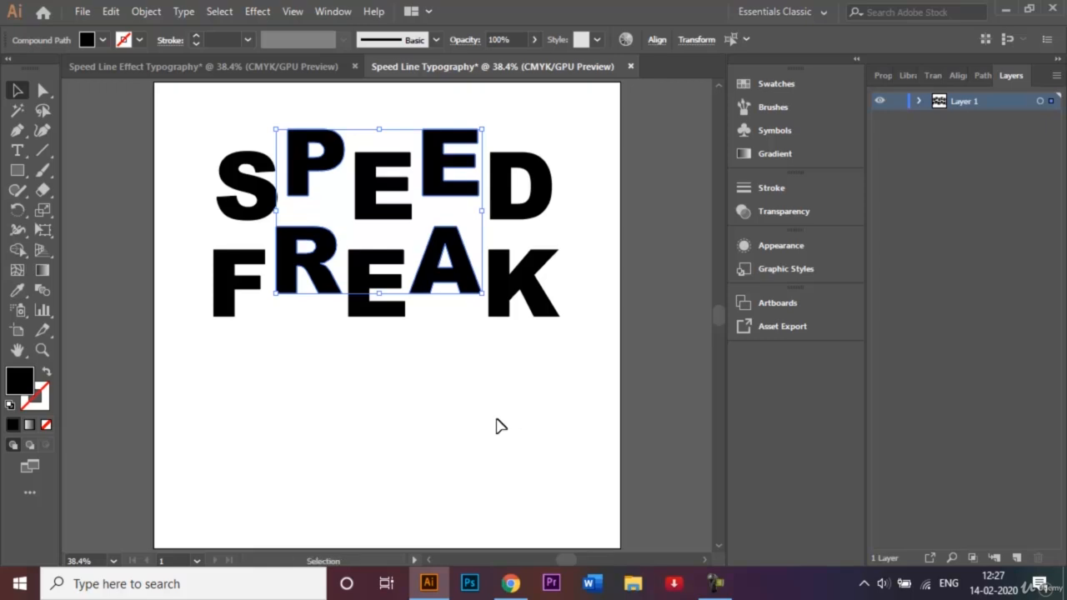
click(497, 425)
Lower the S, first E and D of SPEED together with the F, E and K of FREAK in large nudges
click(246, 286)
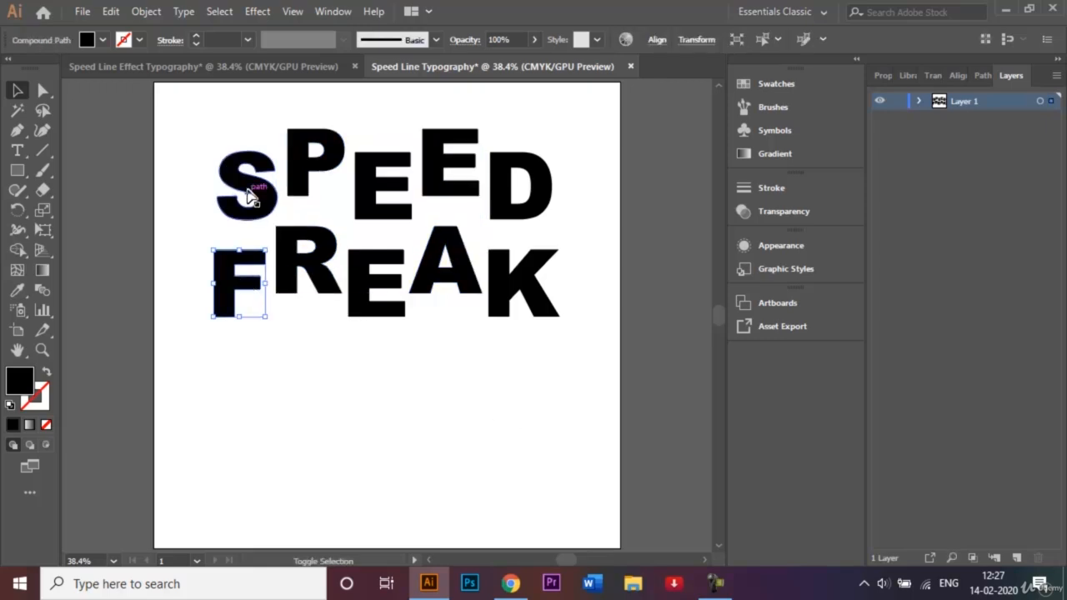
shift+click(249, 191)
shift+click(386, 214)
shift+click(380, 305)
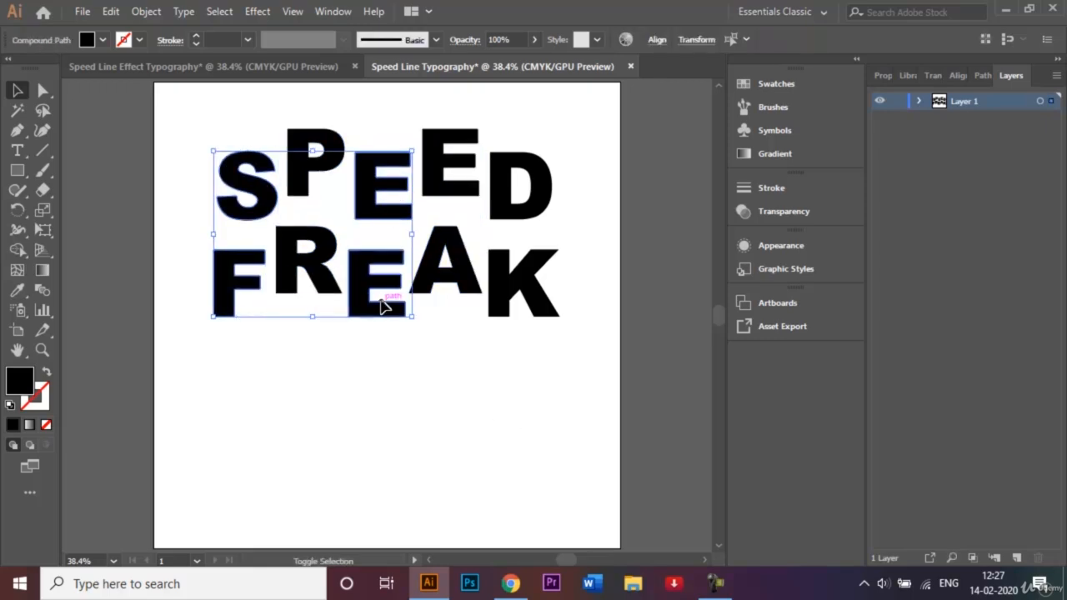
shift+click(492, 313)
shift+click(527, 211)
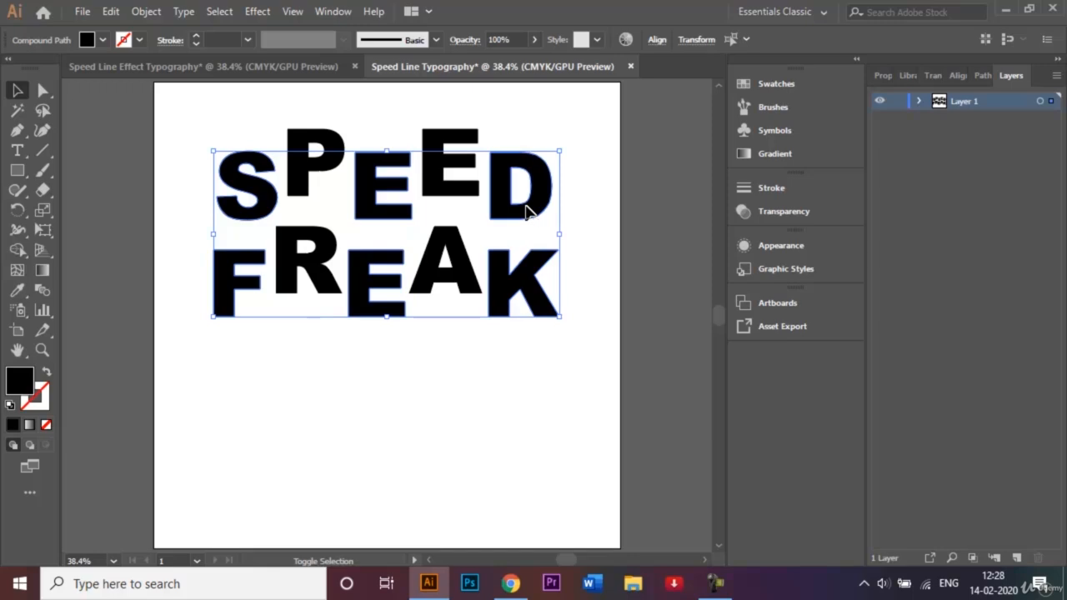
key(shift+Down)
key(shift+Down)
key(shift+Down)
key(shift+Down)
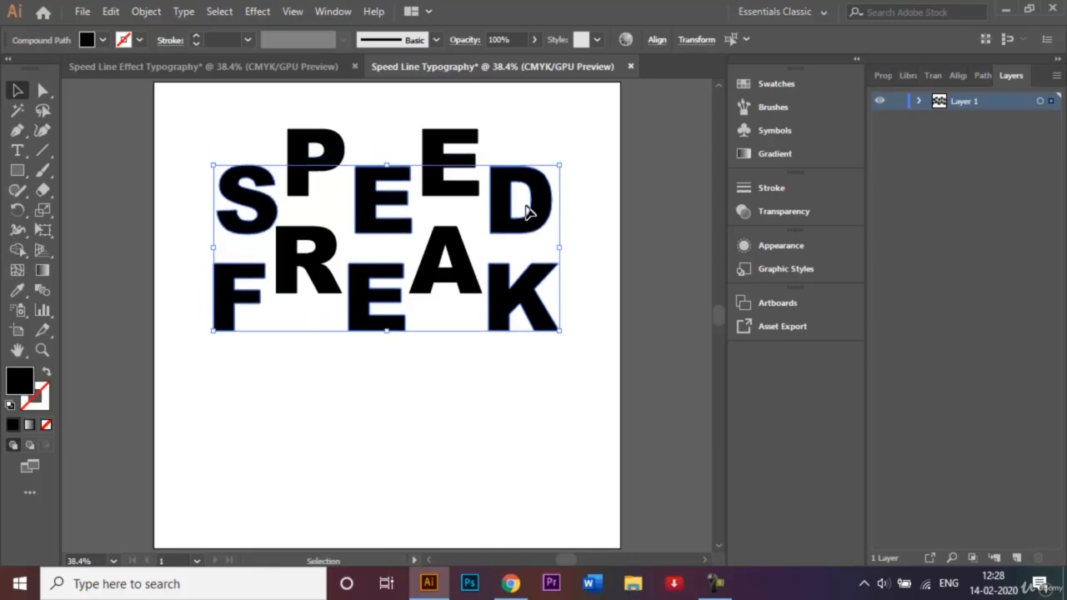
click(561, 136)
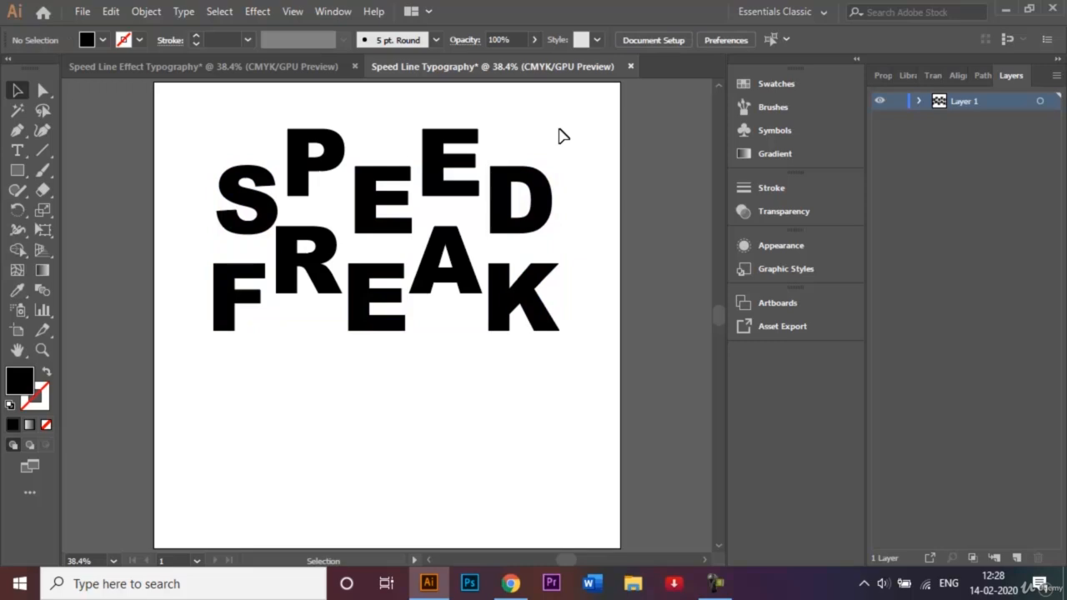
Examine the speed lines on the letters in the finished example document, then return to the working document
click(210, 69)
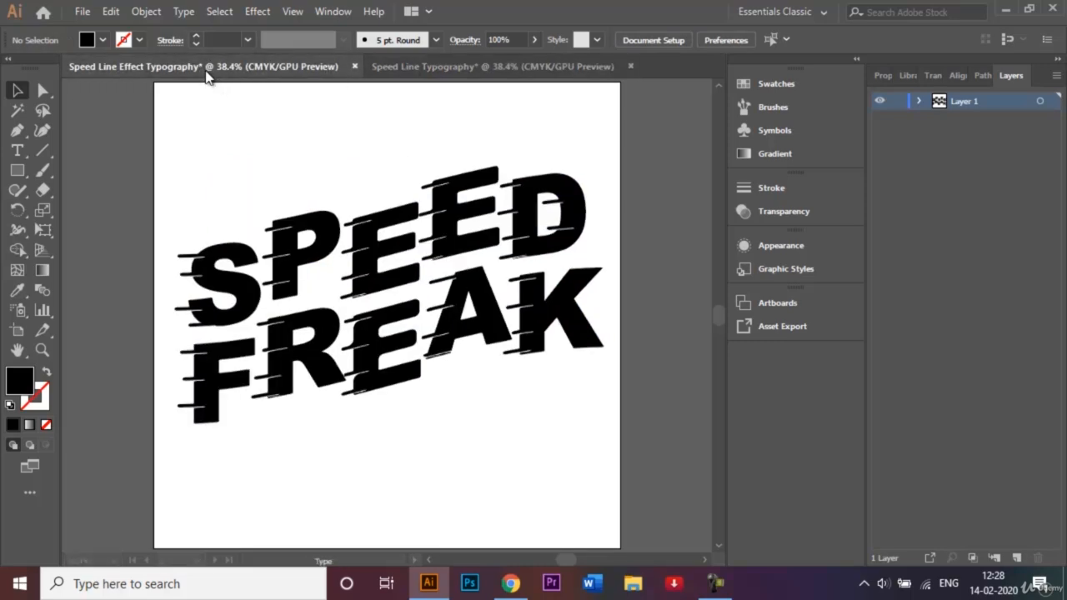
click(190, 265)
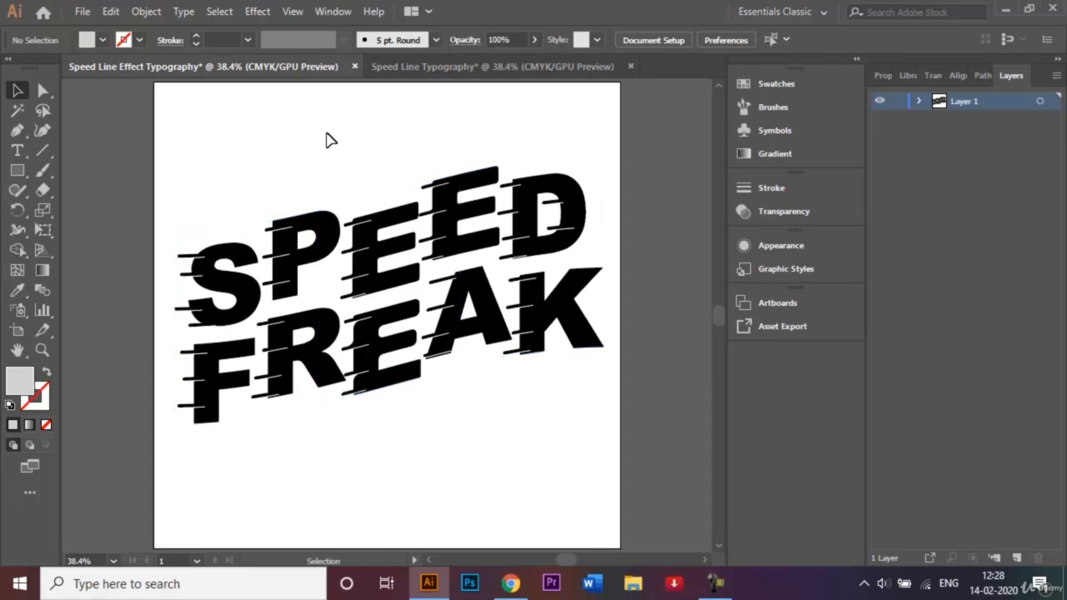
click(462, 70)
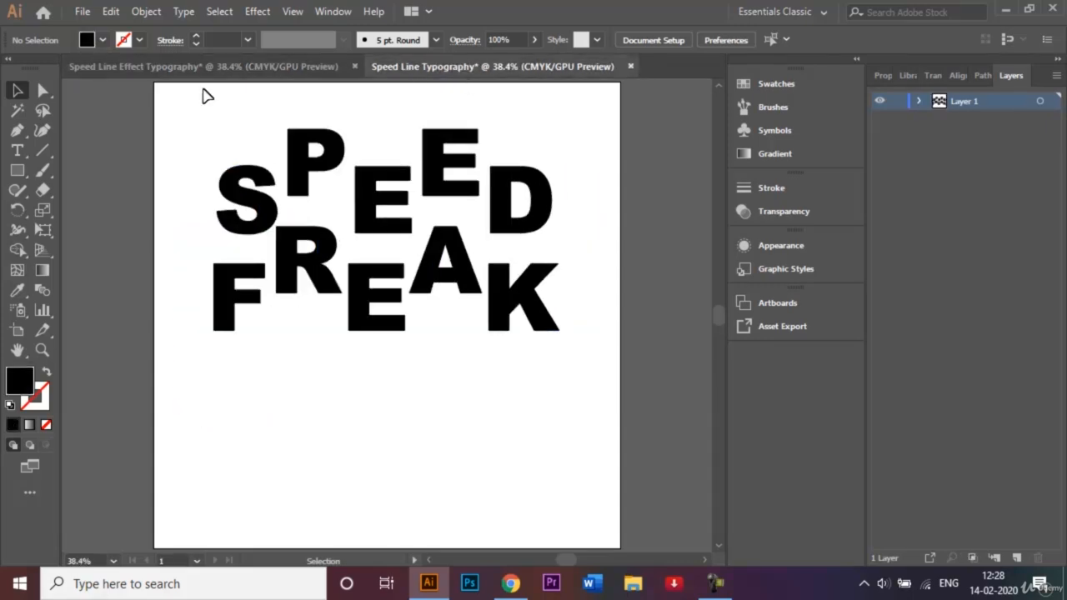
Create a black rectangle 50 px wide and 5 px high in the empty area below FREAK
click(17, 170)
click(340, 414)
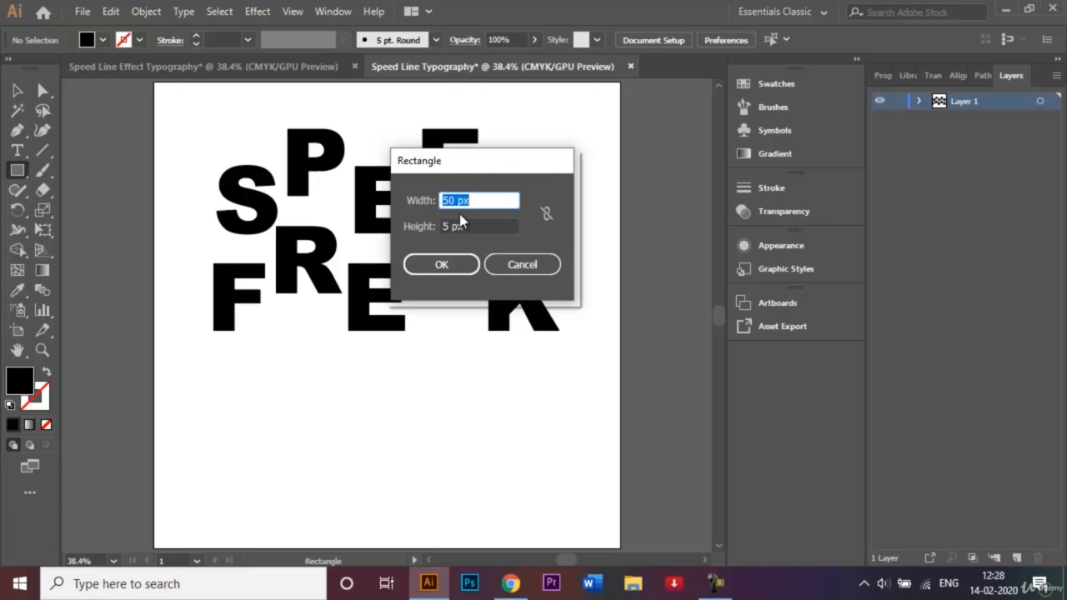
click(455, 263)
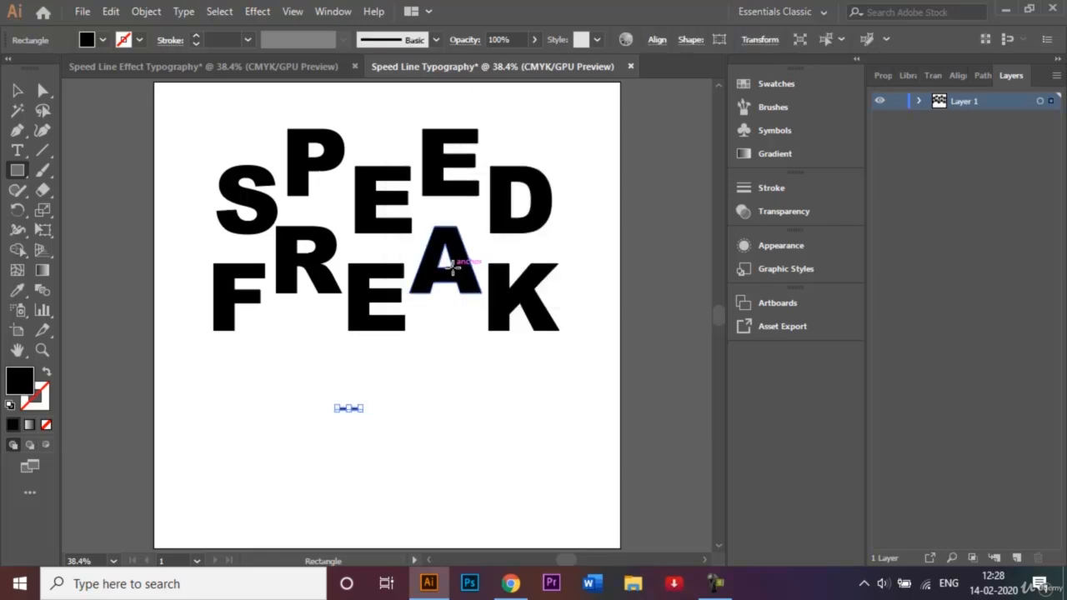
Round the corners of the thin rectangle fully so both ends become semicircular
key(ctrl+plus)
key(ctrl+plus)
key(ctrl+plus)
key(ctrl+plus)
key(ctrl+plus)
key(ctrl+plus)
key(ctrl+plus)
key(ctrl+plus)
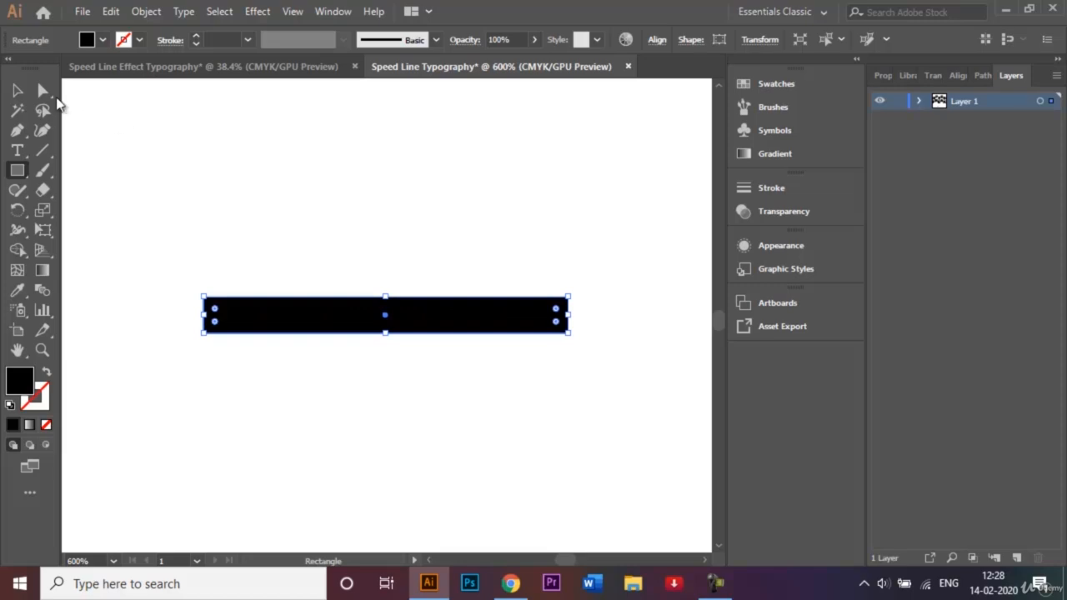
click(43, 90)
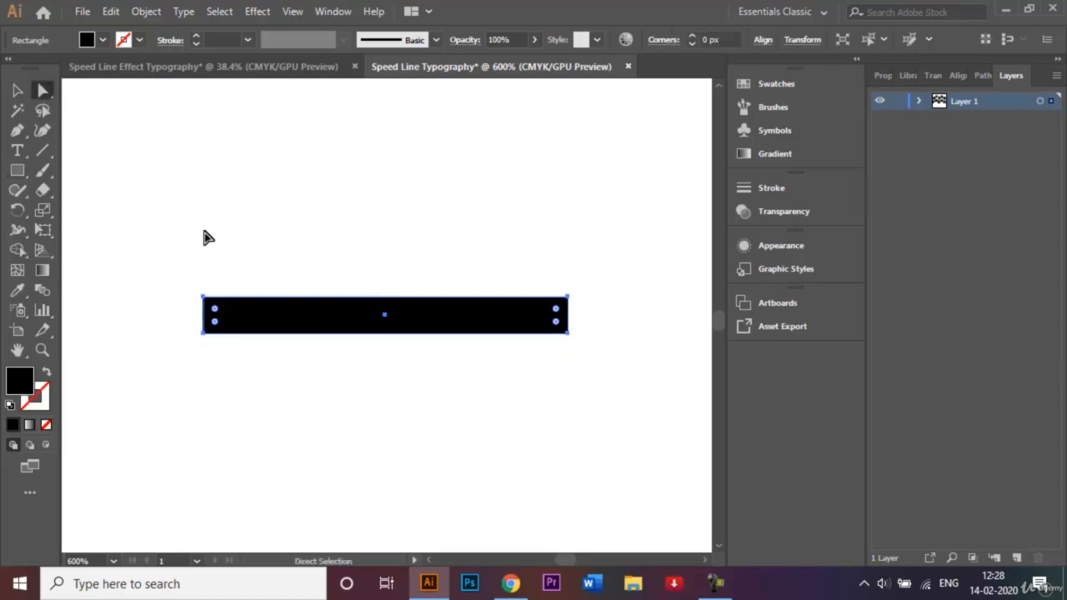
drag(216, 311, 254, 321)
click(278, 282)
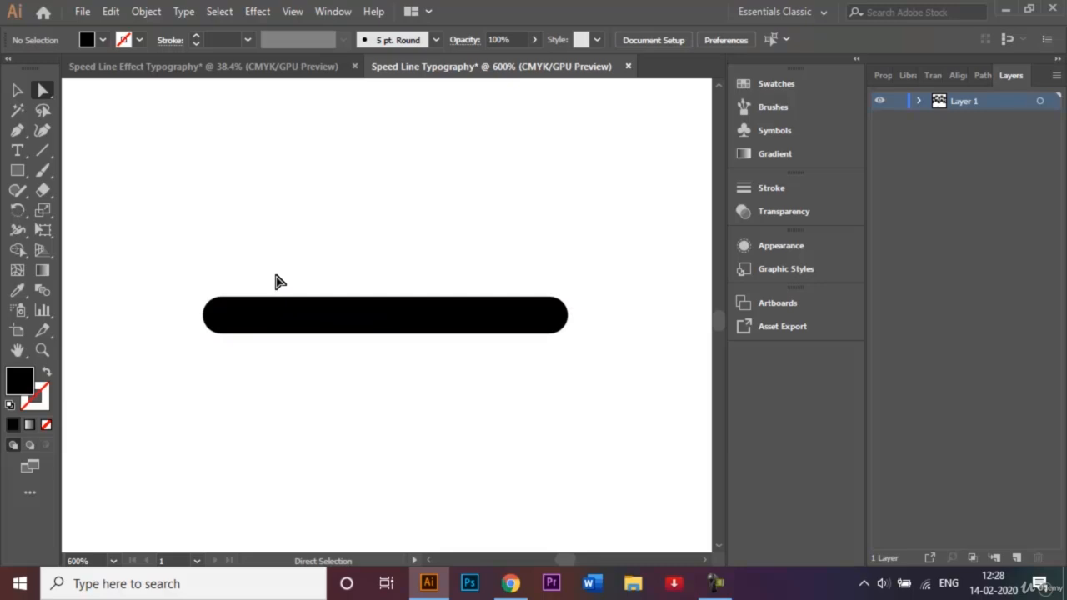
Place the rounded line across the upper left edge of the S and add three copies staggered down that edge
key(ctrl+0)
drag(349, 408, 231, 174)
key(v)
key(ctrl+plus)
key(ctrl+plus)
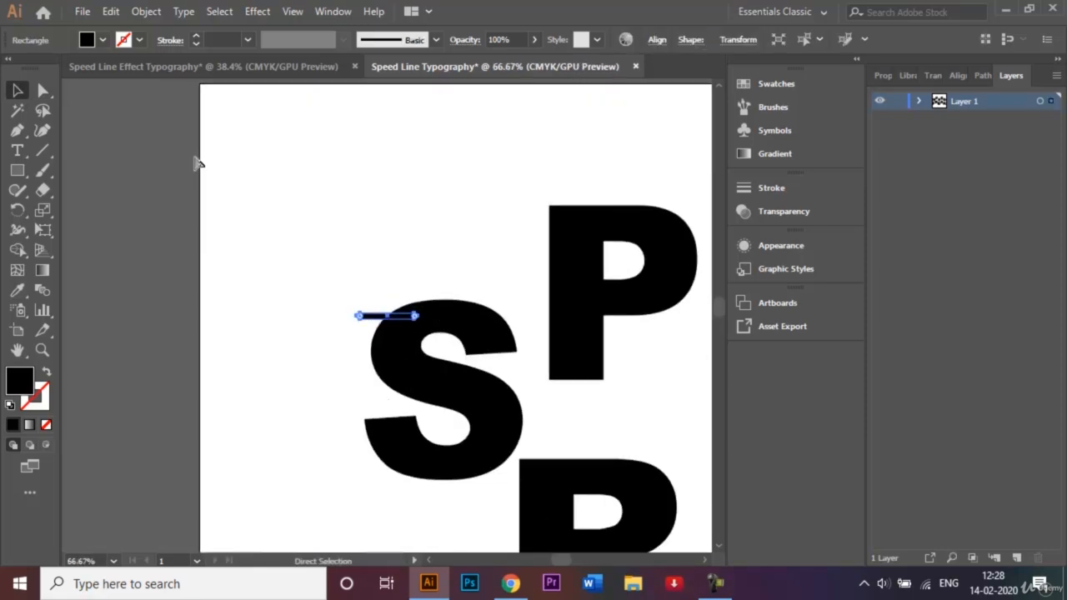
key(ctrl+plus)
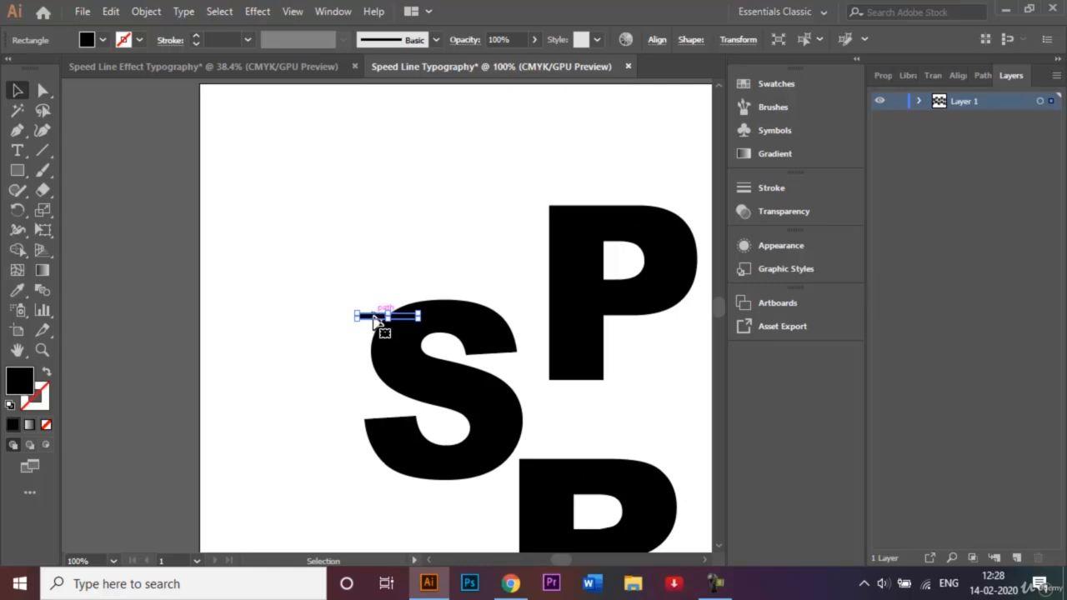
drag(373, 334, 352, 448)
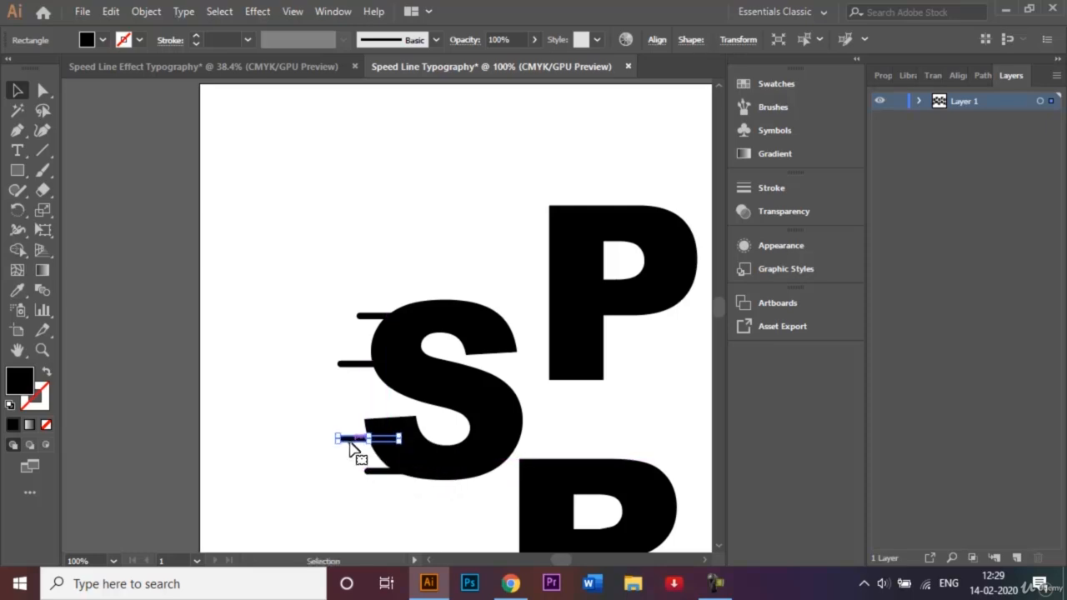
click(309, 409)
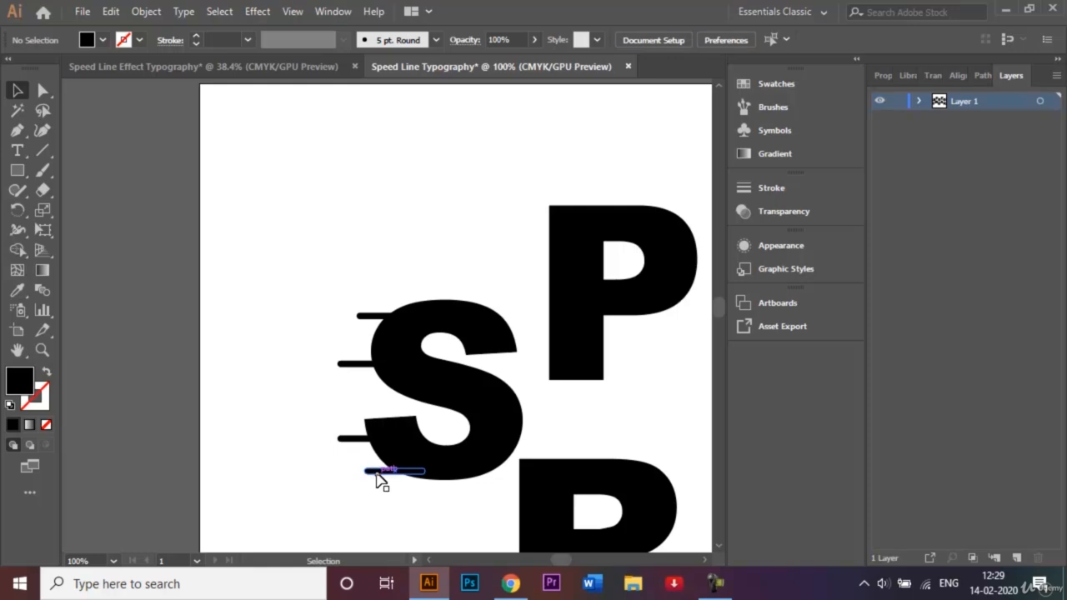
Copy a speed line from the S to the P and duplicate it into four lines, two near the upper and two near the lower end of its stem
drag(379, 481, 519, 222)
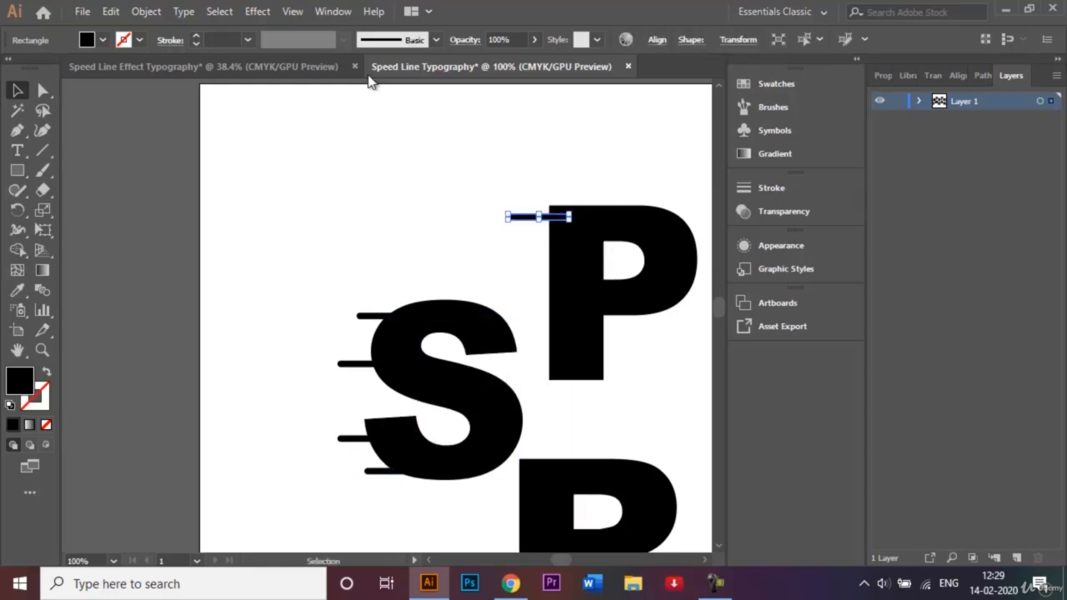
click(298, 13)
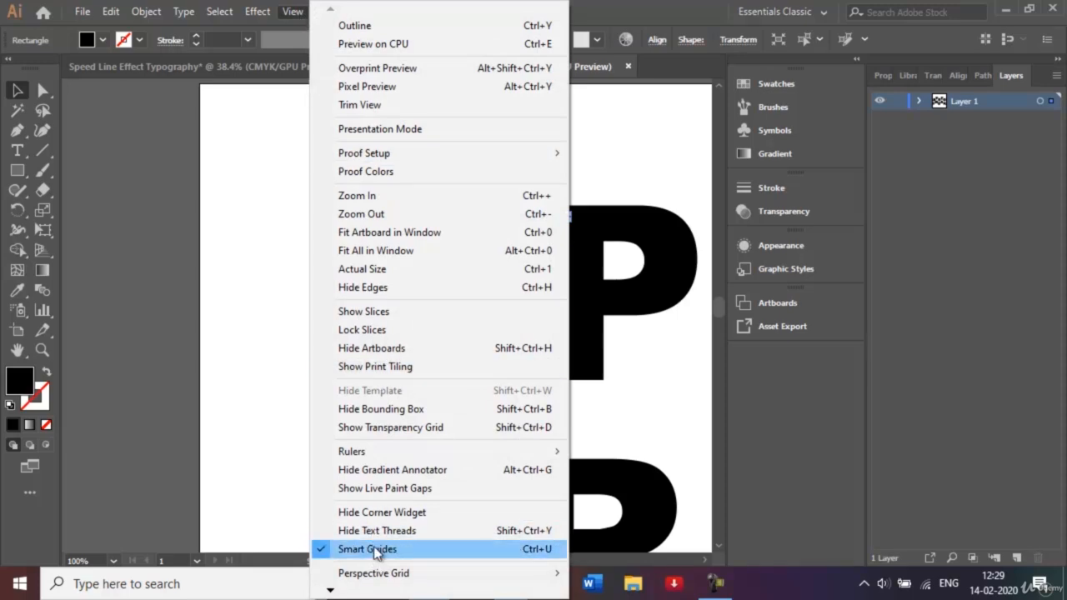
click(261, 288)
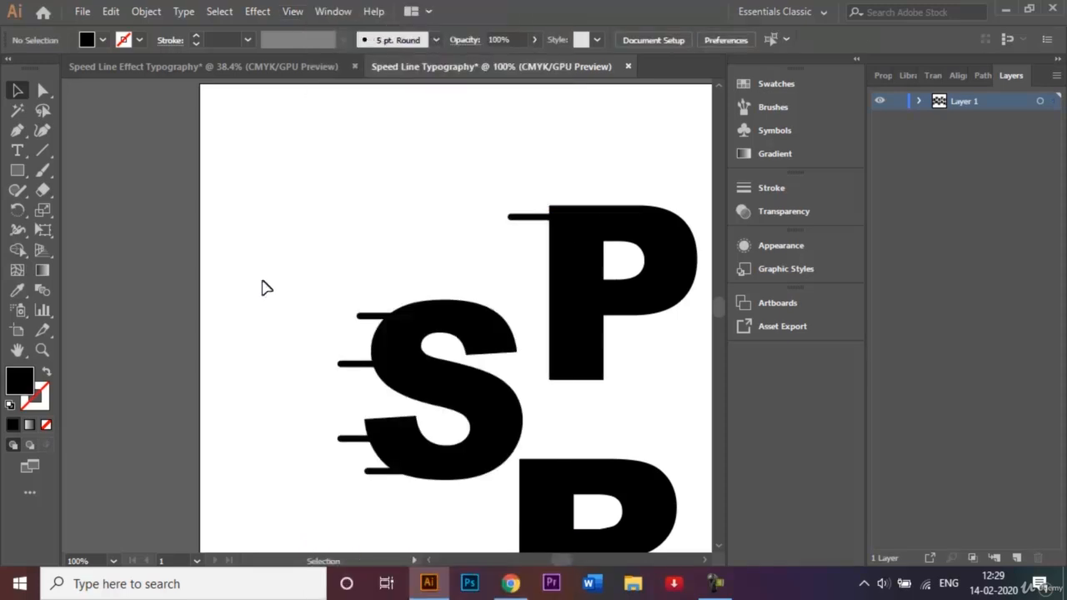
click(534, 220)
drag(534, 219, 539, 377)
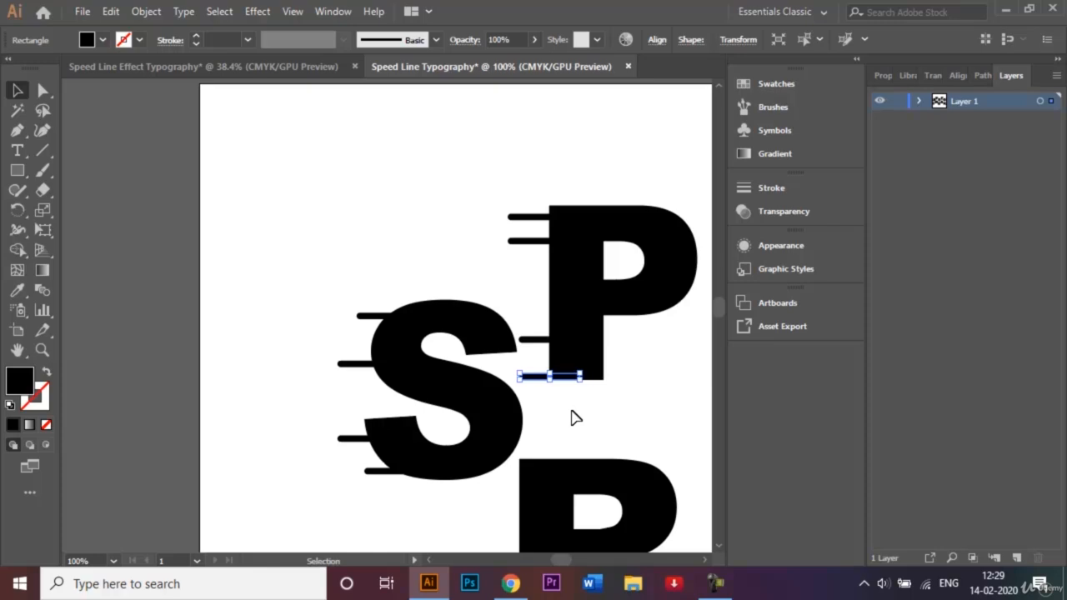
click(572, 411)
Copy the P's set of four speed lines onto the left edges of the F, E and R in FREAK
key(ctrl+minus)
key(ctrl+minus)
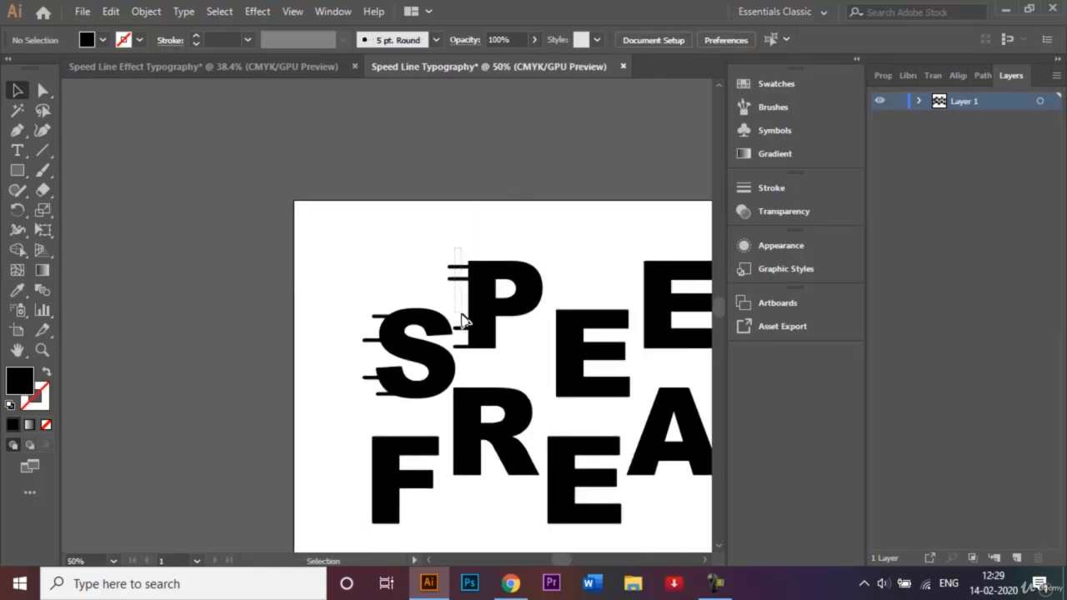
drag(467, 356, 539, 510)
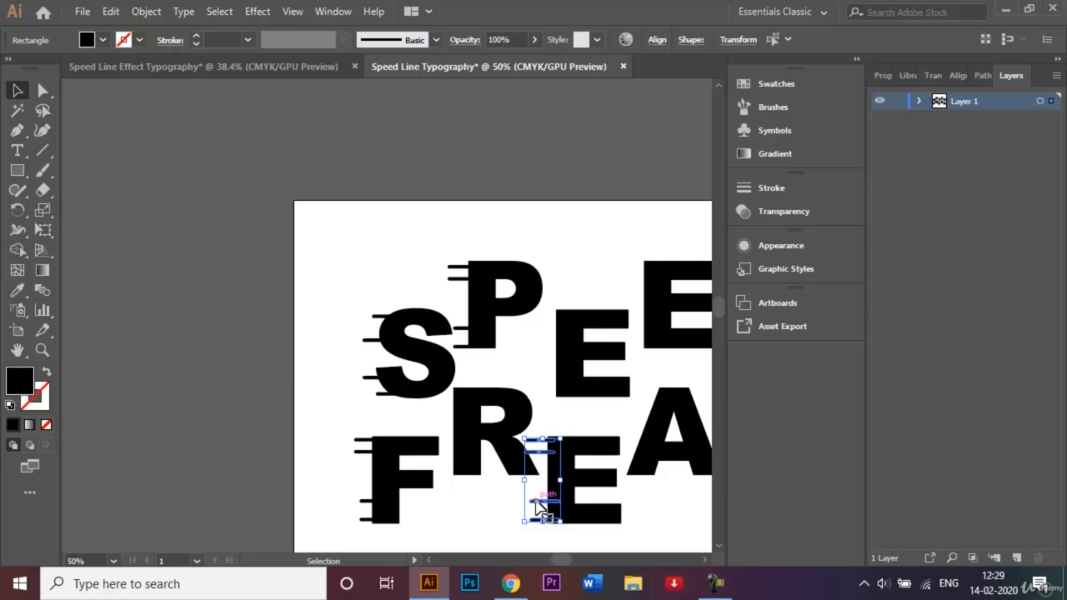
shift+click(452, 450)
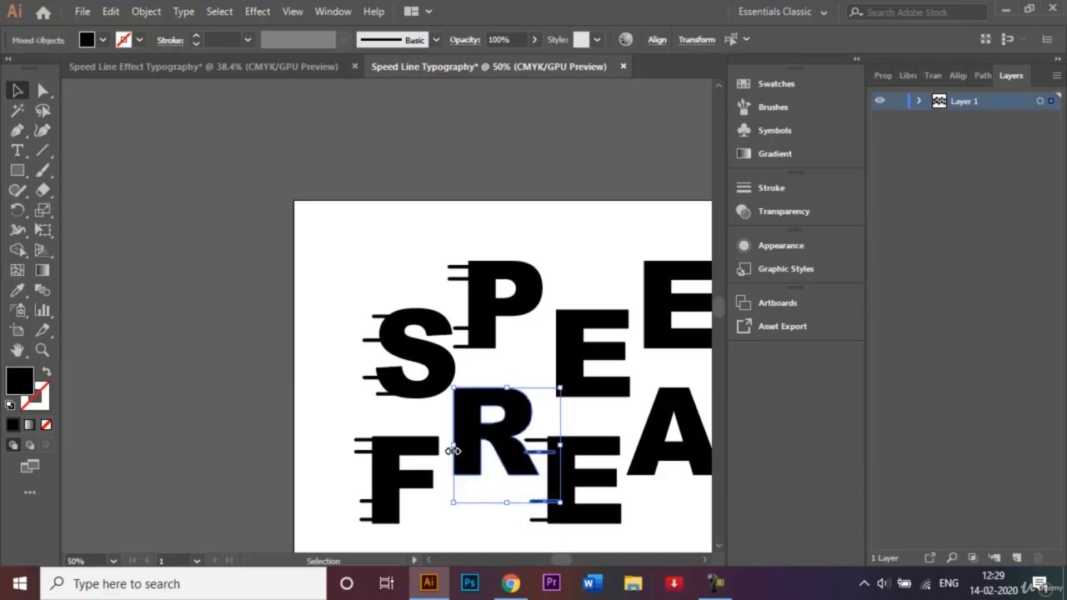
click(509, 526)
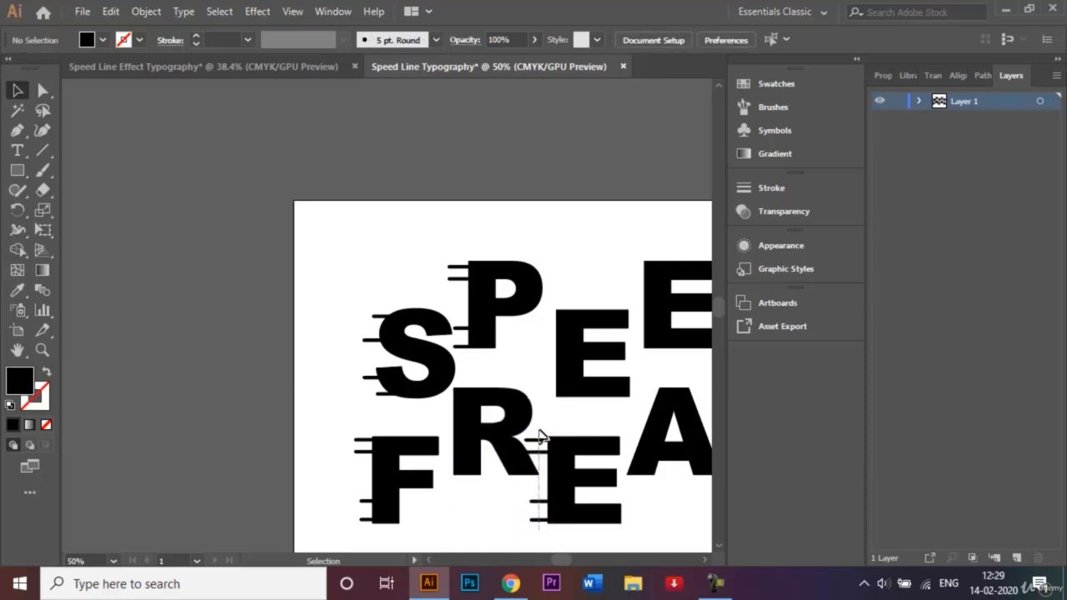
click(543, 516)
click(497, 534)
drag(352, 498, 447, 457)
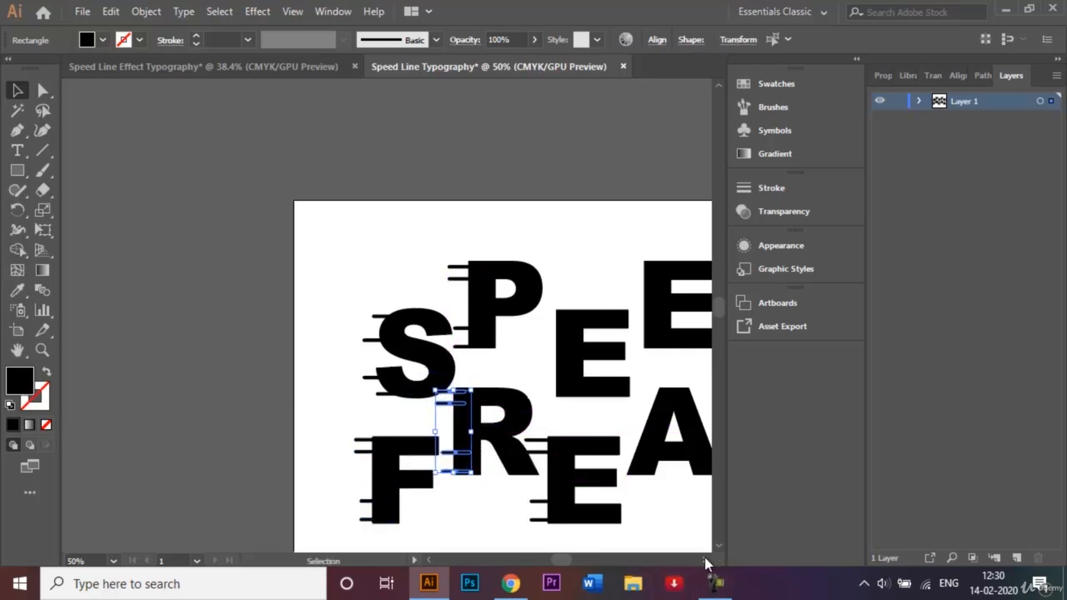
Copy the set of four speed lines onto both Es and the D of SPEED and onto the A and K of FREAK
scroll(705, 563, right, 5)
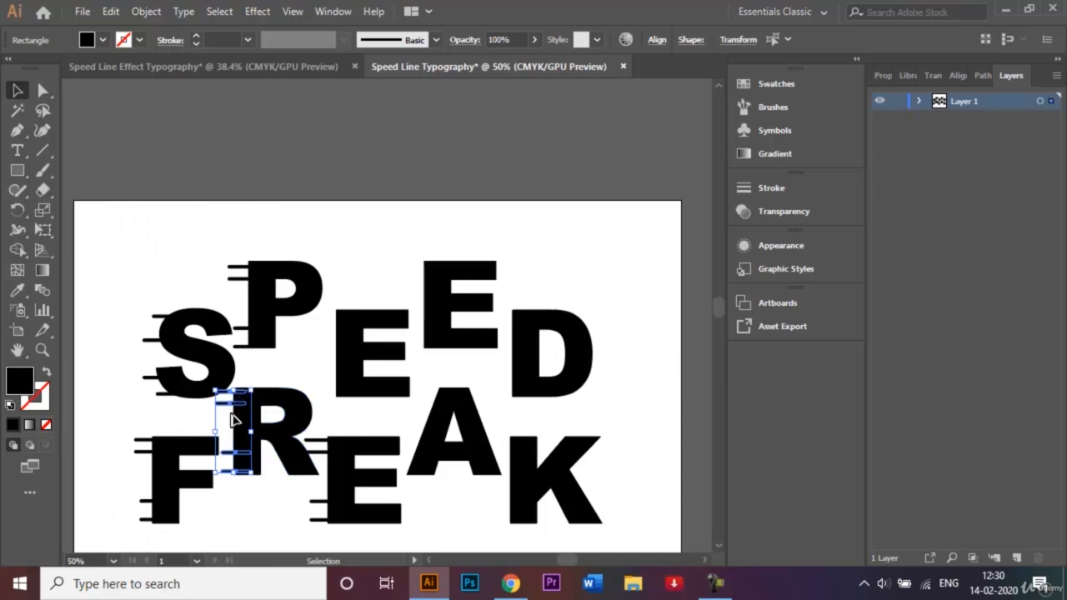
drag(241, 427, 502, 380)
drag(502, 380, 417, 456)
click(480, 549)
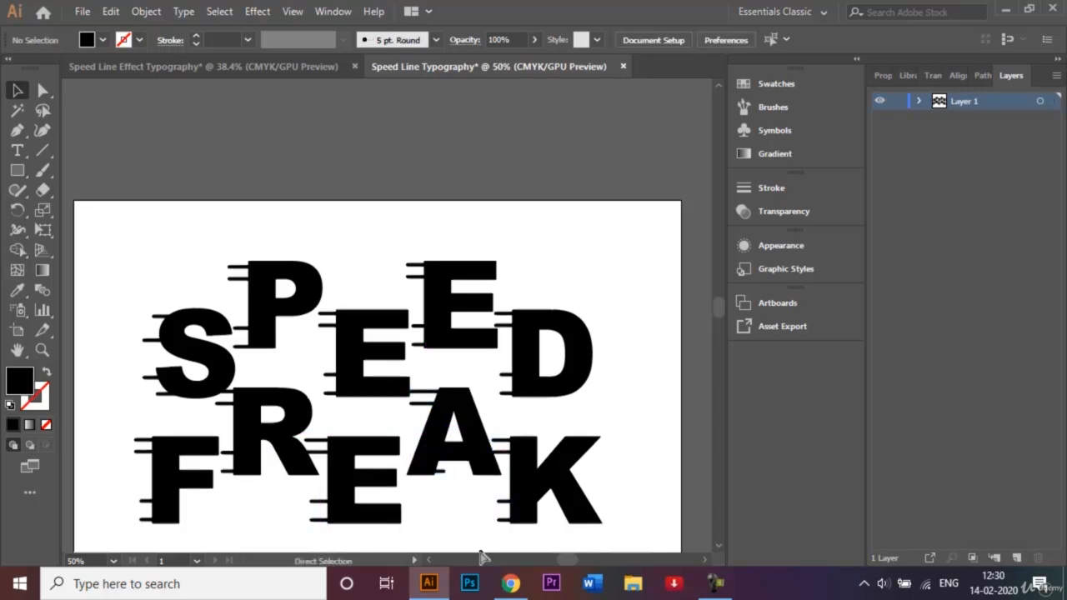
Shorten the A's two upper speed lines from their left ends and shift them one large nudge right into the letter
key(ctrl+equal)
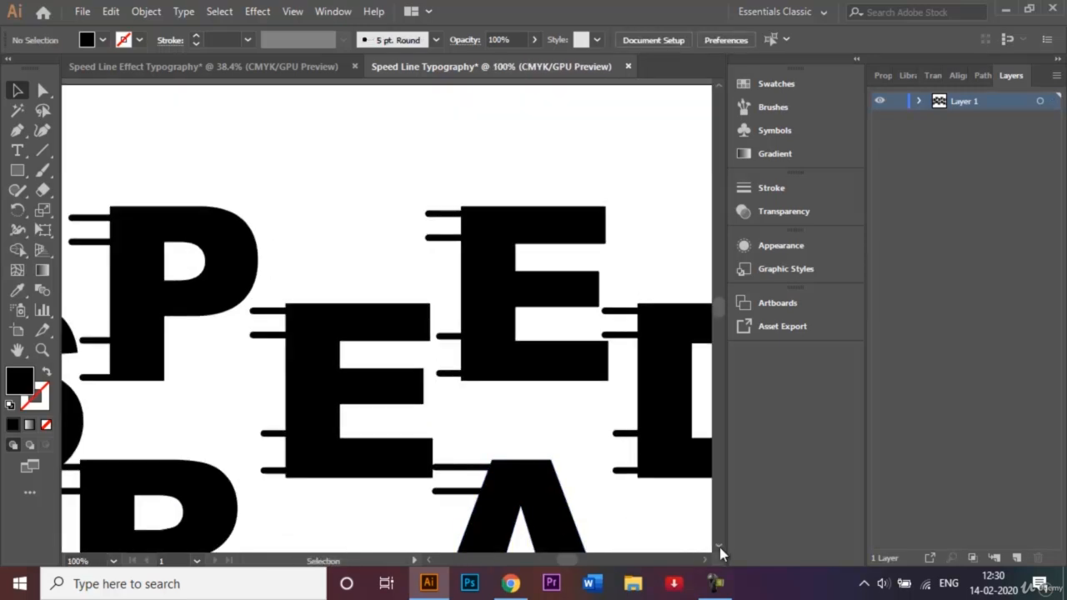
scroll(722, 553, down, 5)
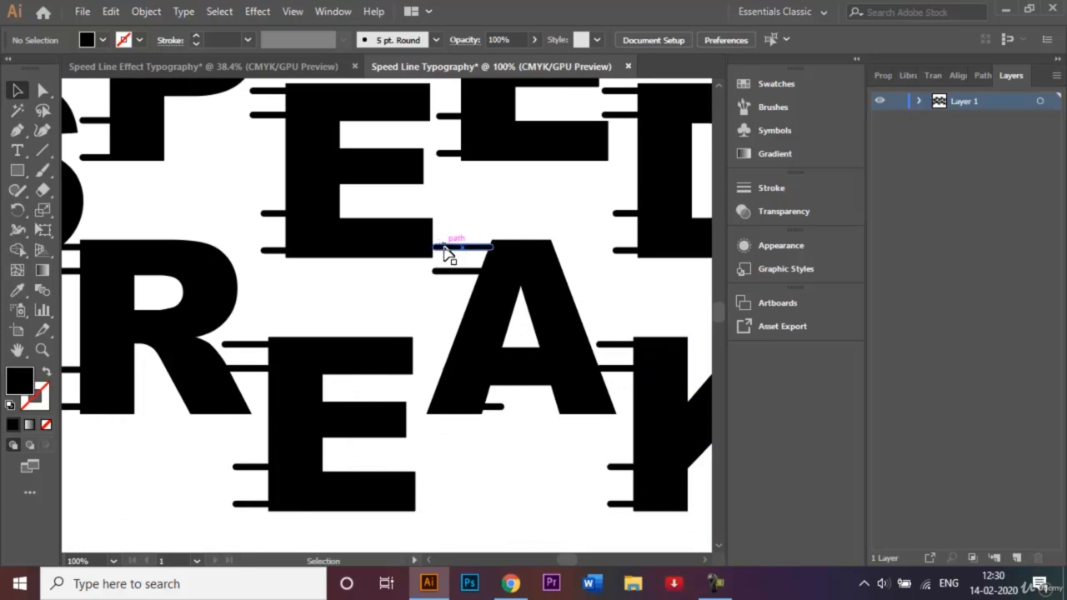
click(444, 248)
shift+click(453, 271)
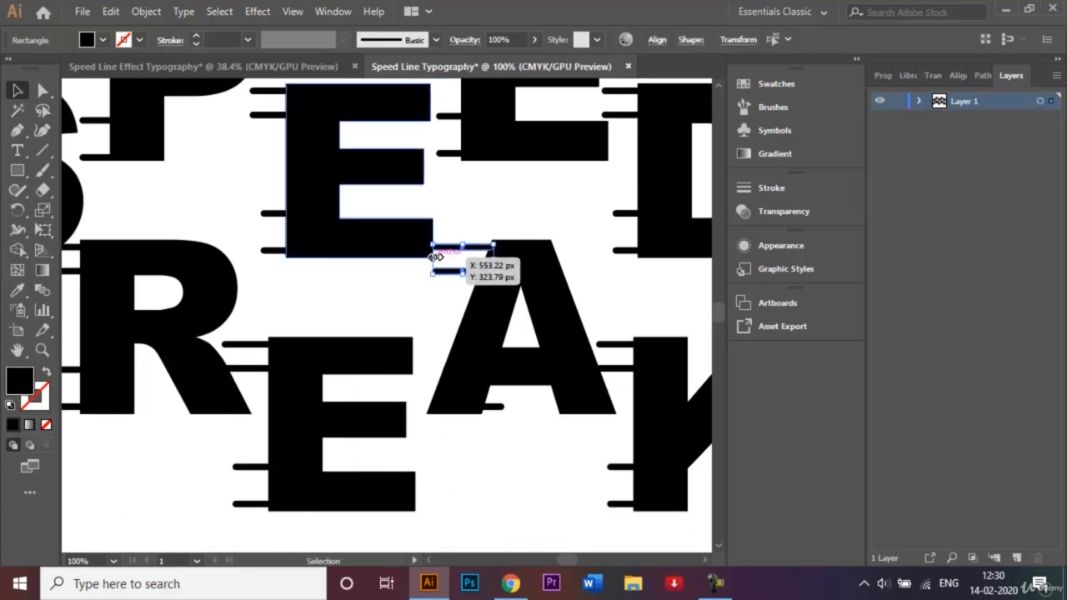
drag(435, 257, 445, 258)
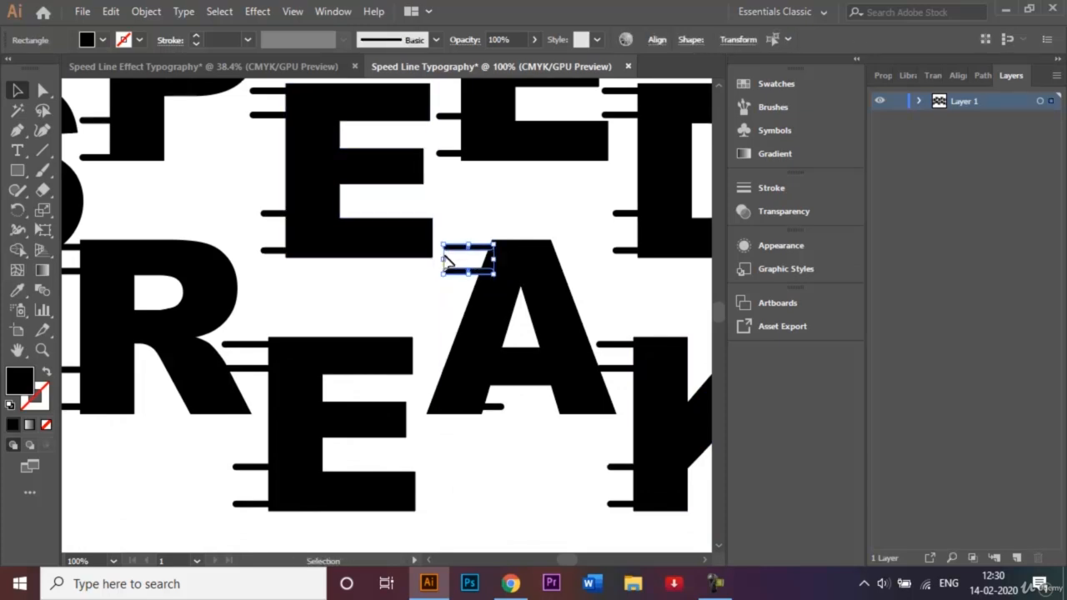
key(shift+Right)
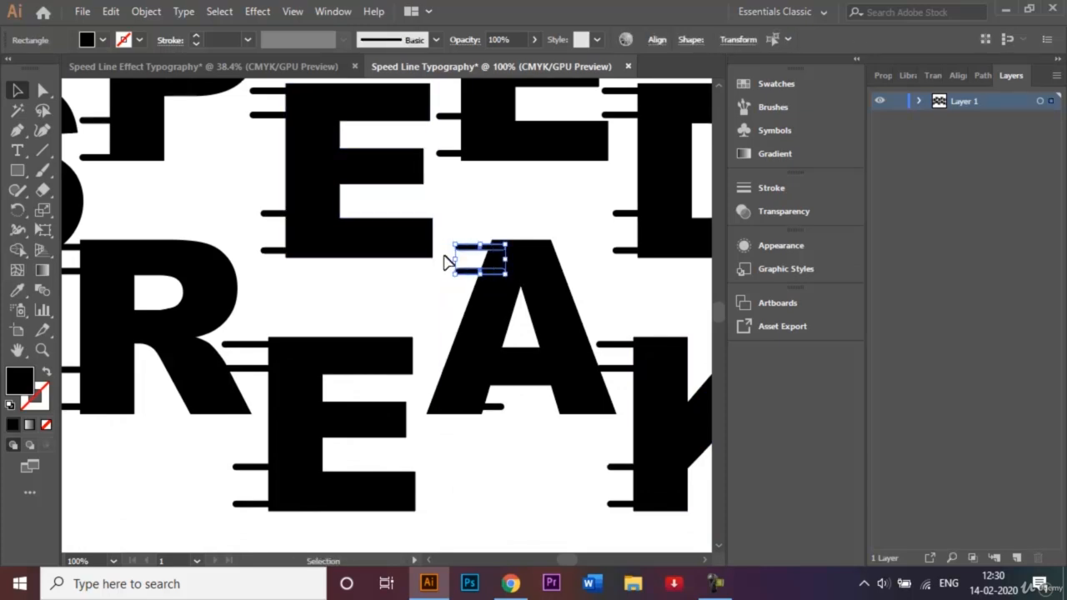
Shift the A's third speed line one large nudge left and its lowest line two, so both protrude from its left leg
click(460, 371)
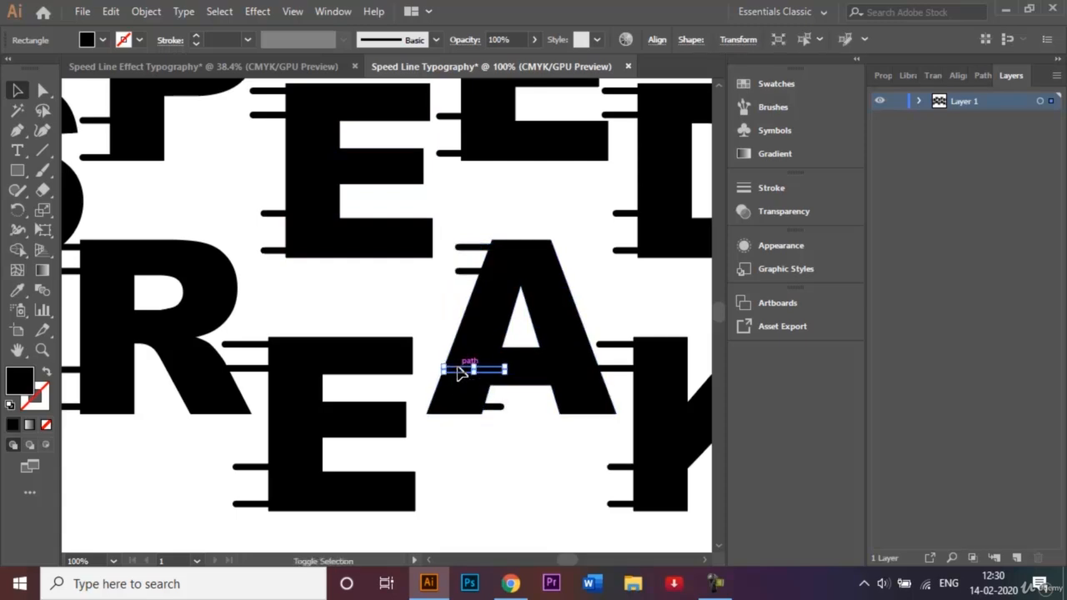
key(shift+Left)
key(shift+Left)
key(shift+Right)
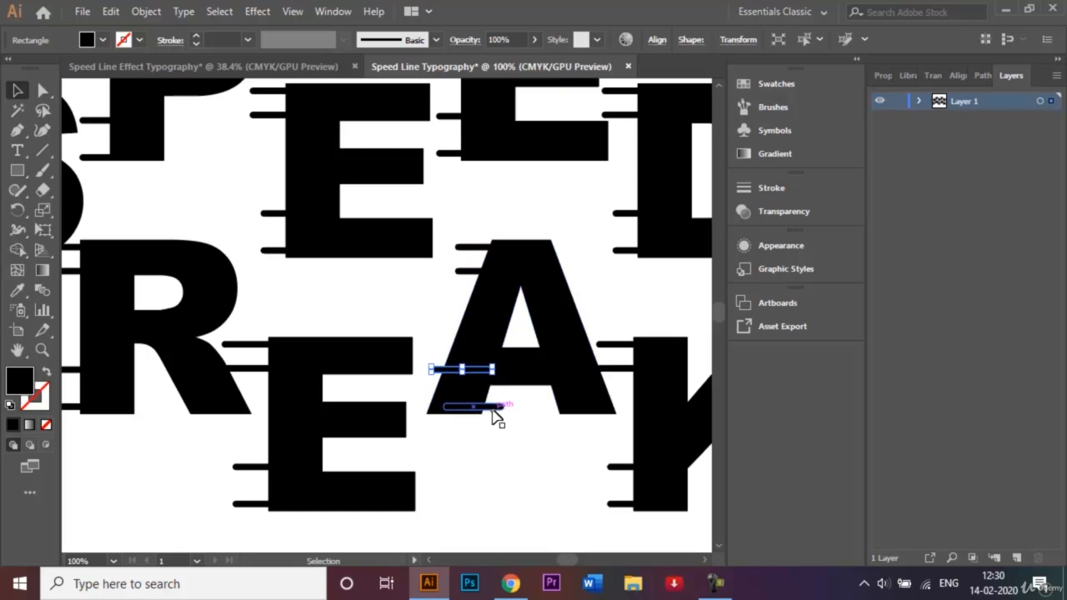
click(494, 408)
key(shift+Left)
key(shift+Left)
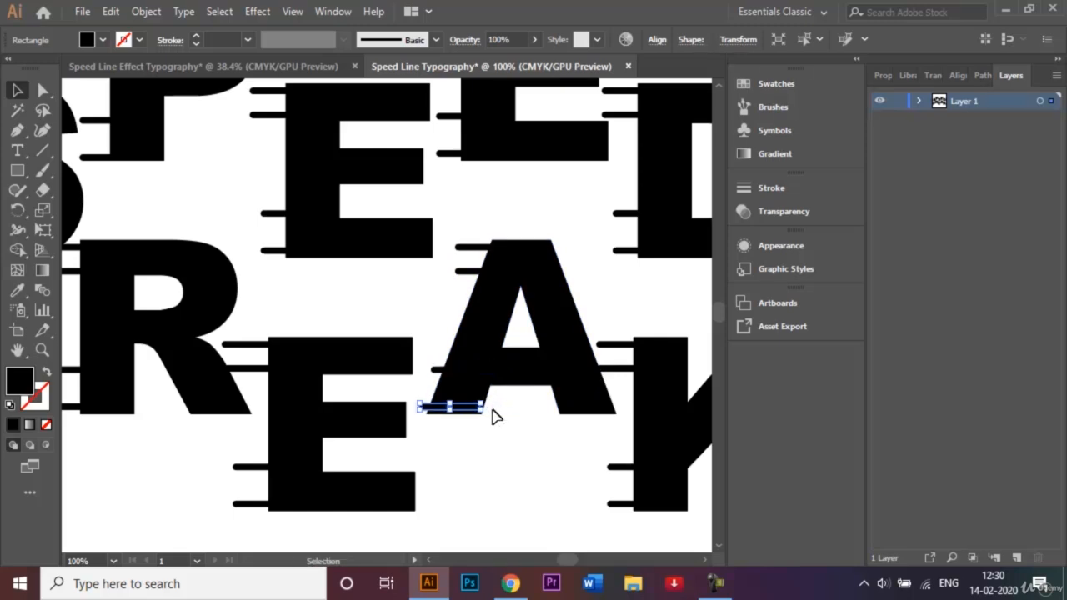
Shorten the two upper speed lines on the E of FREAK and the first E of SPEED from their left ends
click(252, 369)
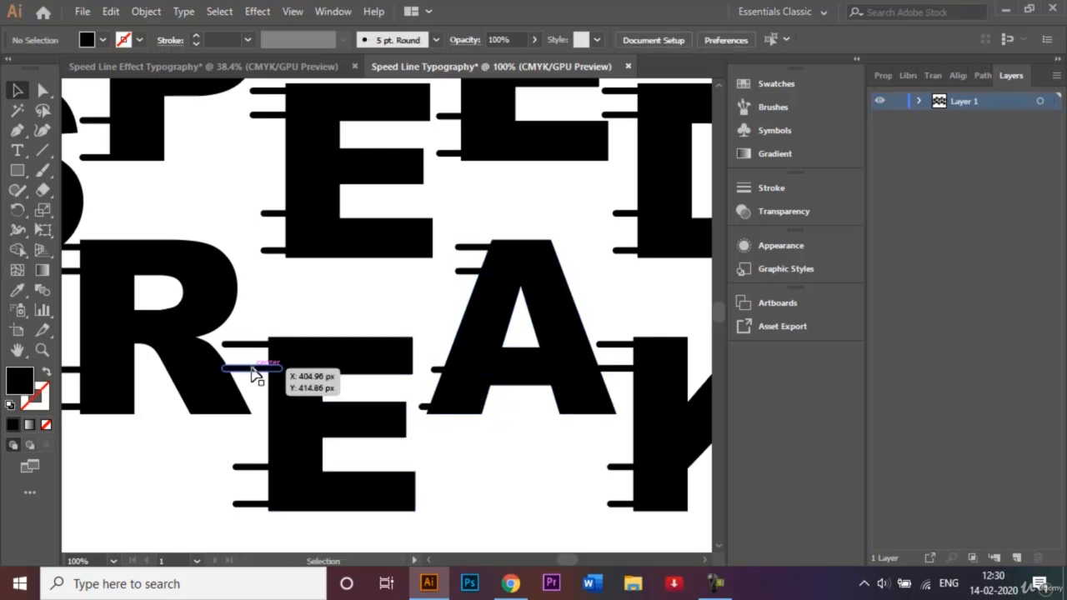
shift+click(244, 344)
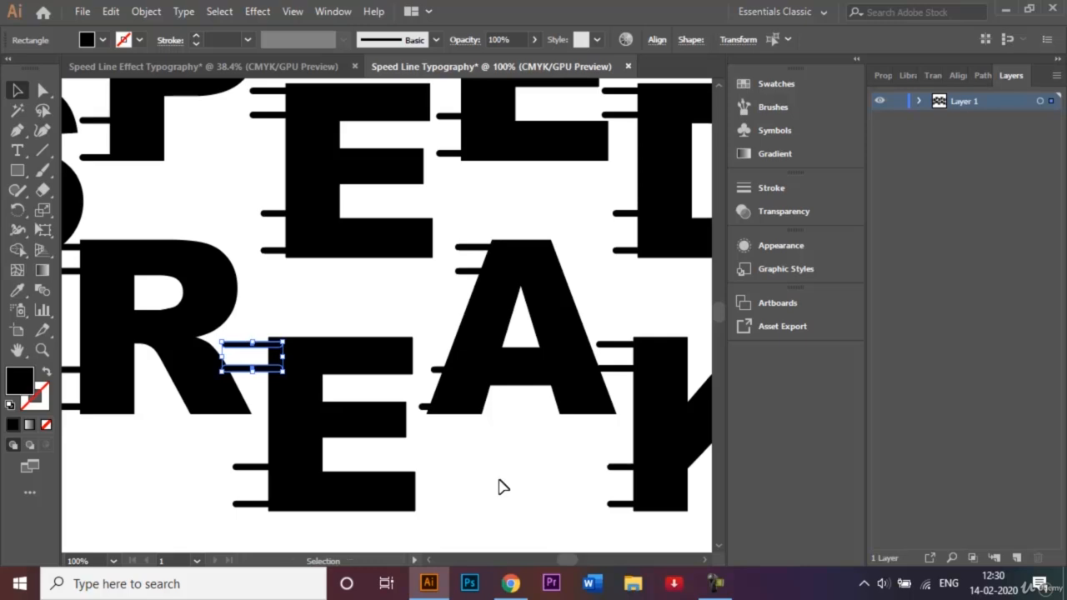
key(ctrl+equal)
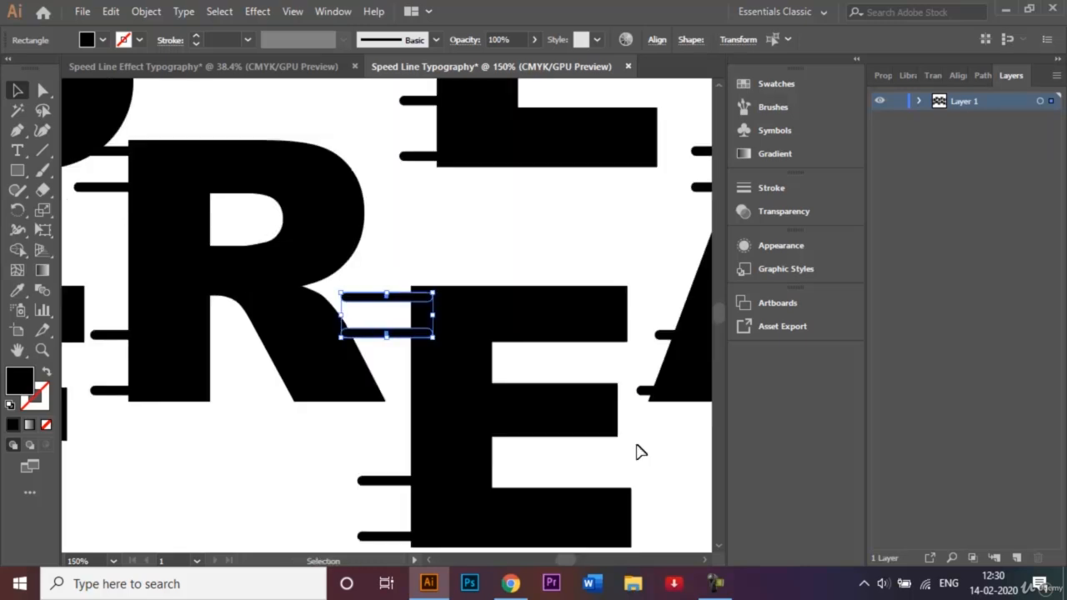
key(ctrl+minus)
key(ctrl+minus)
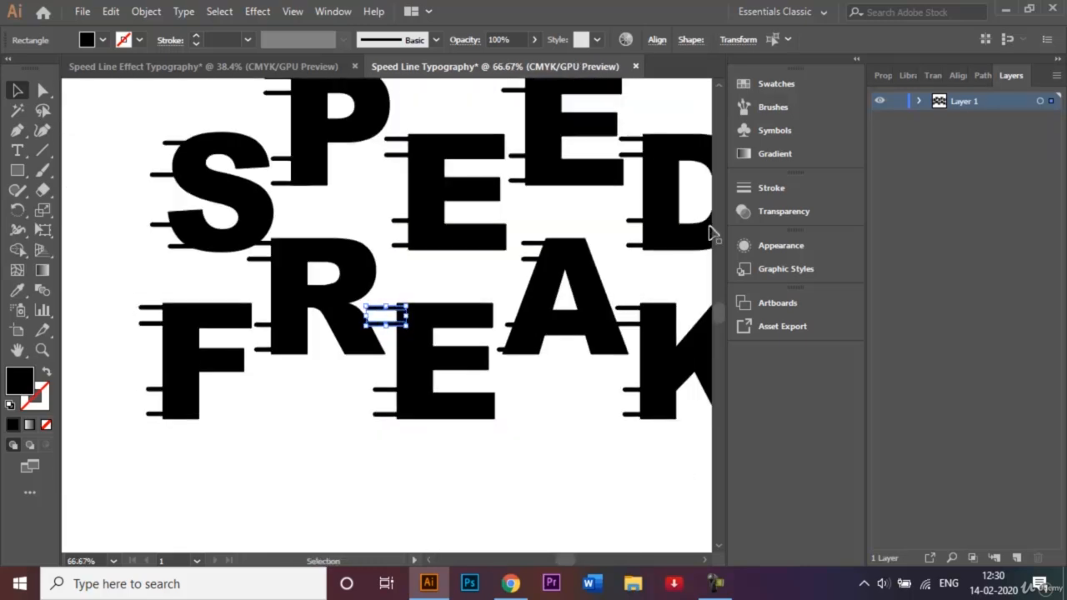
shift+click(407, 153)
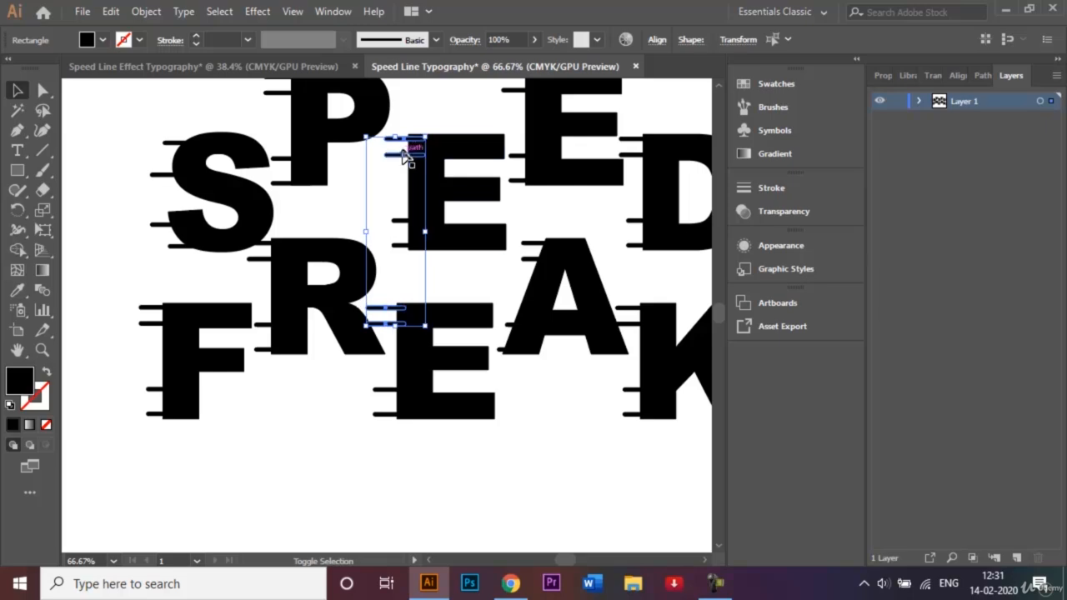
drag(364, 235, 381, 234)
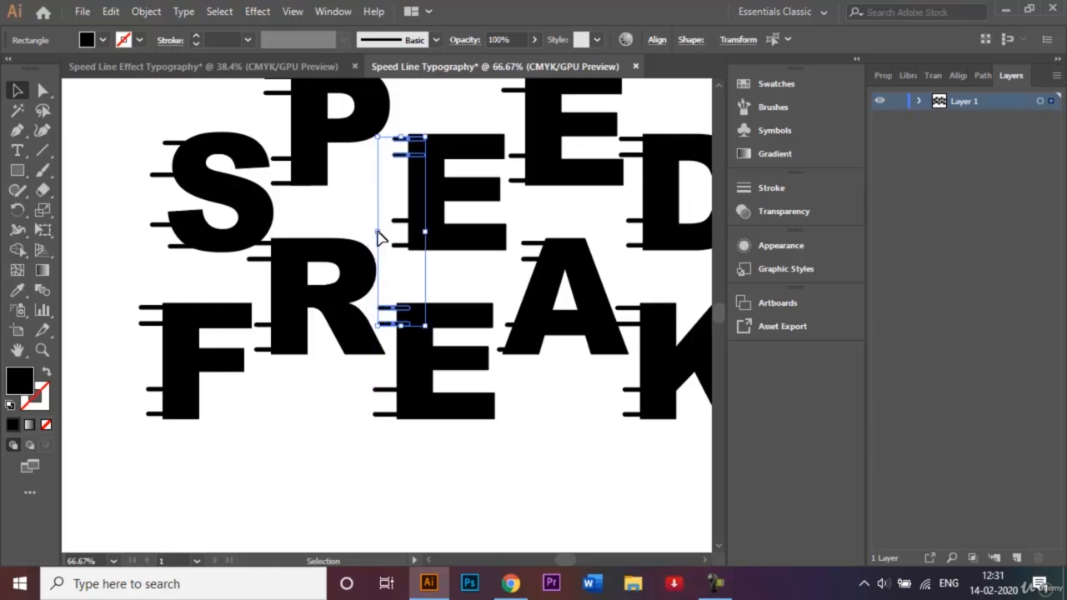
Shorten the two upper speed lines on the F and R of FREAK from their left ends
click(143, 324)
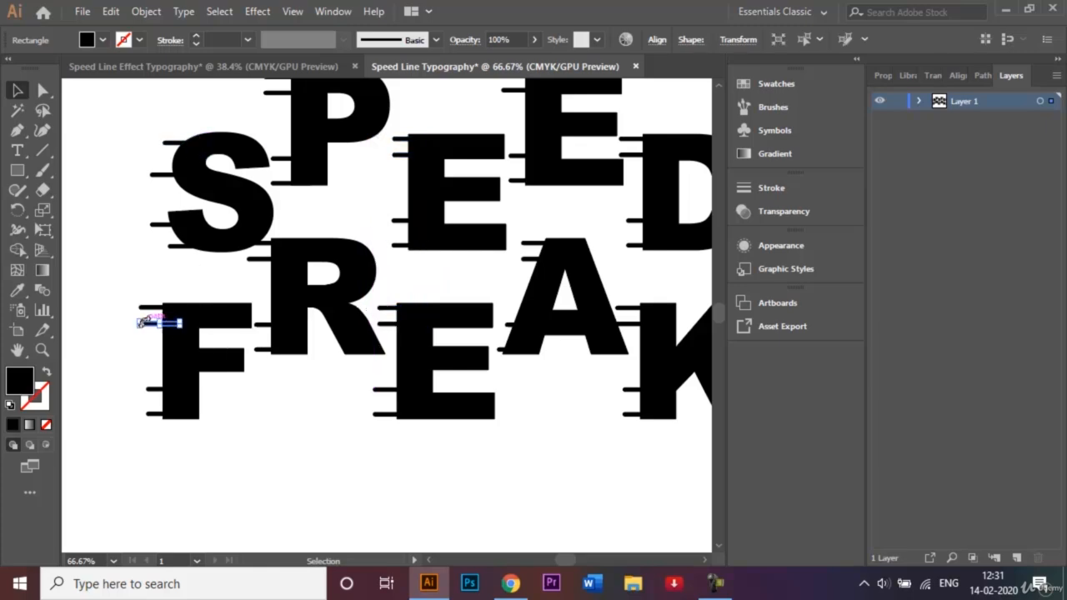
shift+click(147, 307)
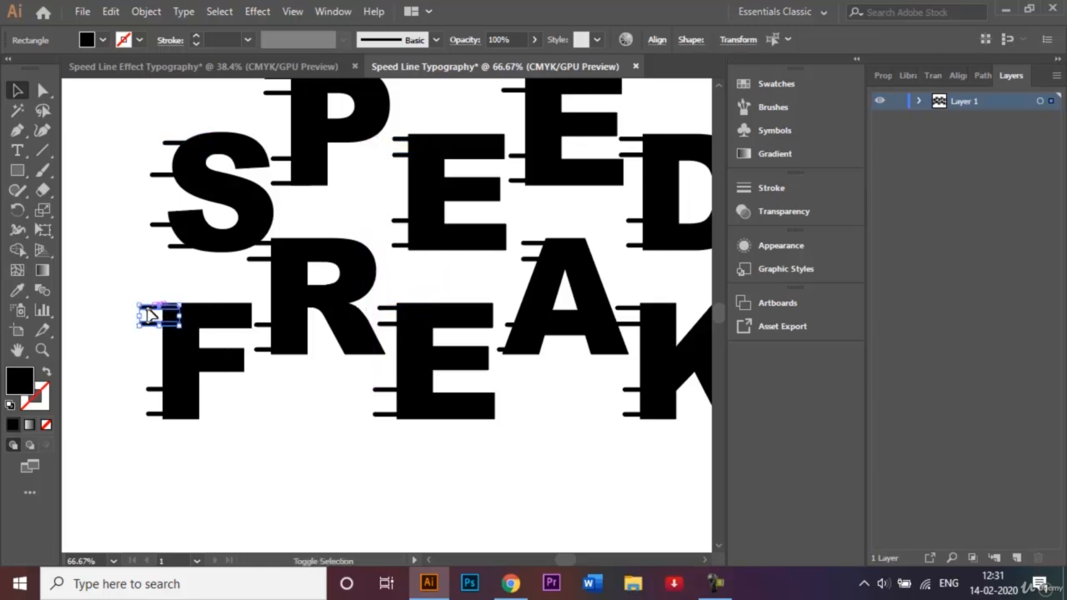
shift+click(267, 260)
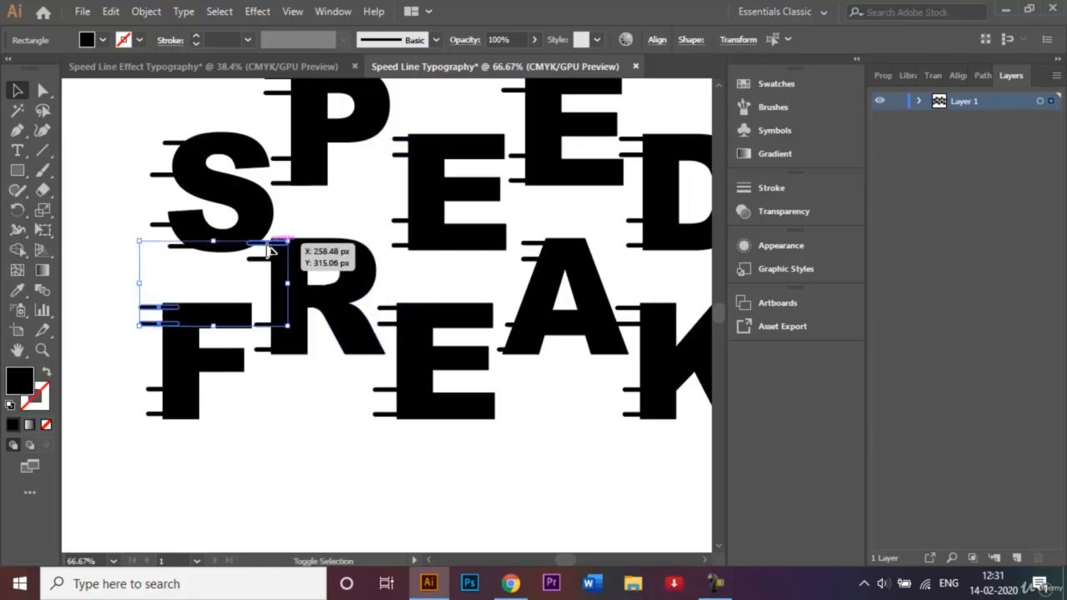
drag(141, 285, 159, 286)
click(147, 284)
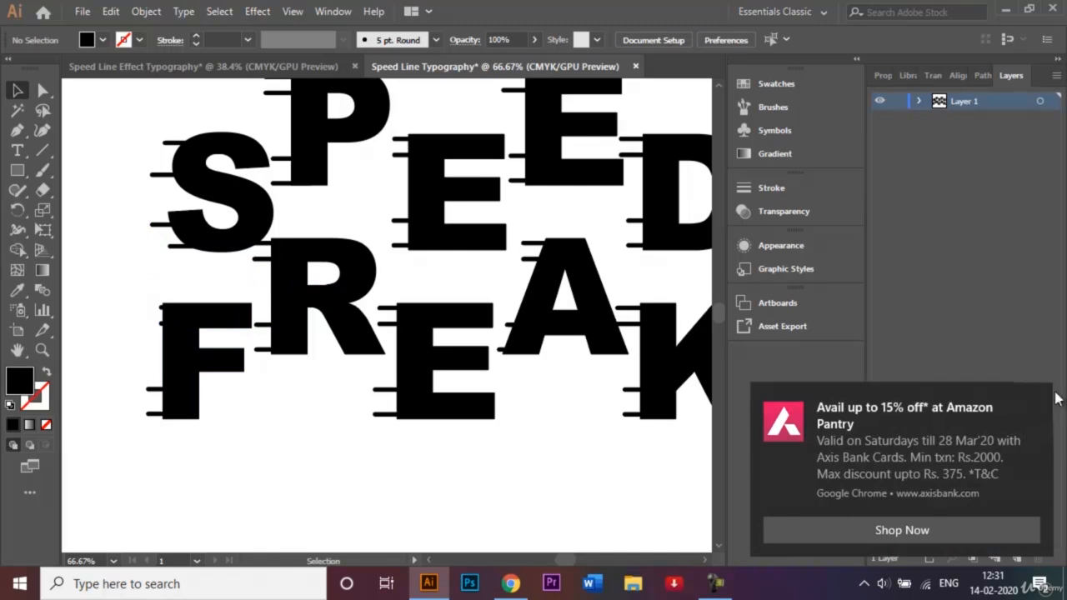
Dismiss the notification and extend the F's two upper speed lines leftward so they protrude further from the letter
click(1037, 397)
click(157, 309)
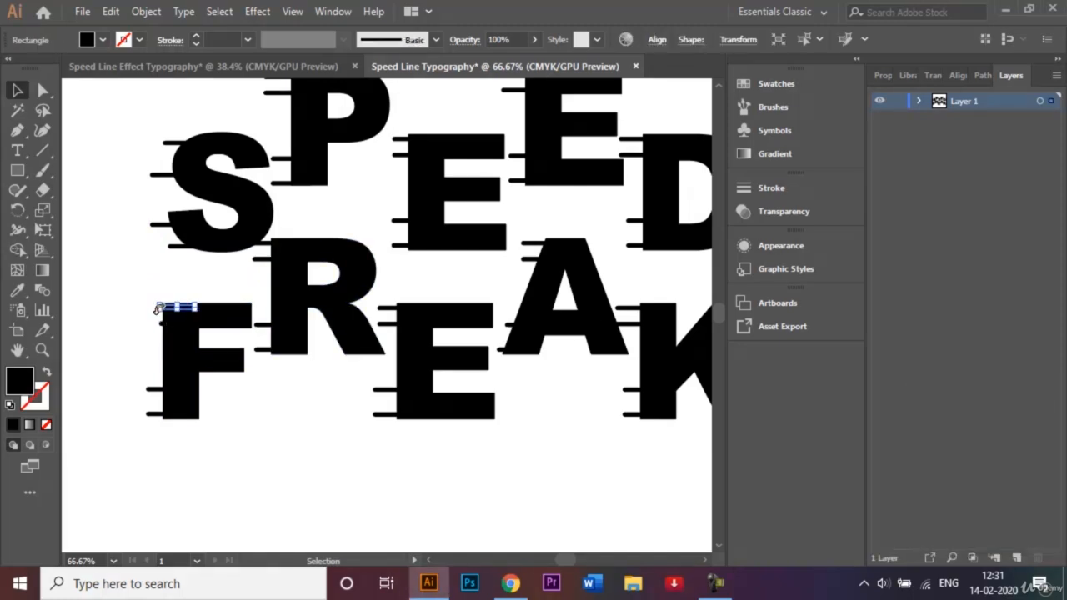
mouse_move(155, 308)
mouse_down()
mouse_move(159, 325)
mouse_move(151, 317)
mouse_up()
click(131, 304)
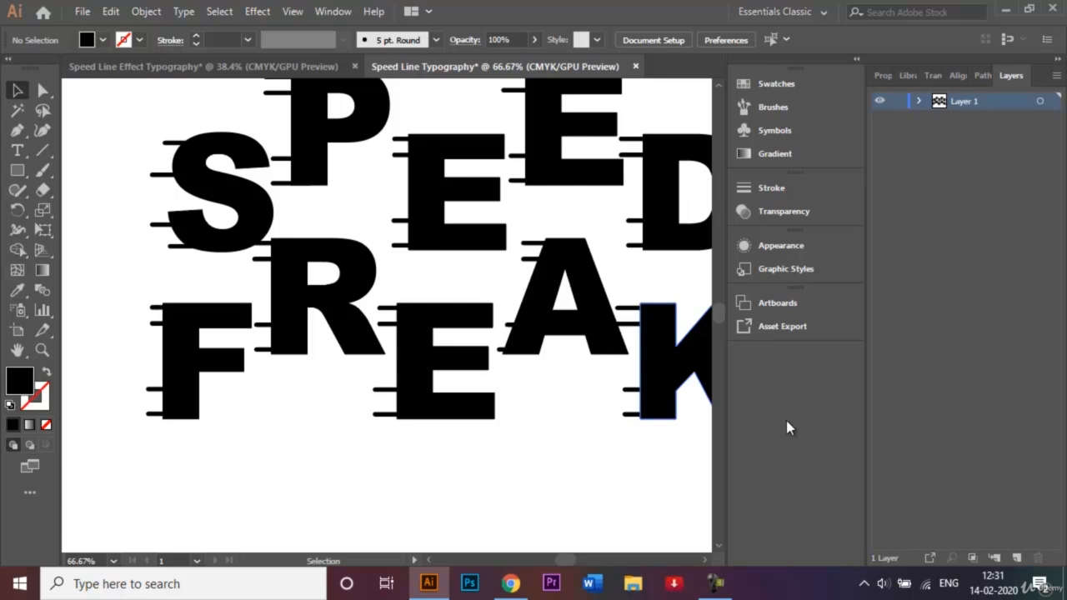
Shorten the two upper speed lines on the K of FREAK and the D of SPEED from their left ends
key(ctrl+minus)
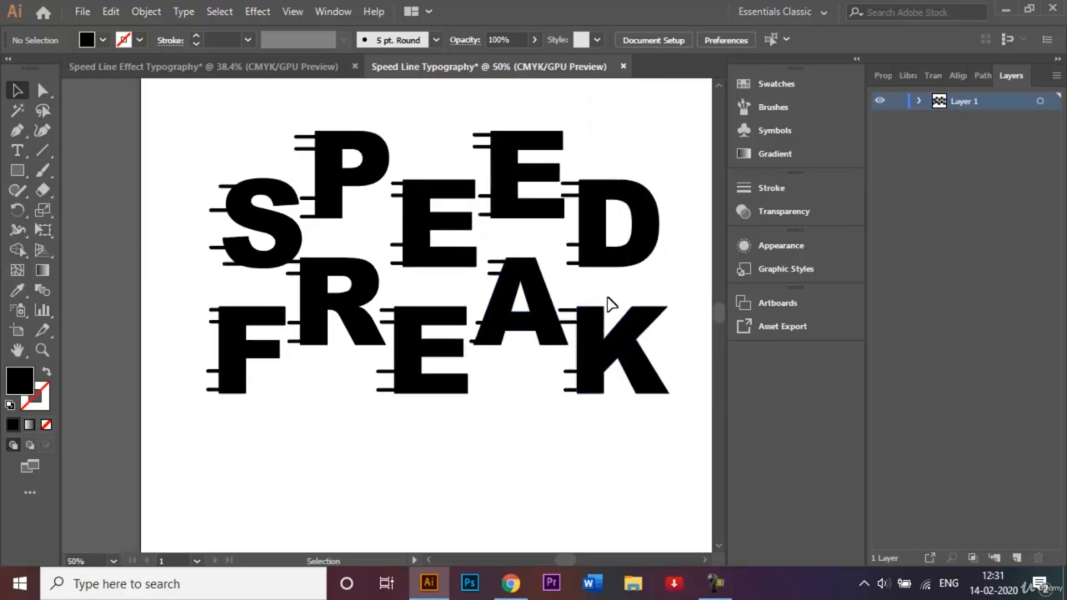
click(572, 312)
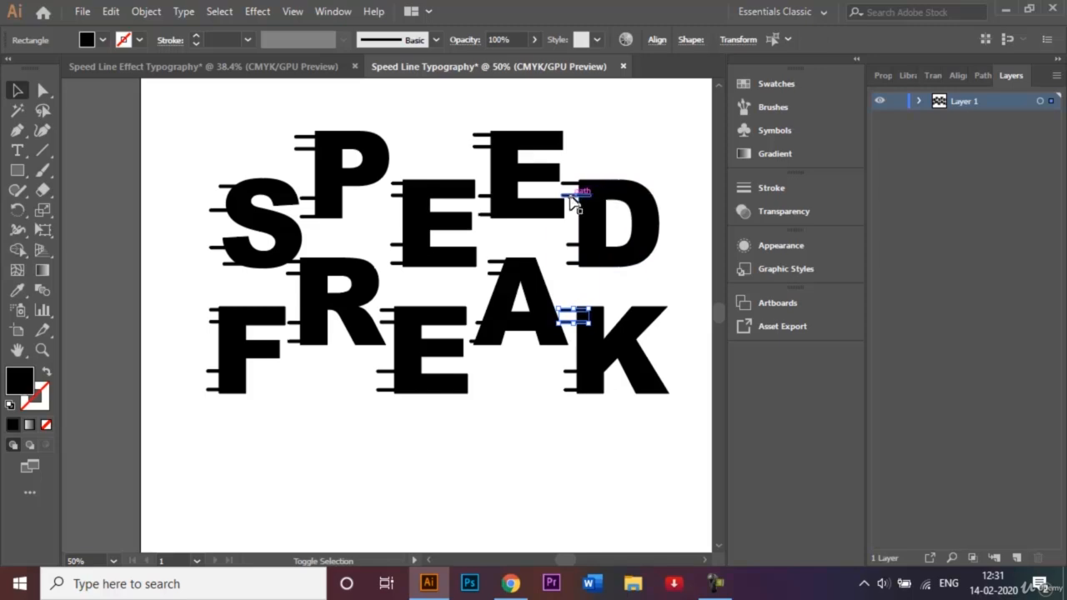
shift+click(571, 187)
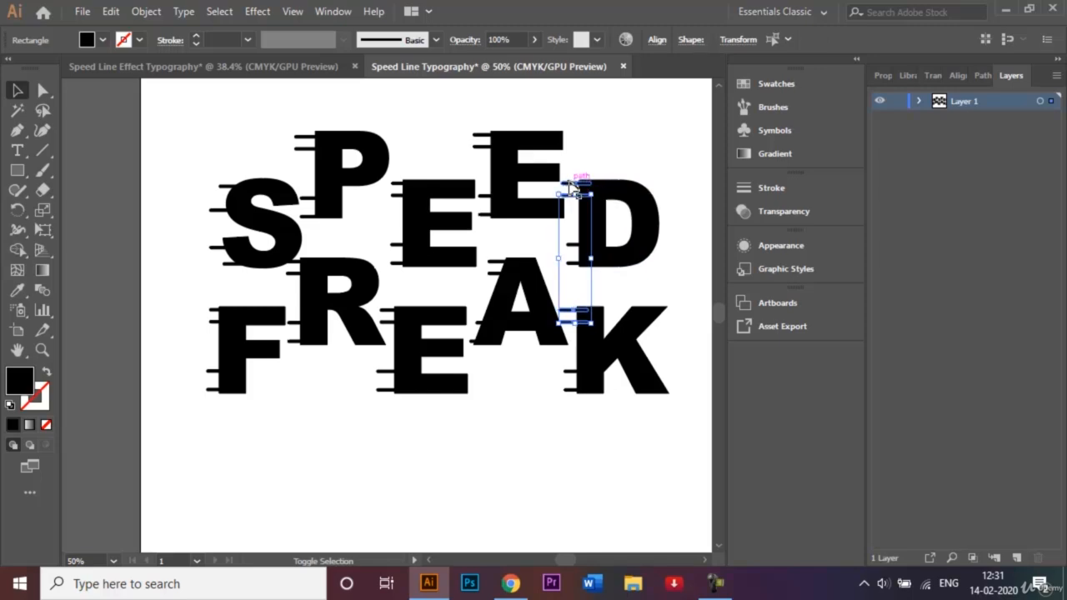
shift+click(570, 183)
drag(560, 253, 565, 260)
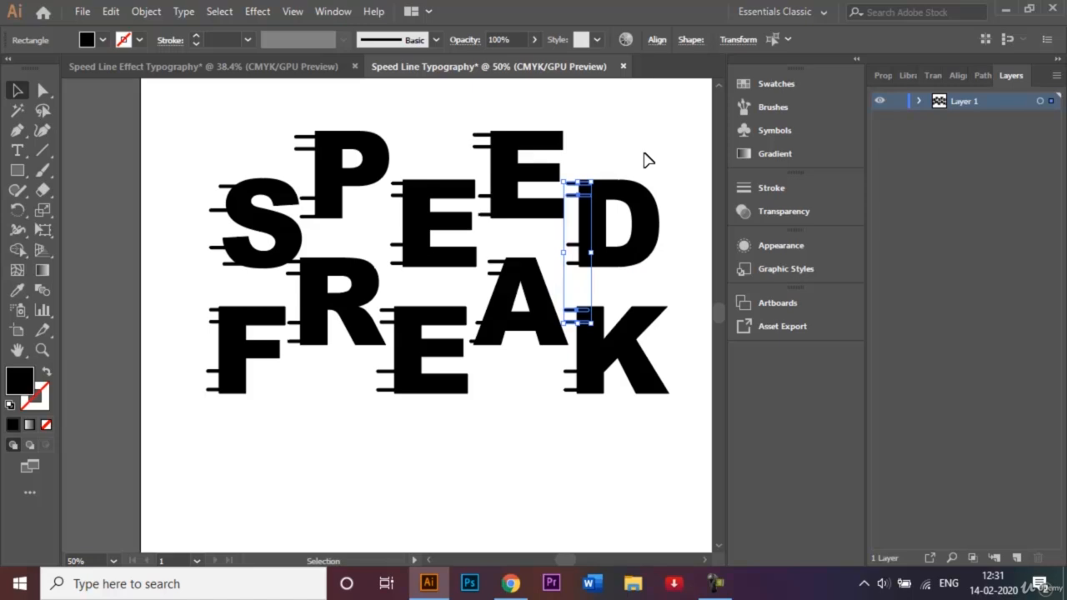
click(646, 127)
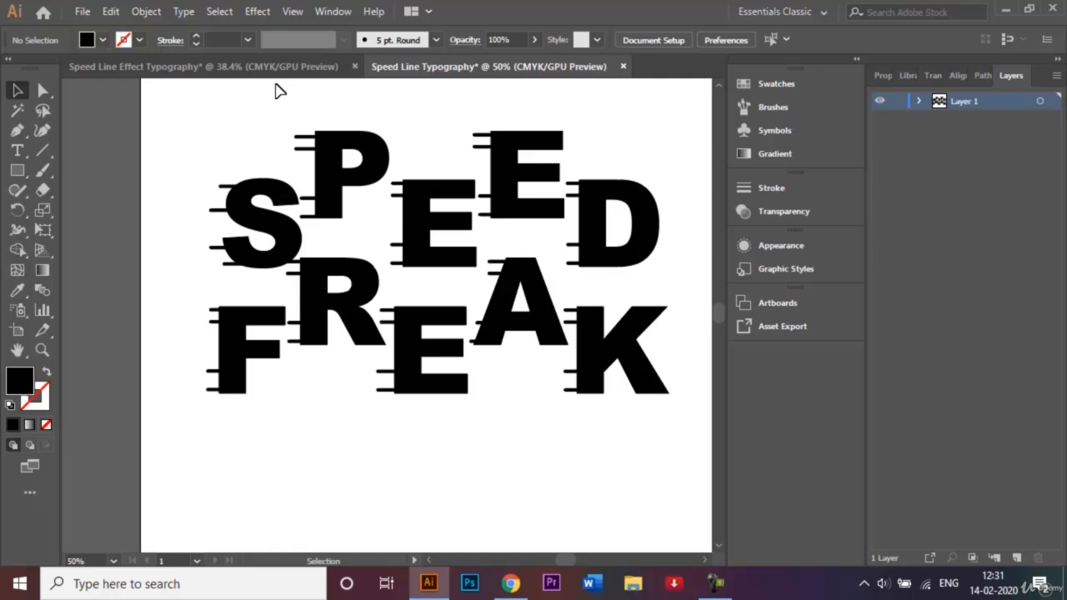
Try to copy the speed lines without the letters using Transform Each at 100% horizontal and 50% vertical scale, moved 5 px vertically
drag(212, 114, 681, 464)
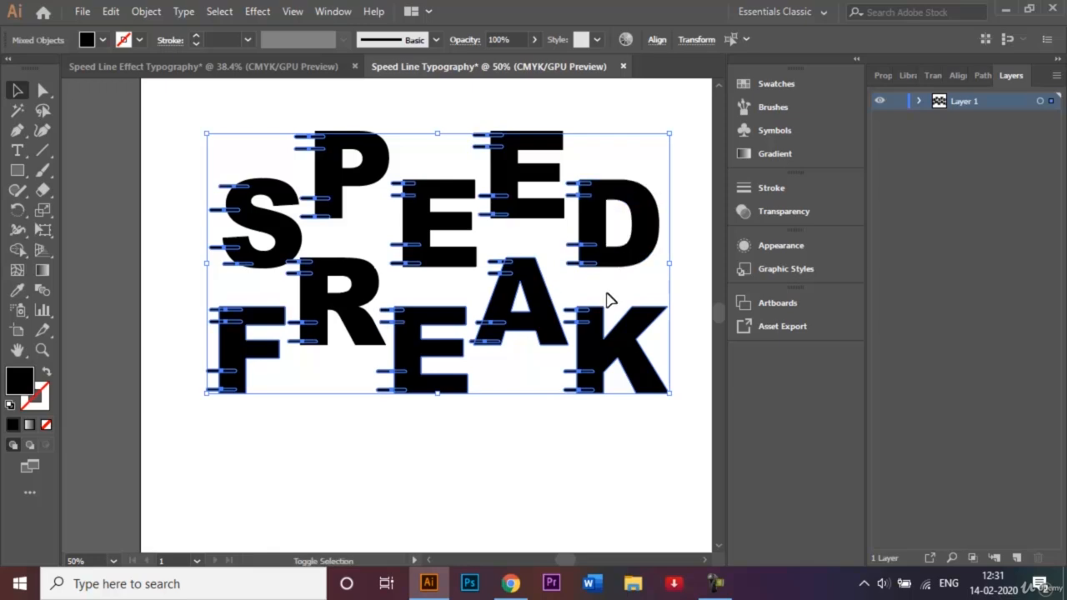
shift+click(629, 336)
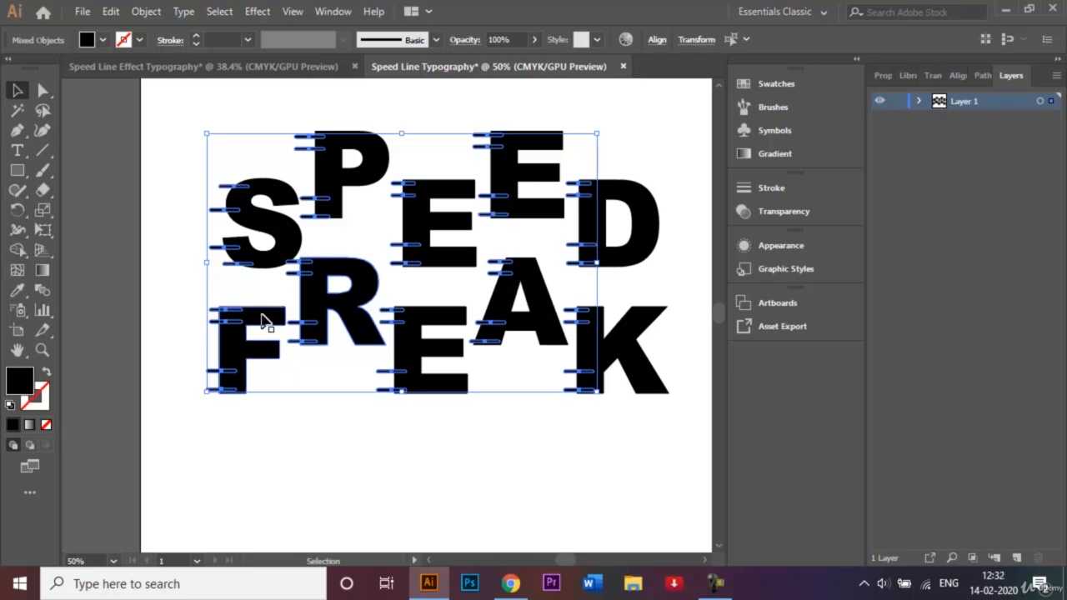
click(146, 11)
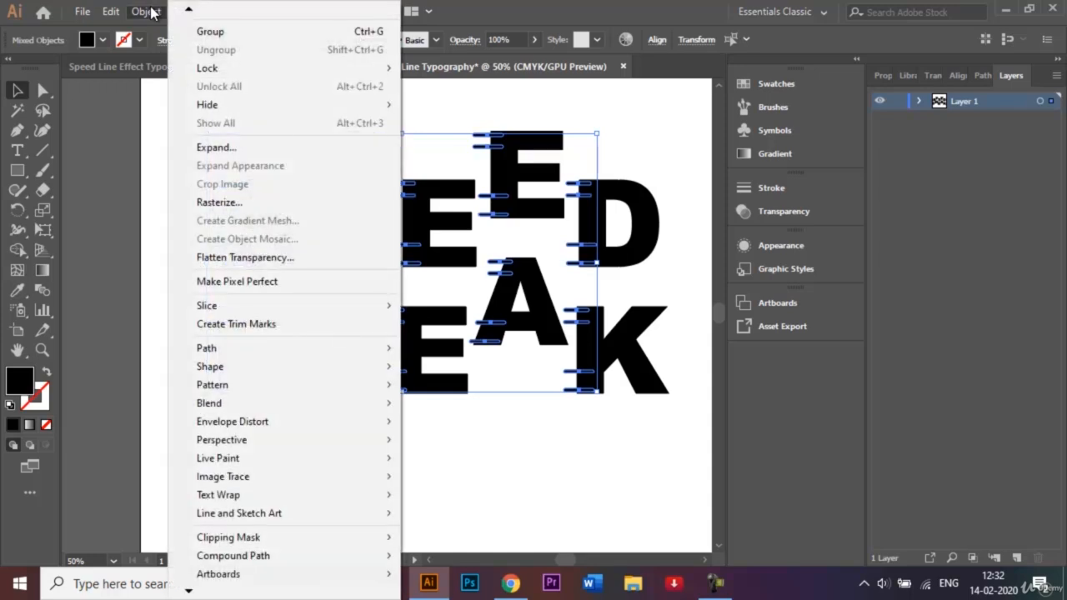
mouse_move(188, 11)
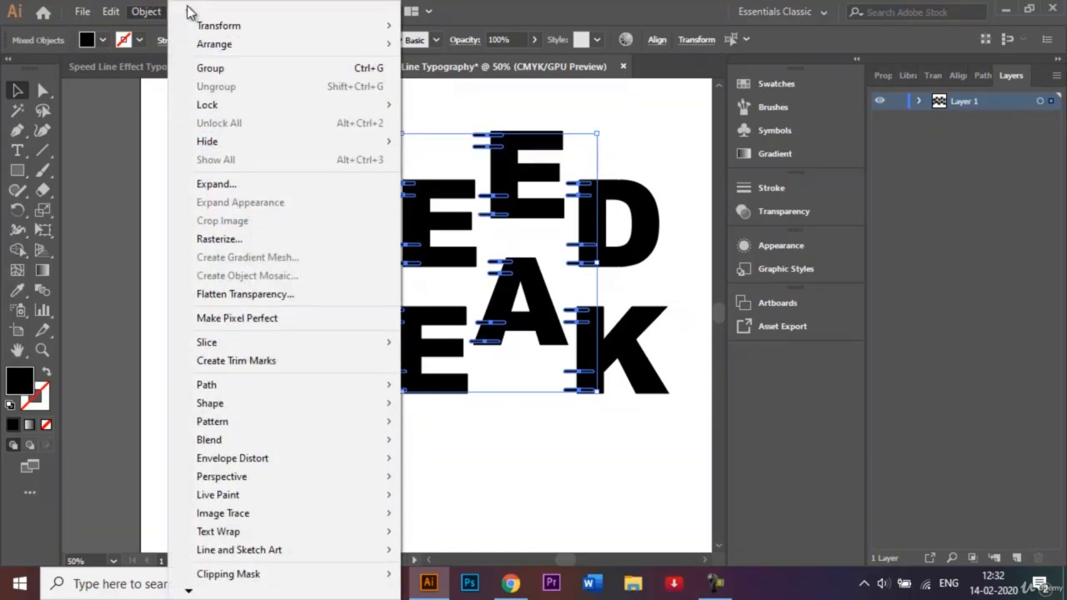
mouse_move(357, 30)
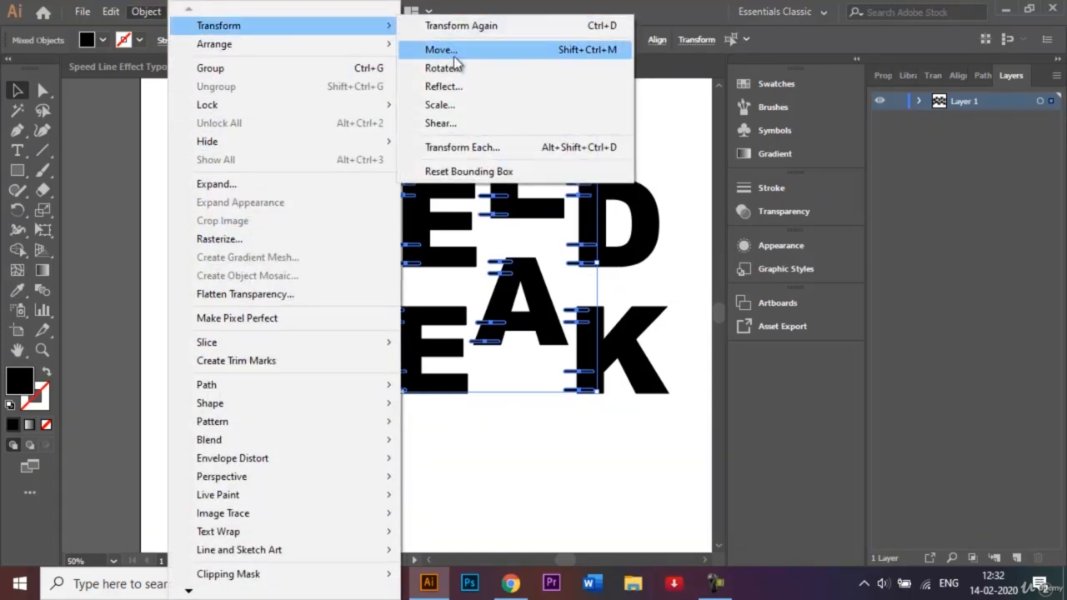
click(471, 148)
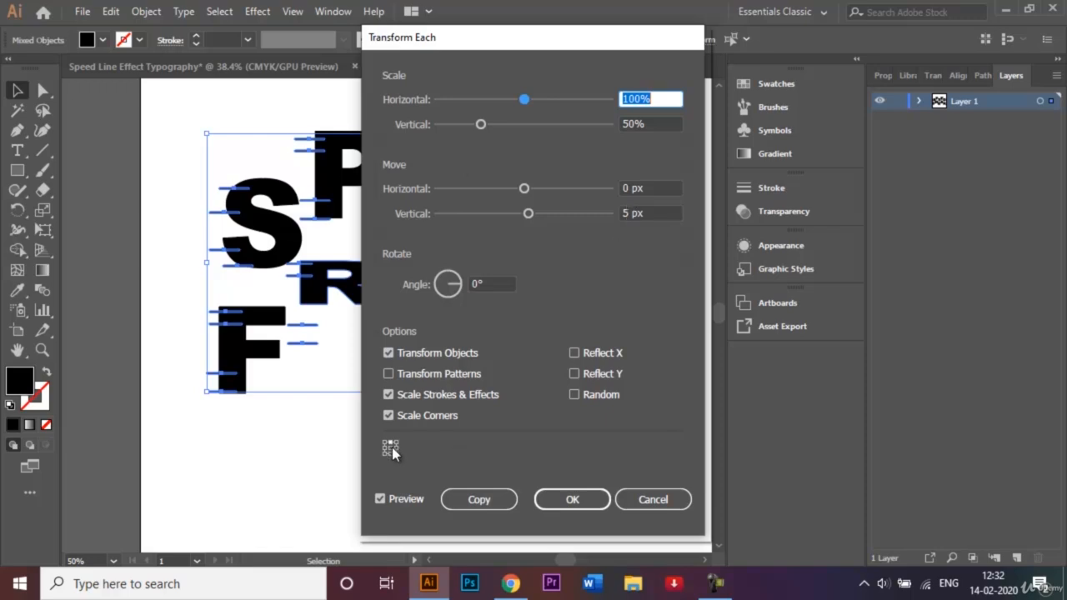
click(472, 500)
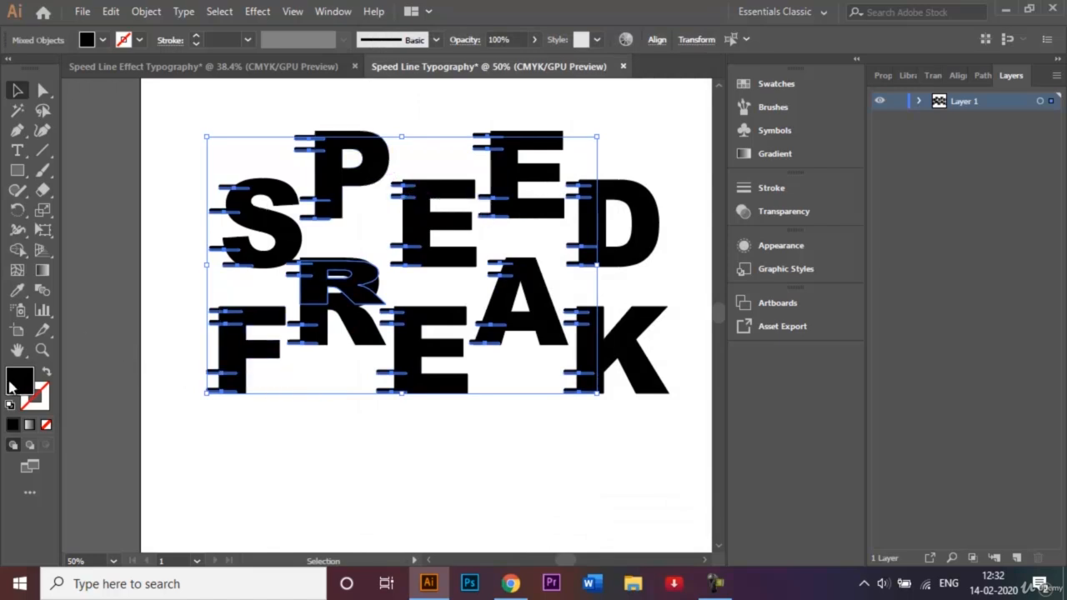
Try filling the transformed copies with white (ffffff), and undo the fill change
double_click(19, 382)
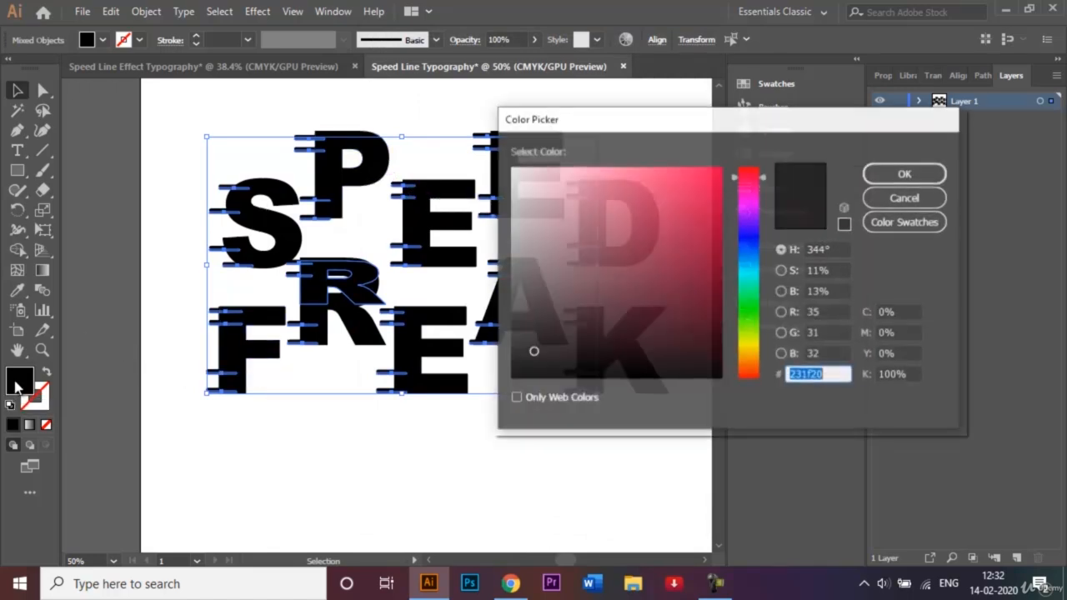
mouse_move(533, 351)
mouse_down()
mouse_move(528, 239)
mouse_move(510, 167)
mouse_up()
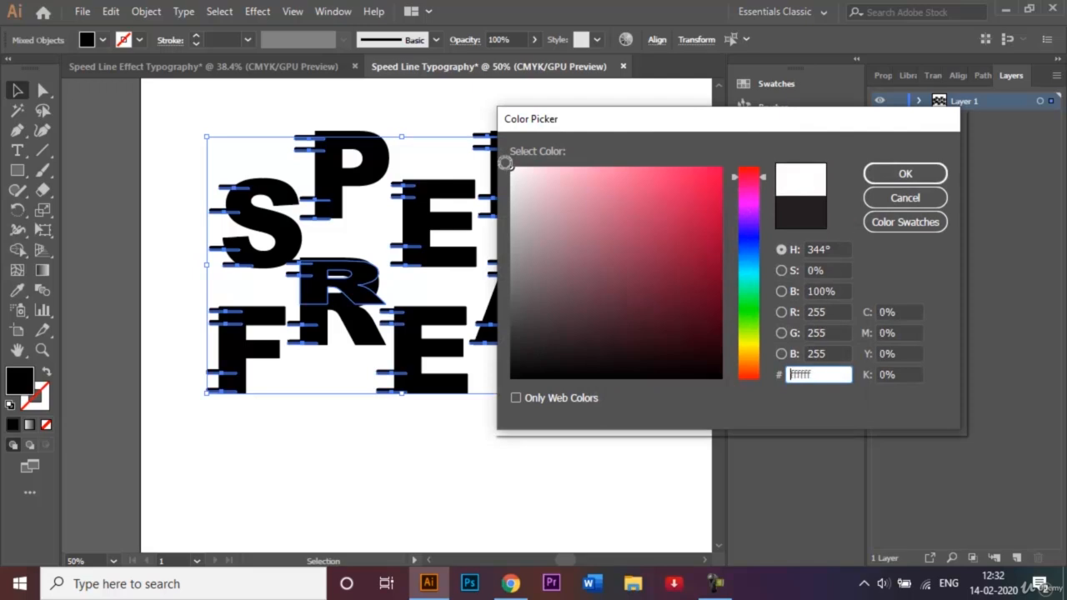
click(902, 179)
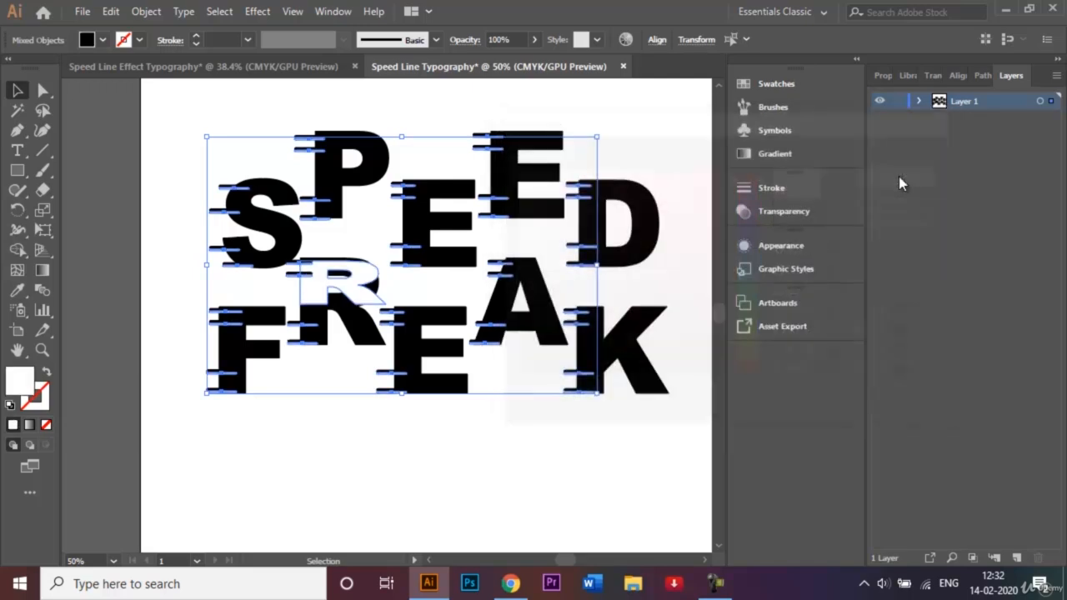
click(667, 168)
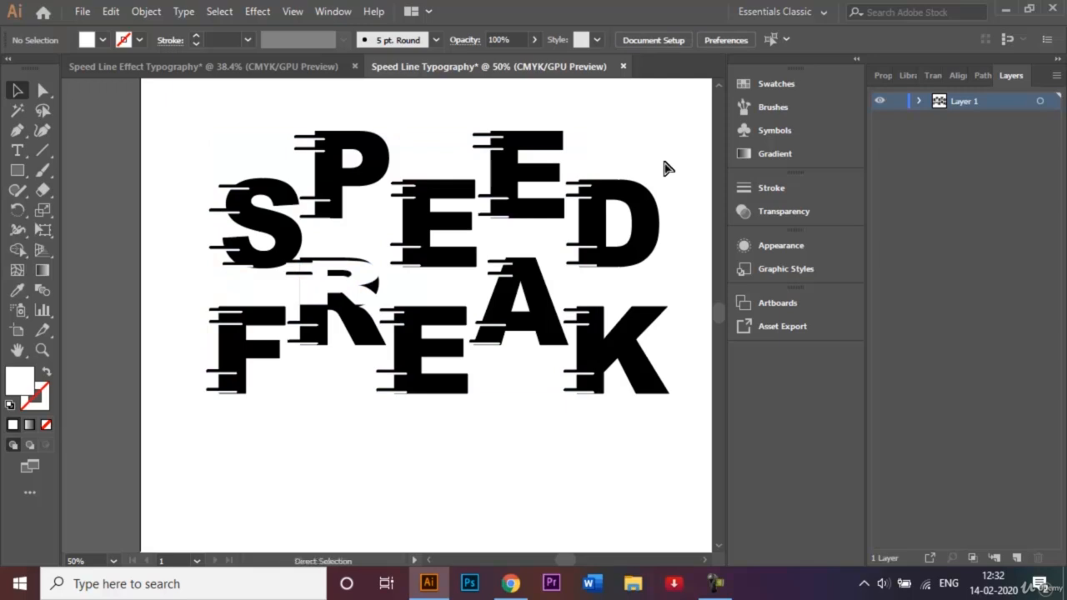
key(ctrl+z)
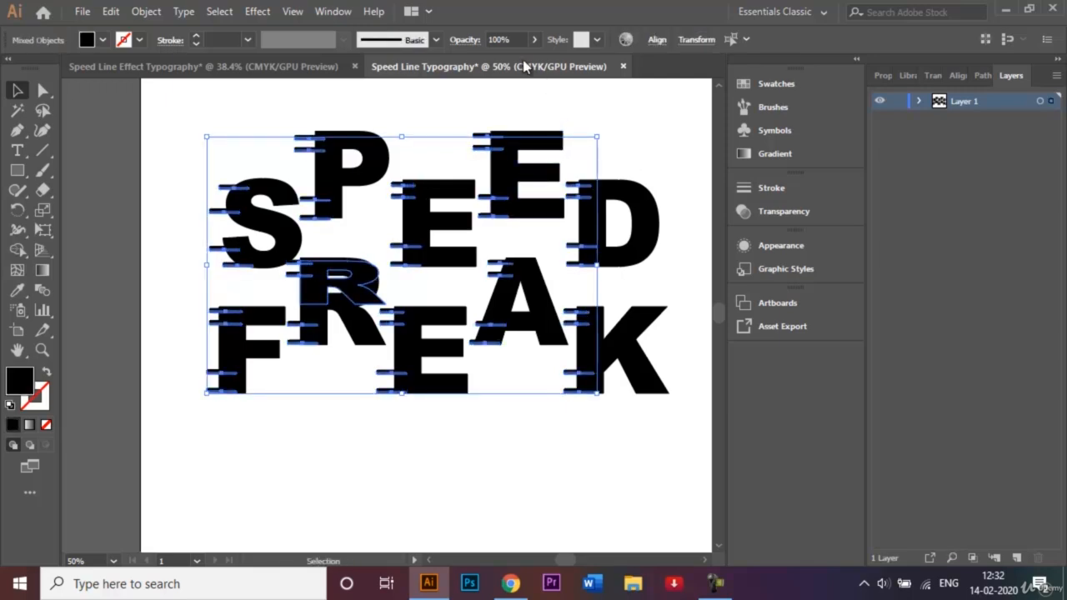
Delete the squashed copy of the R, and undo back to before the transformed copies were made
click(420, 147)
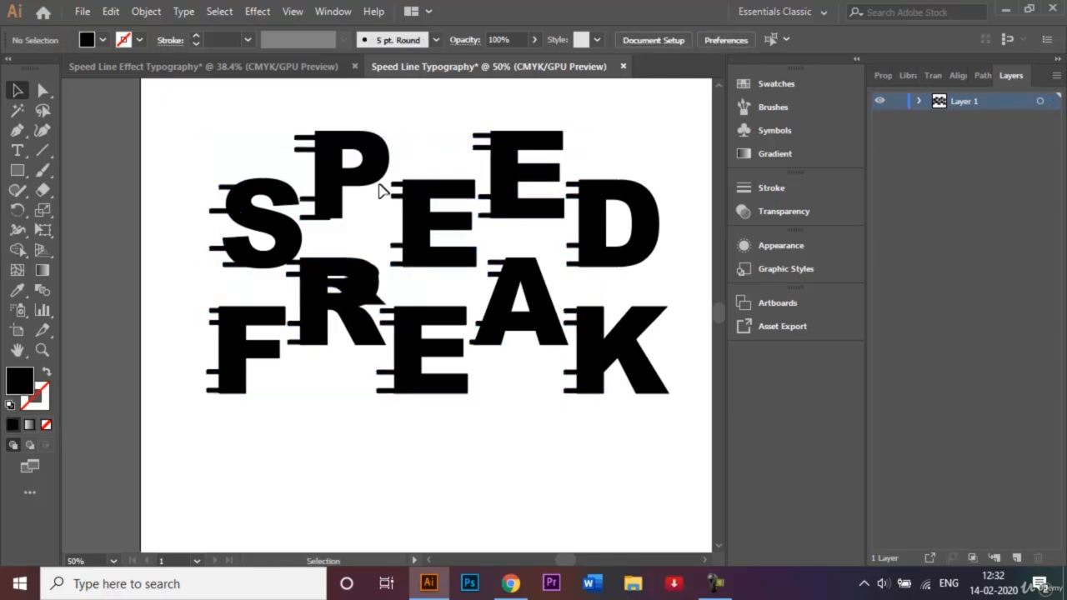
click(362, 278)
key(Delete)
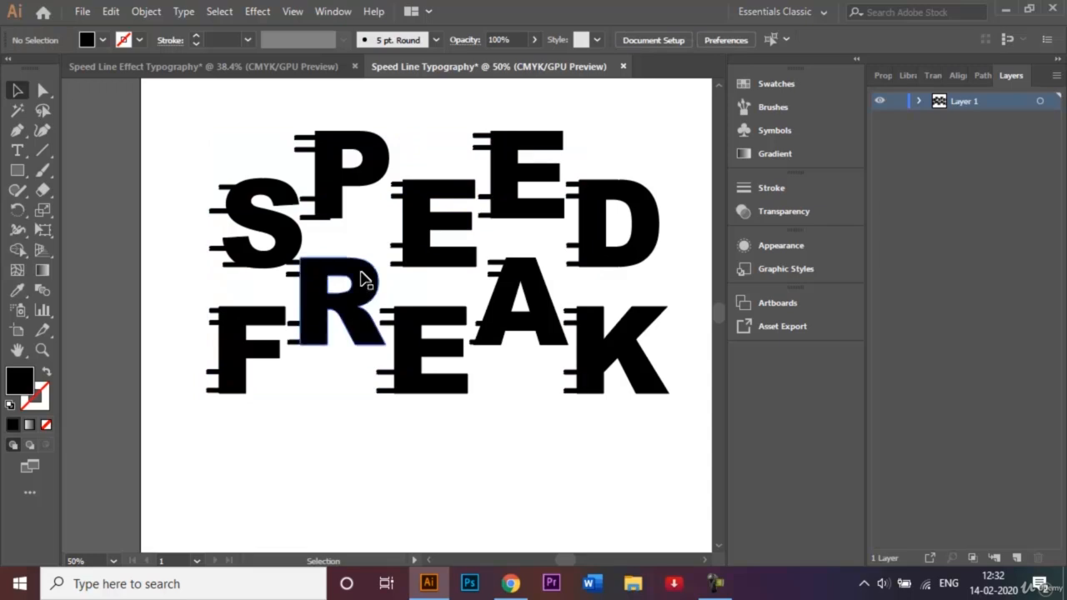
key(ctrl+z)
key(ctrl+z)
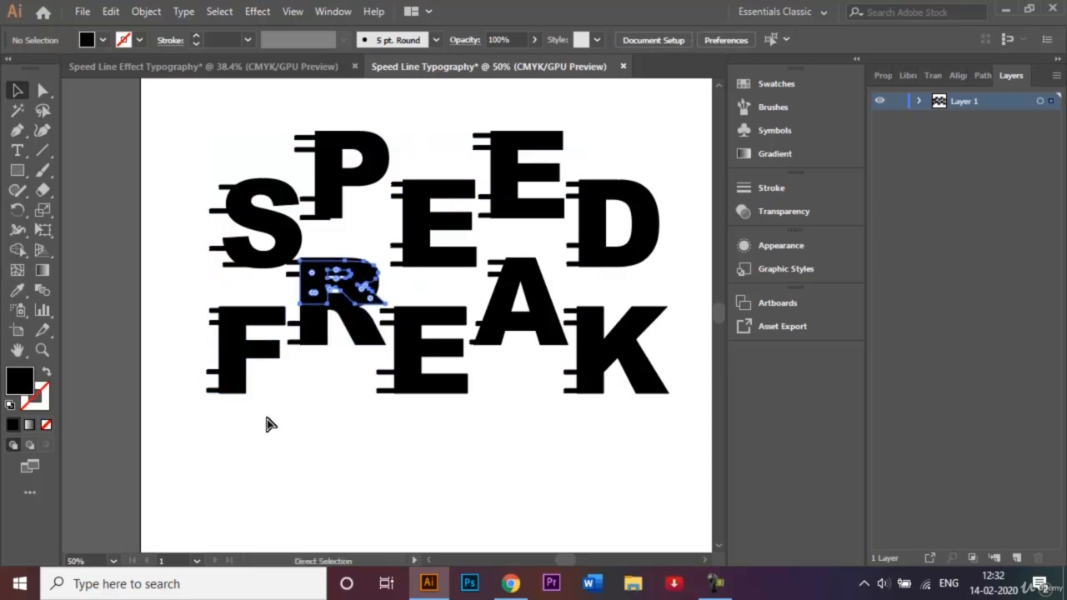
click(269, 425)
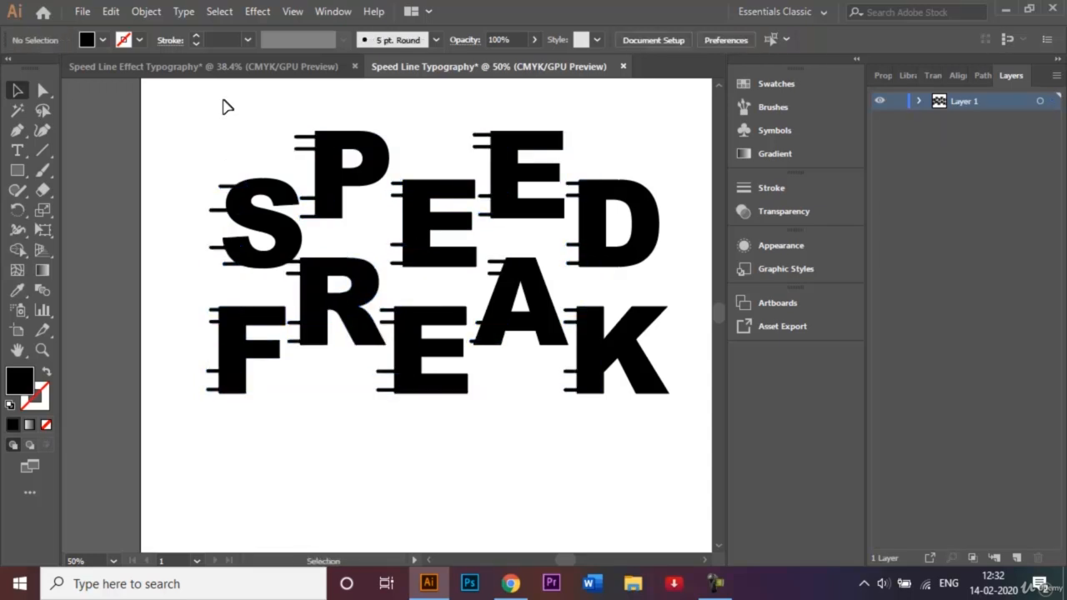
drag(218, 104, 633, 471)
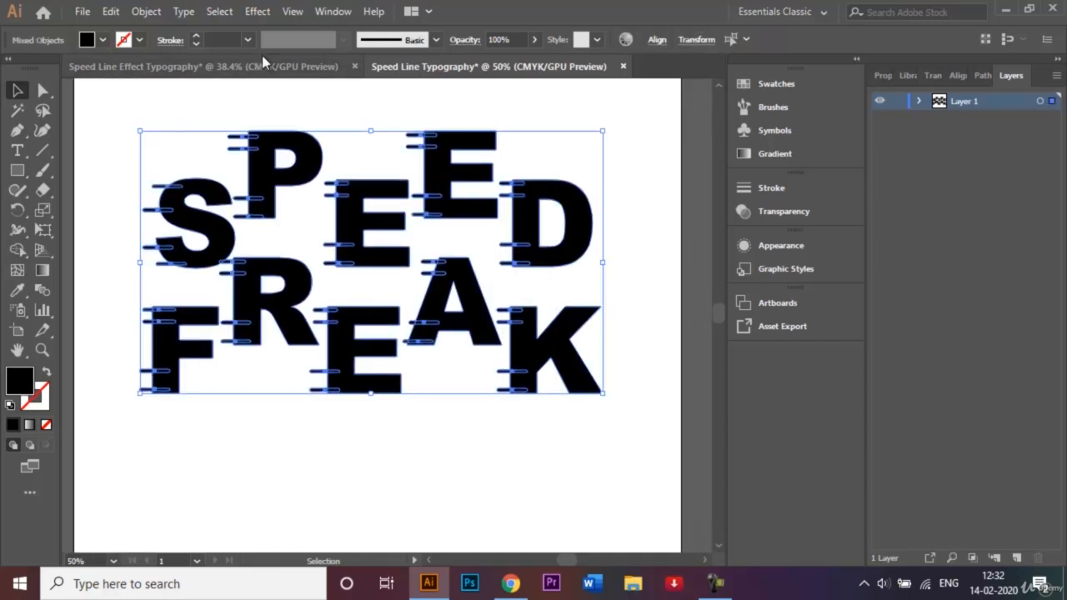
click(162, 12)
mouse_move(288, 31)
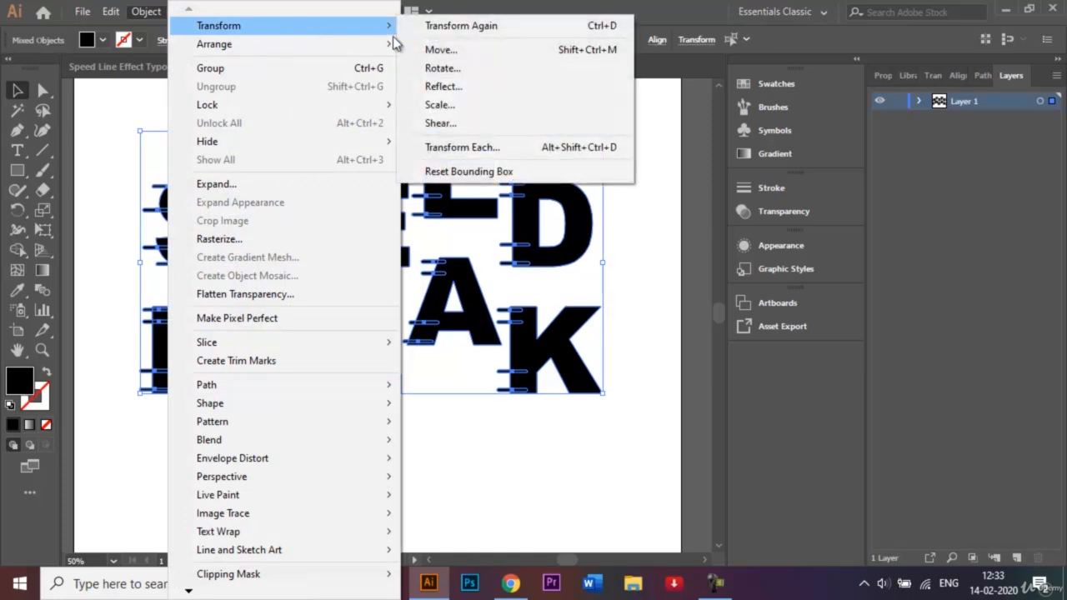
click(465, 146)
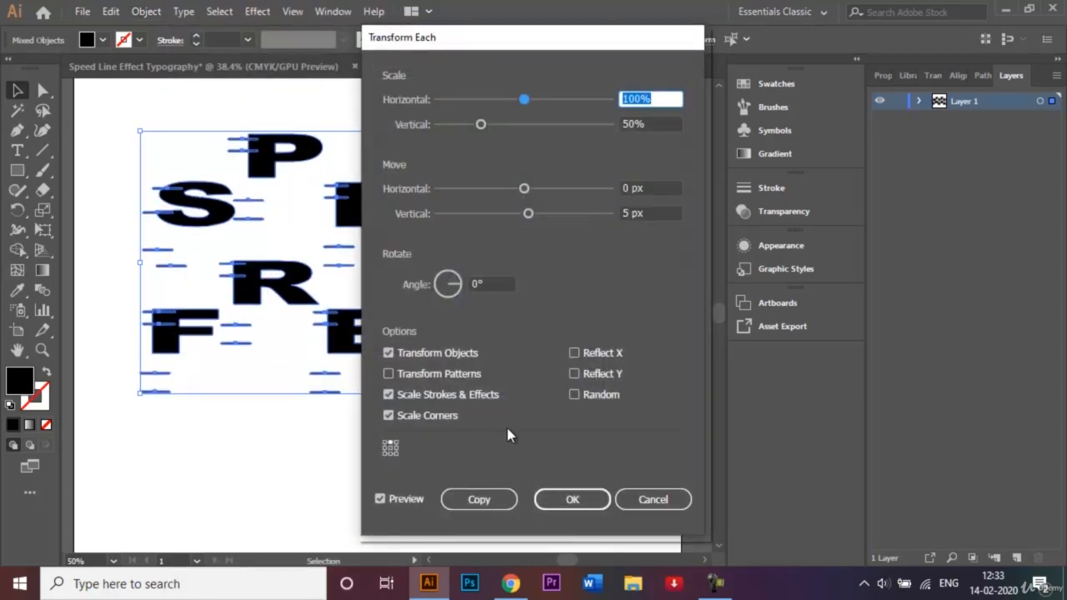
click(643, 503)
click(456, 509)
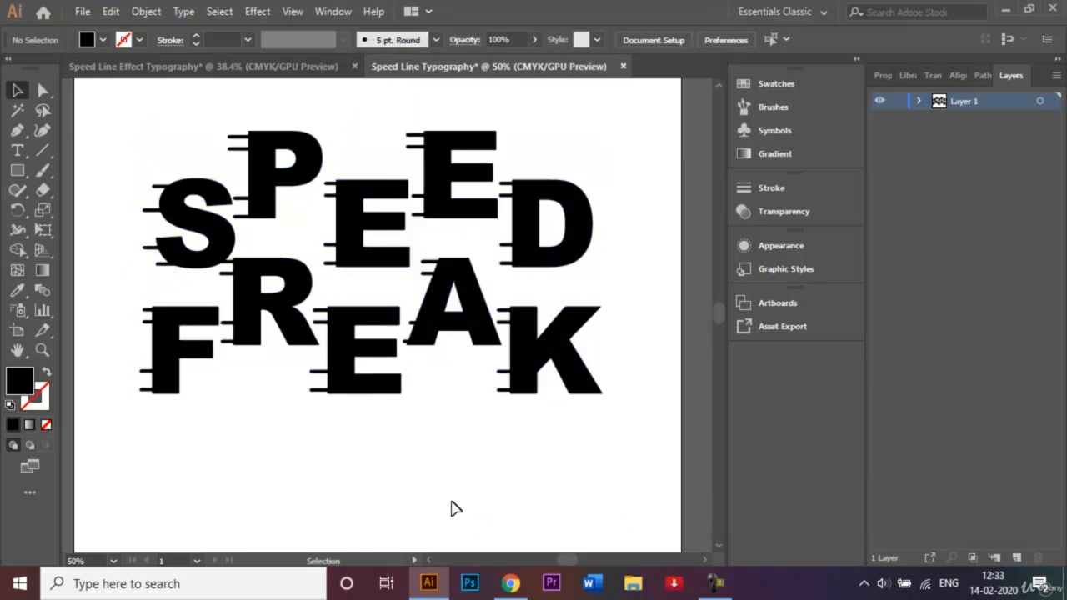
drag(120, 118, 629, 456)
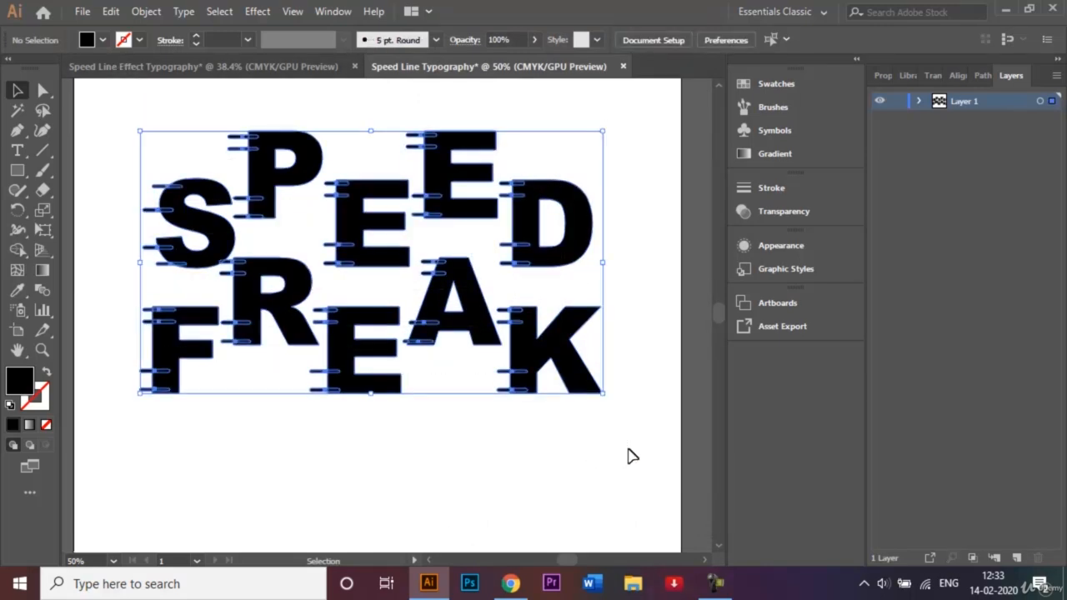
click(146, 14)
mouse_move(268, 27)
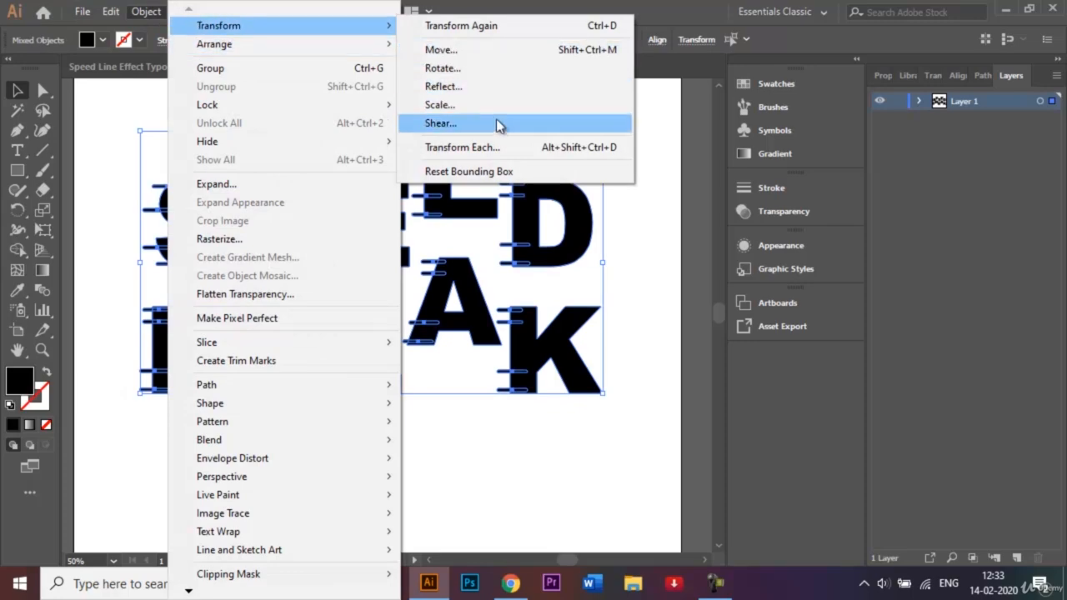
click(491, 148)
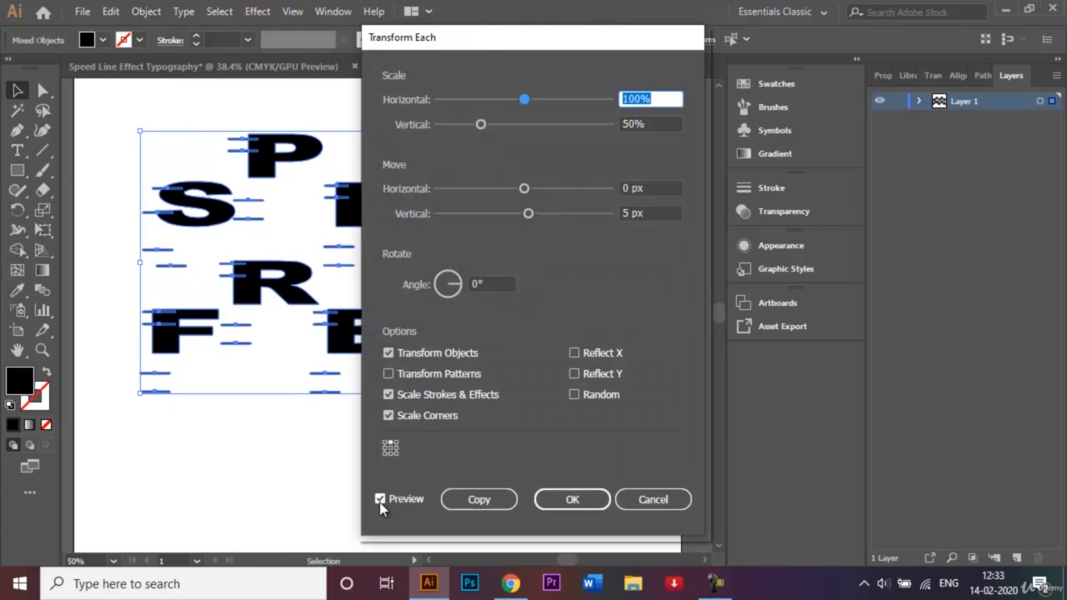
click(641, 503)
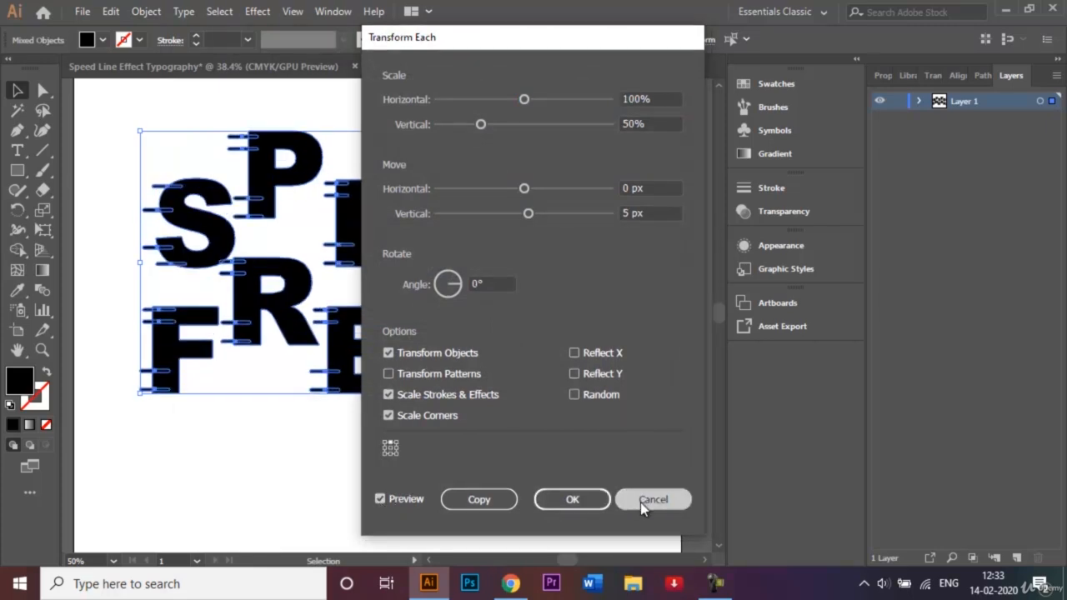
click(714, 584)
click(982, 510)
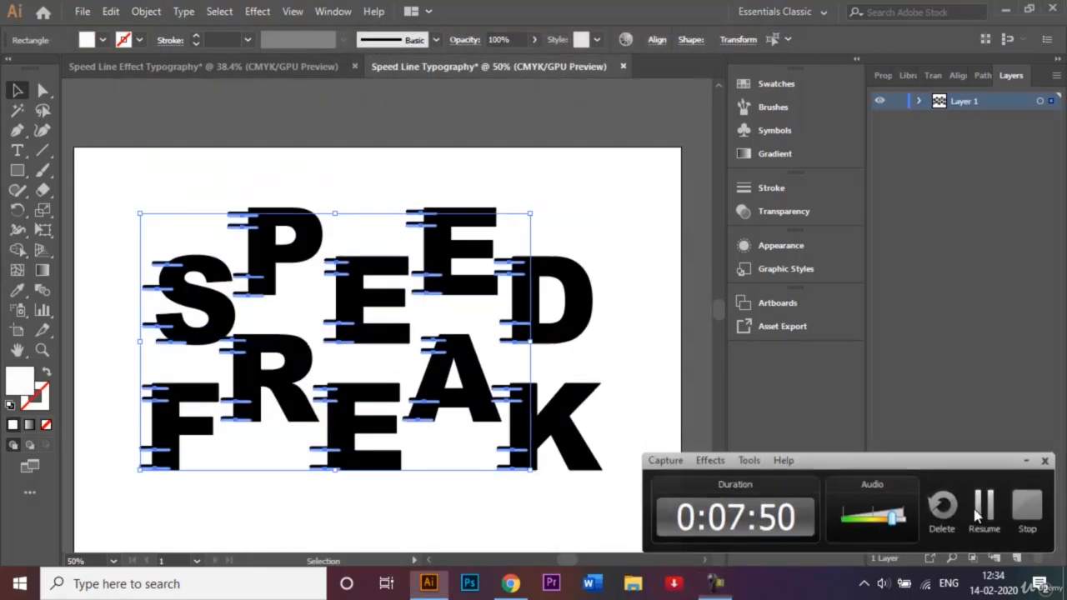
click(978, 513)
Select all black letters and speed lines with the Magic Wand and unite them, leaving out the white line copies
click(640, 308)
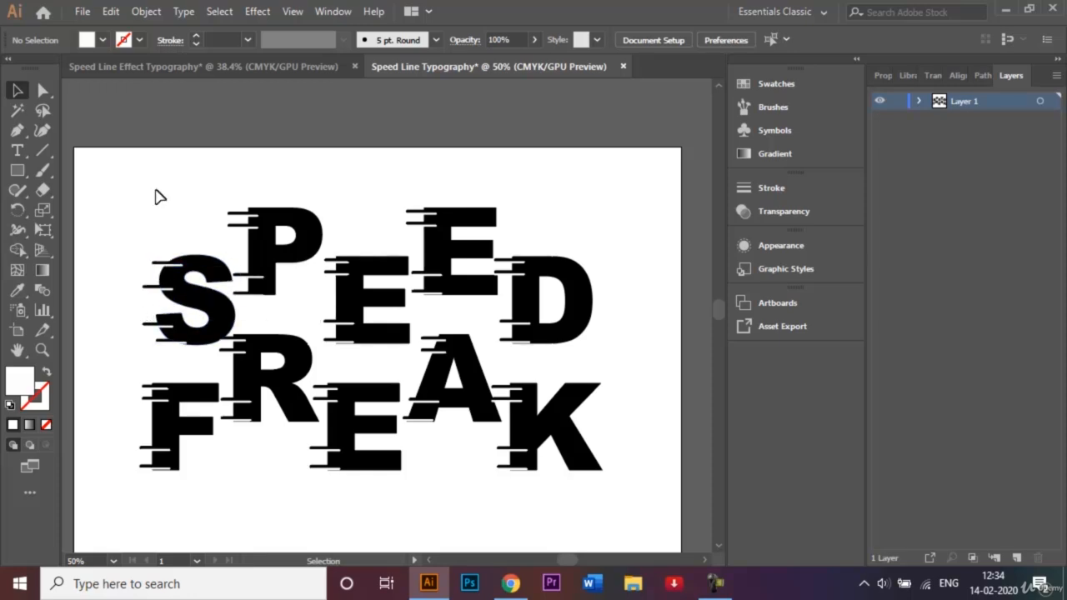
drag(143, 197, 611, 515)
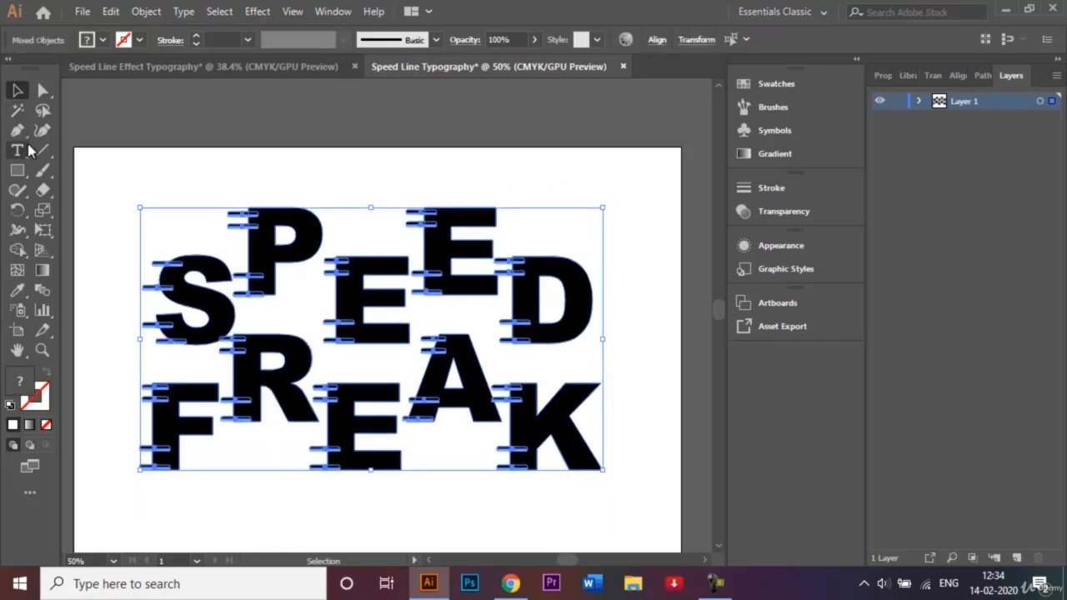
click(19, 112)
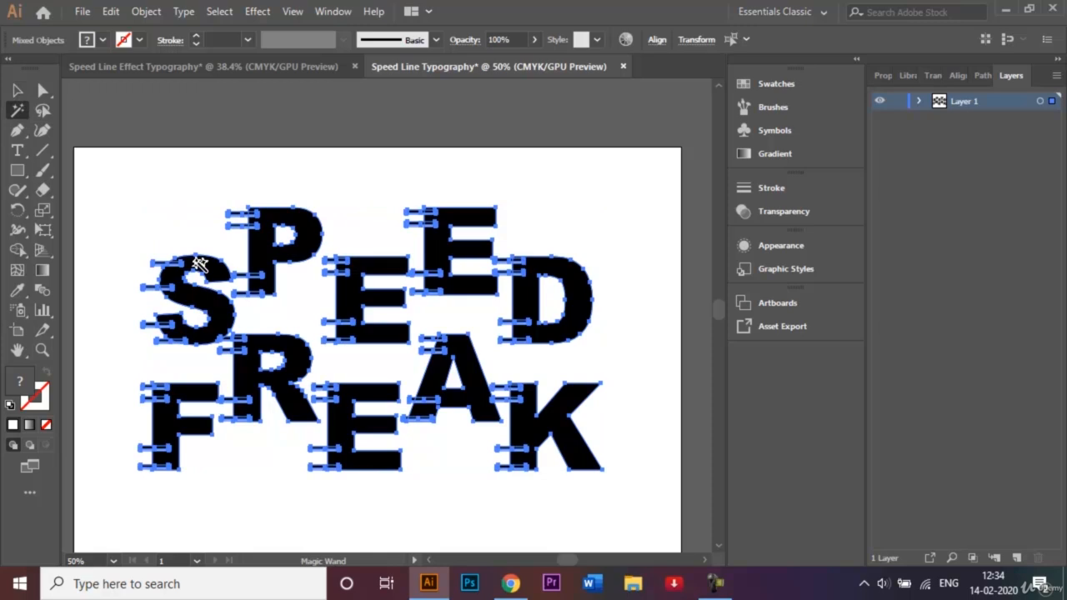
key(ctrl+plus)
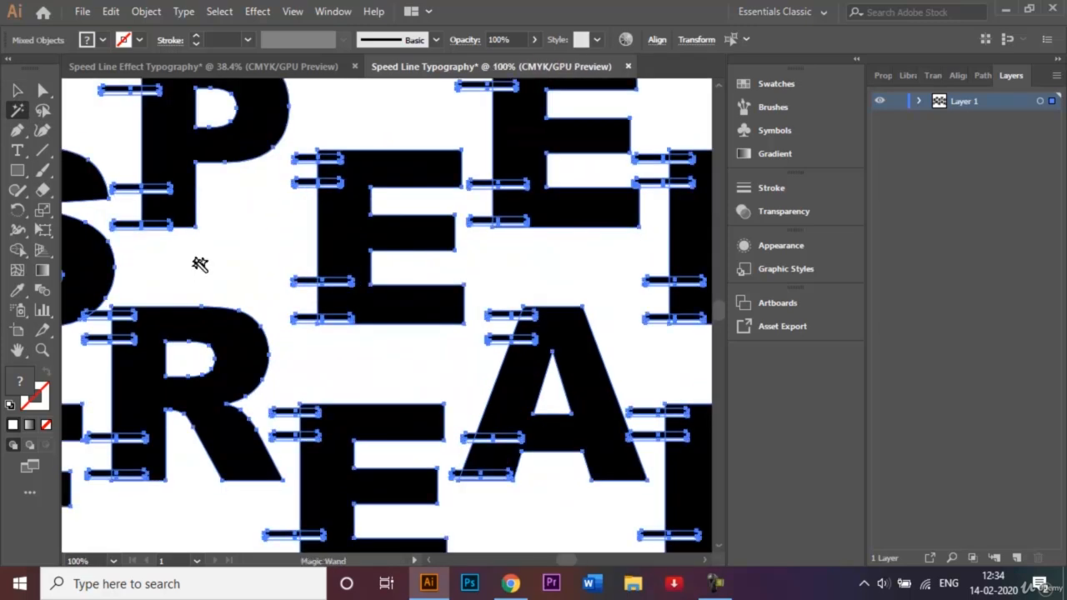
click(347, 281)
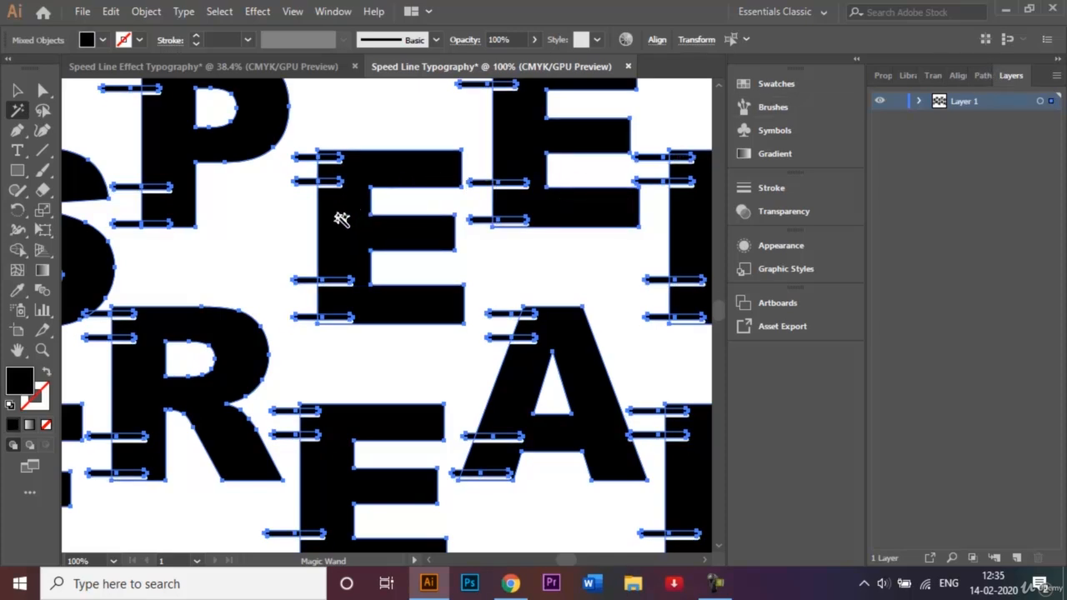
click(978, 78)
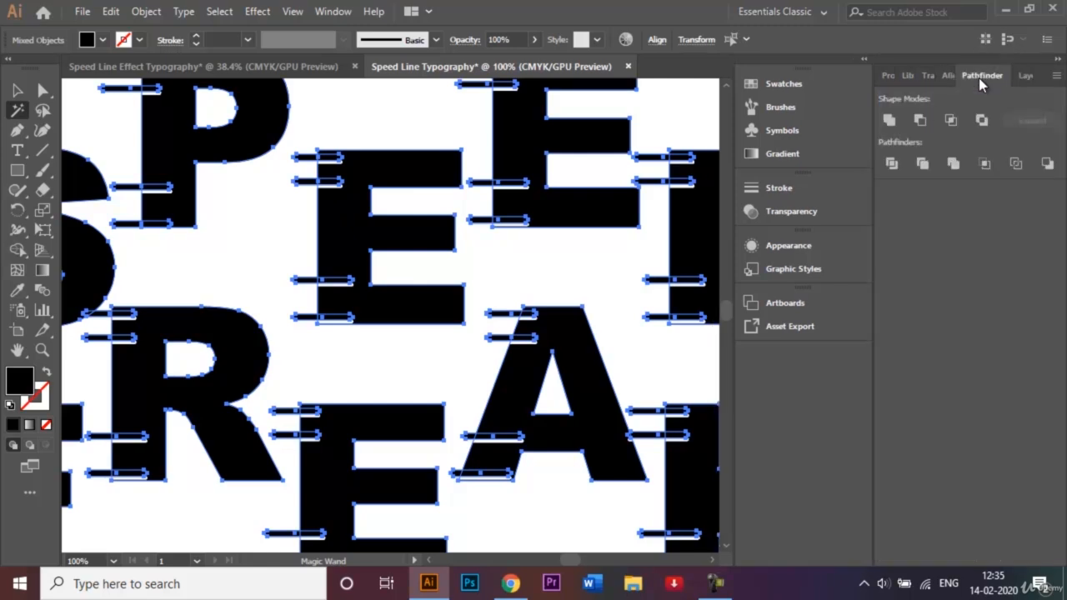
click(889, 120)
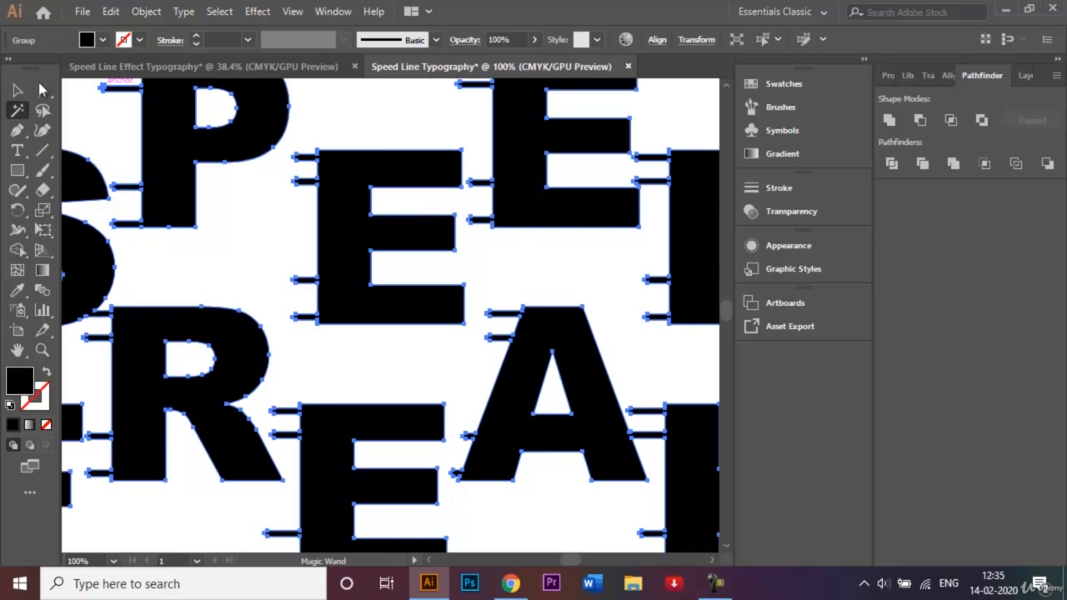
Send the united black lettering to the back, behind the white line copies
click(16, 91)
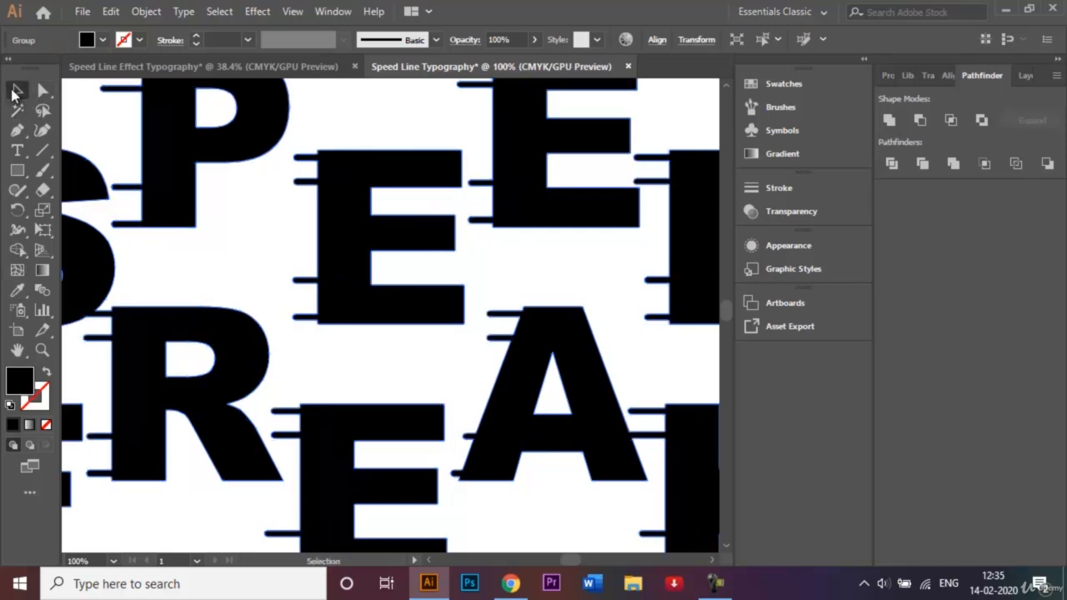
right_click(348, 268)
mouse_move(491, 453)
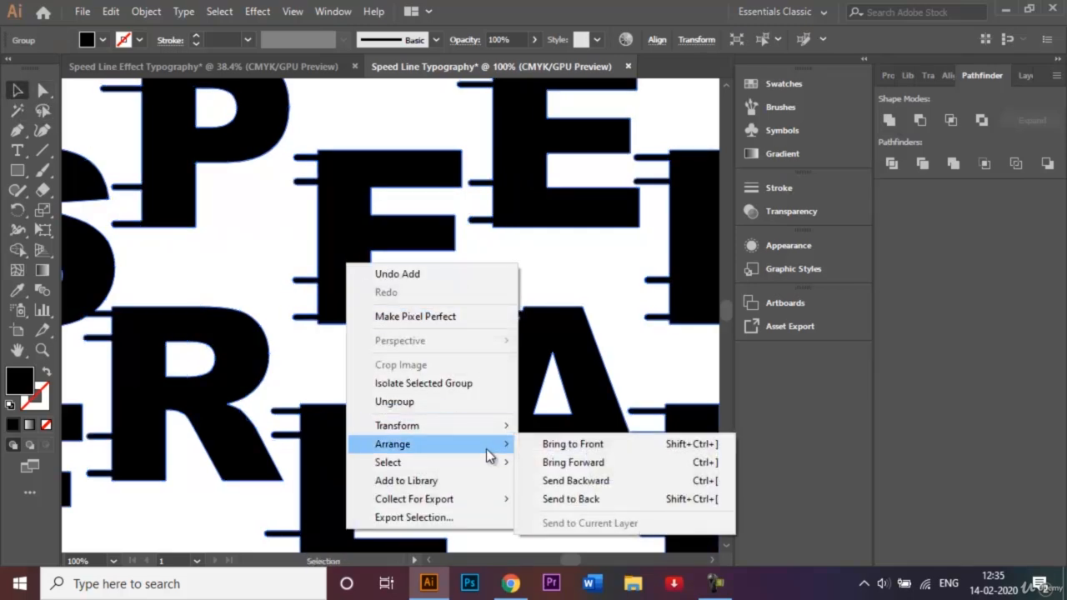
click(578, 500)
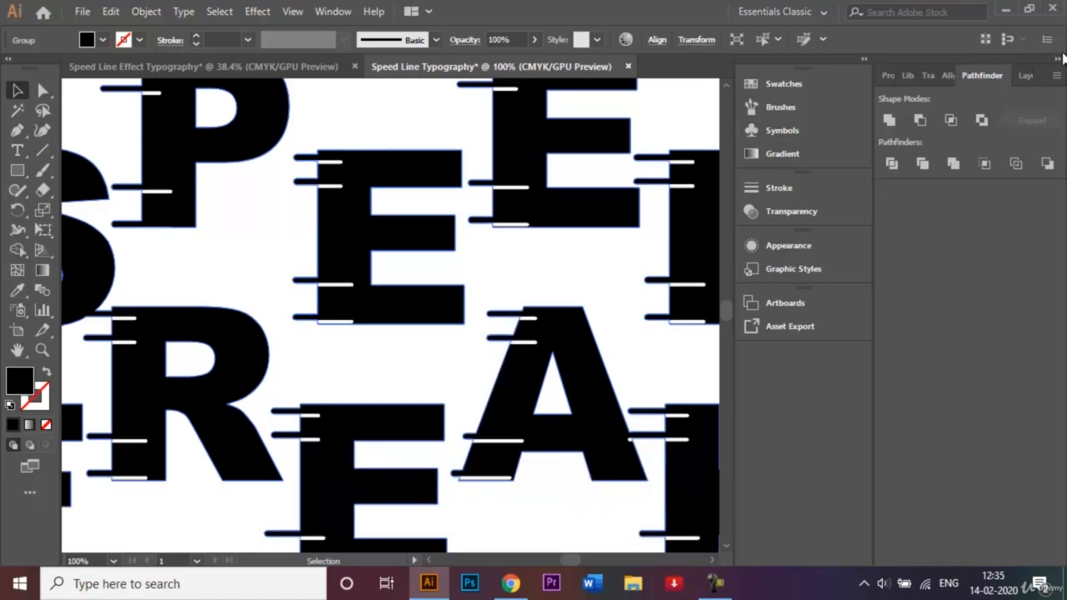
Make the united black lettering a compound path
click(1027, 74)
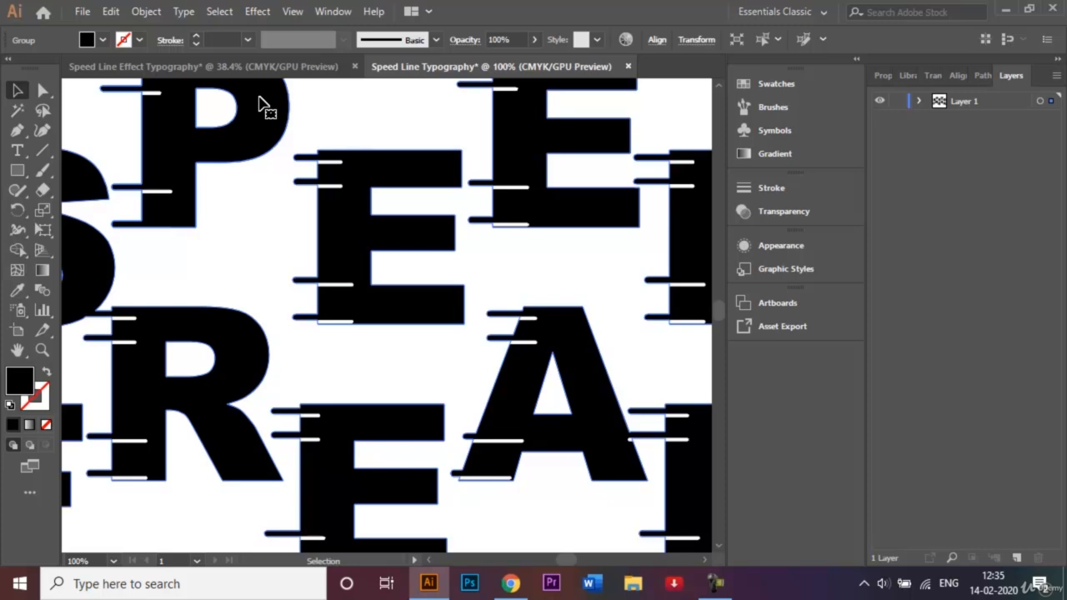
click(152, 14)
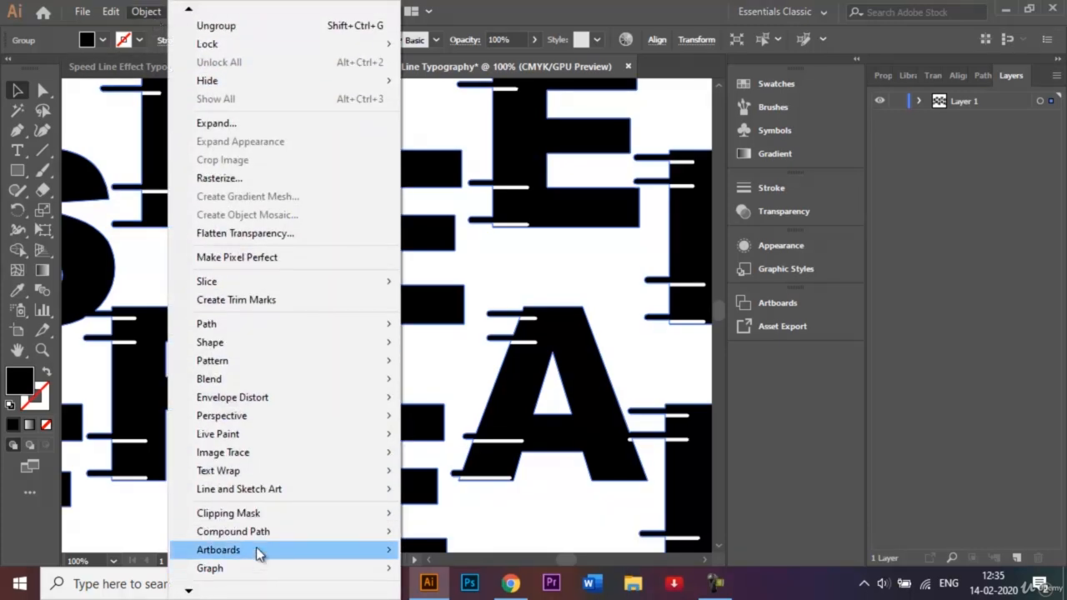
mouse_move(249, 533)
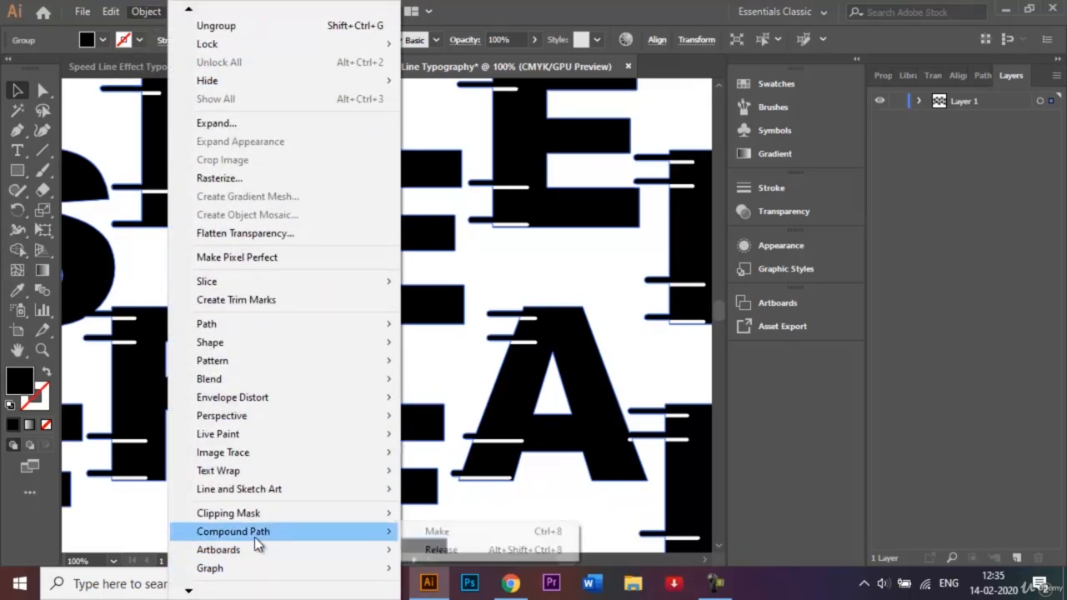
click(439, 532)
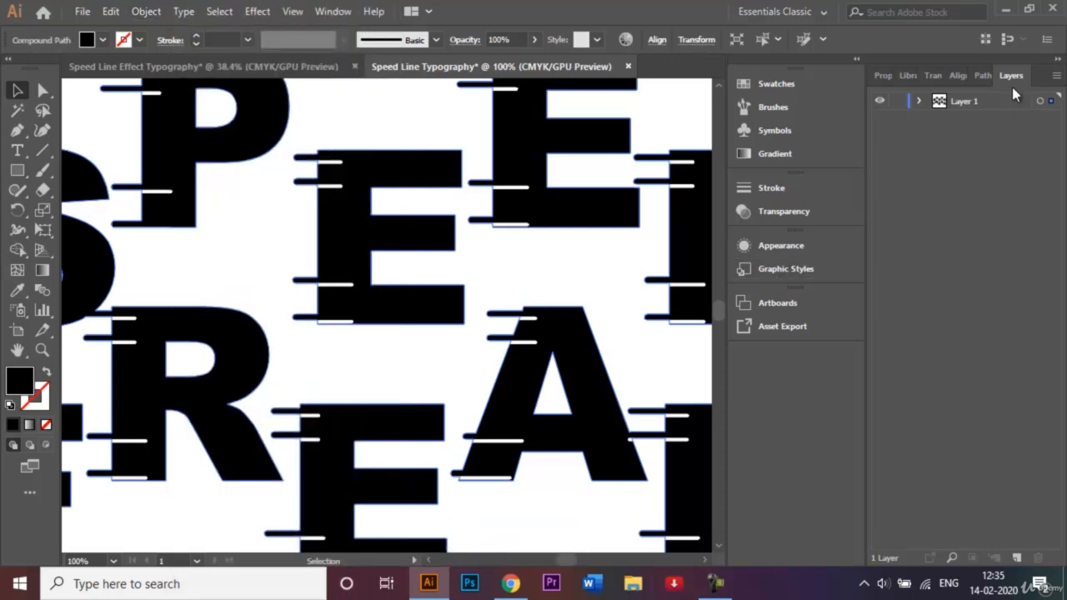
Apply Minus Front to the black compound path and deselect it
click(982, 75)
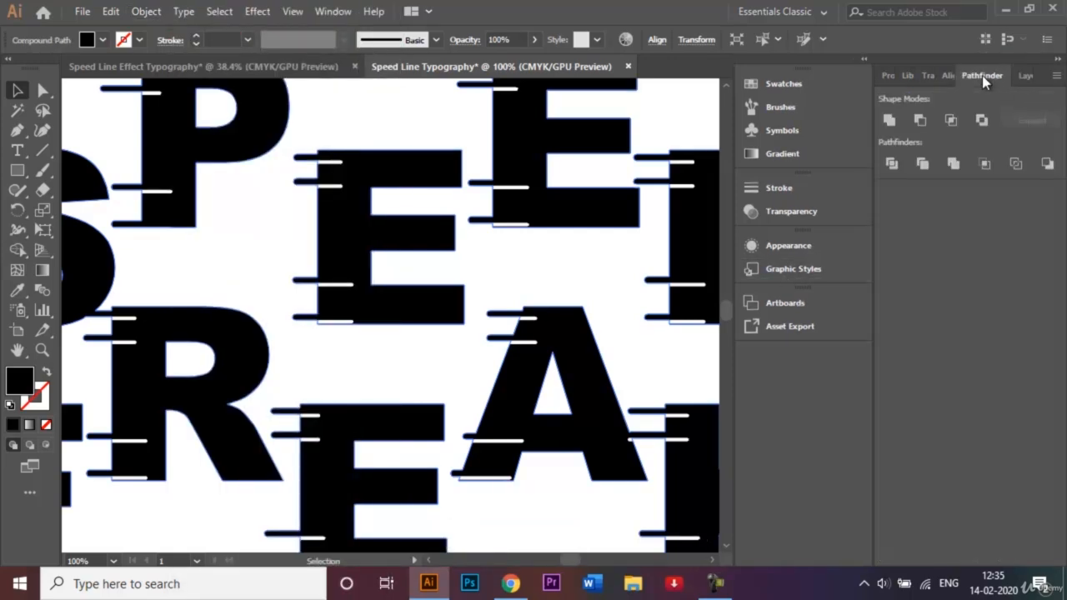
click(926, 122)
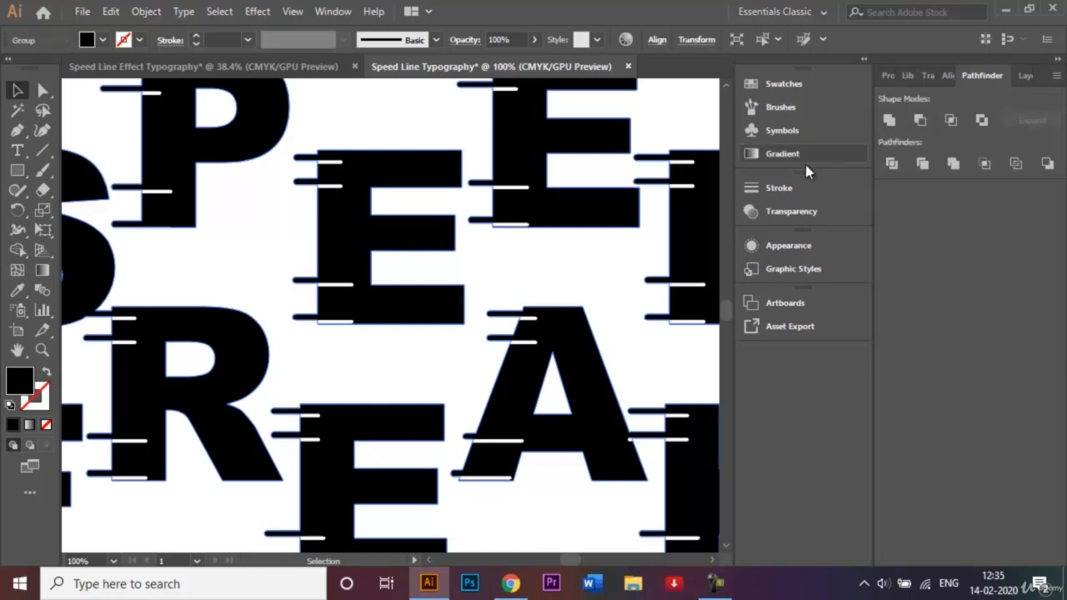
click(612, 250)
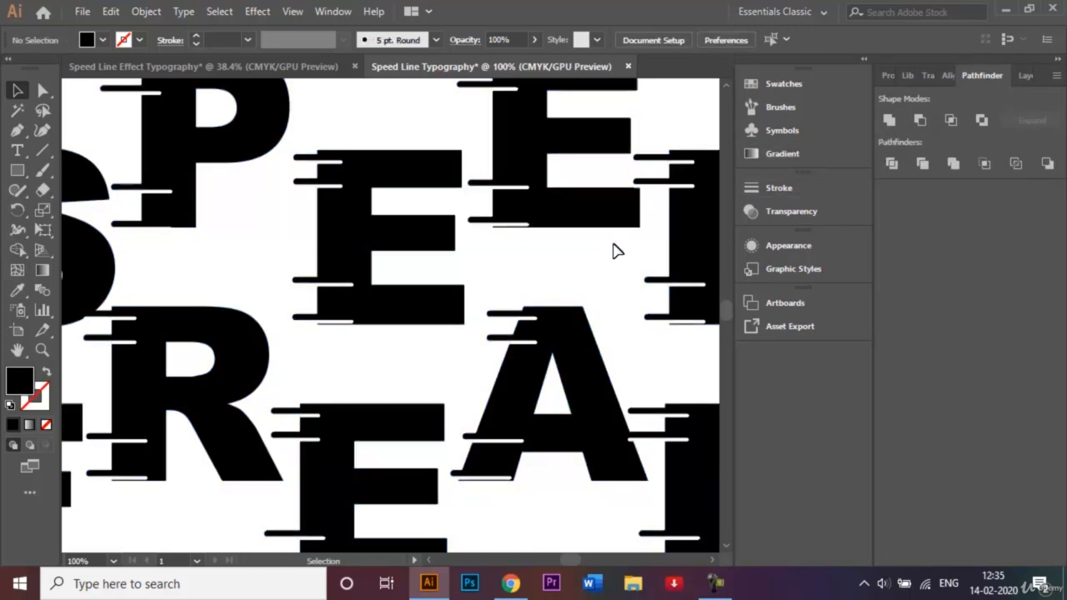
key(ctrl+minus)
key(ctrl+minus)
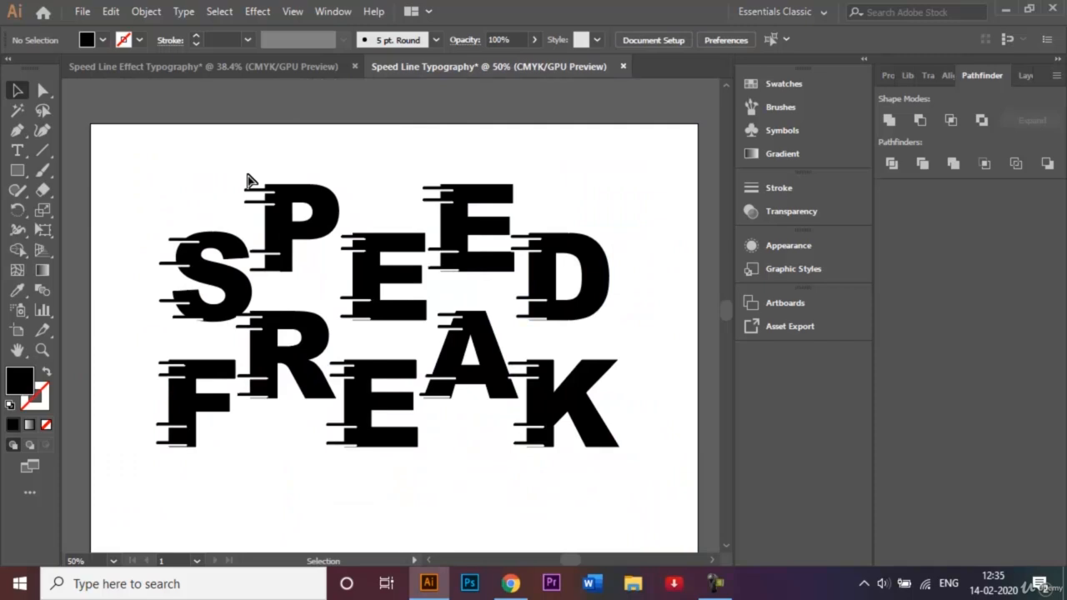
key(ctrl+minus)
key(ctrl+0)
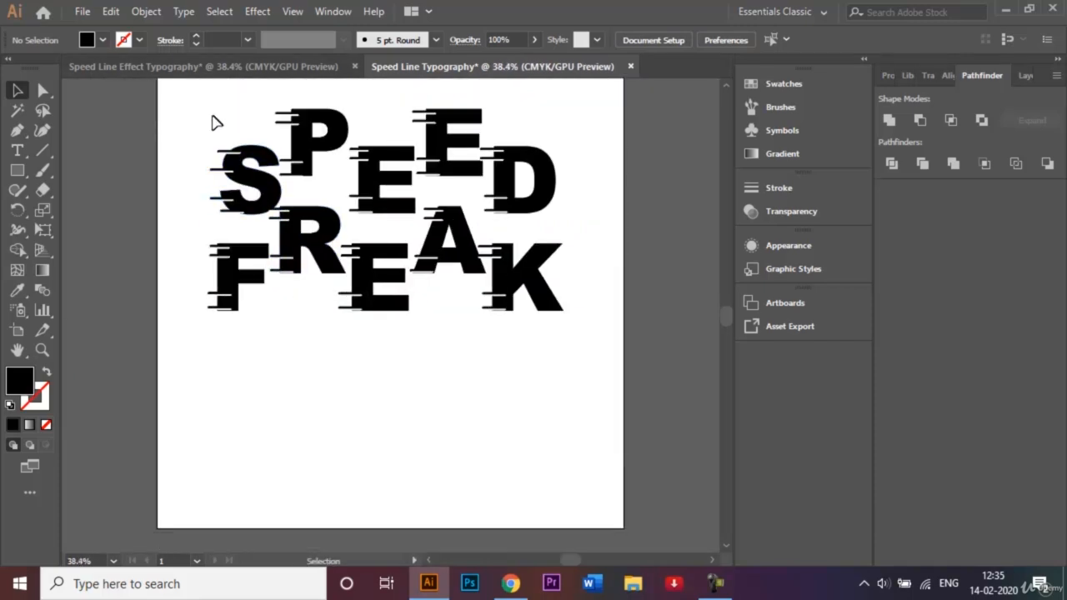
Move the whole SPEED FREAK artwork partly off the artboard's left edge to check the white lines against the grey canvas
drag(205, 111, 593, 354)
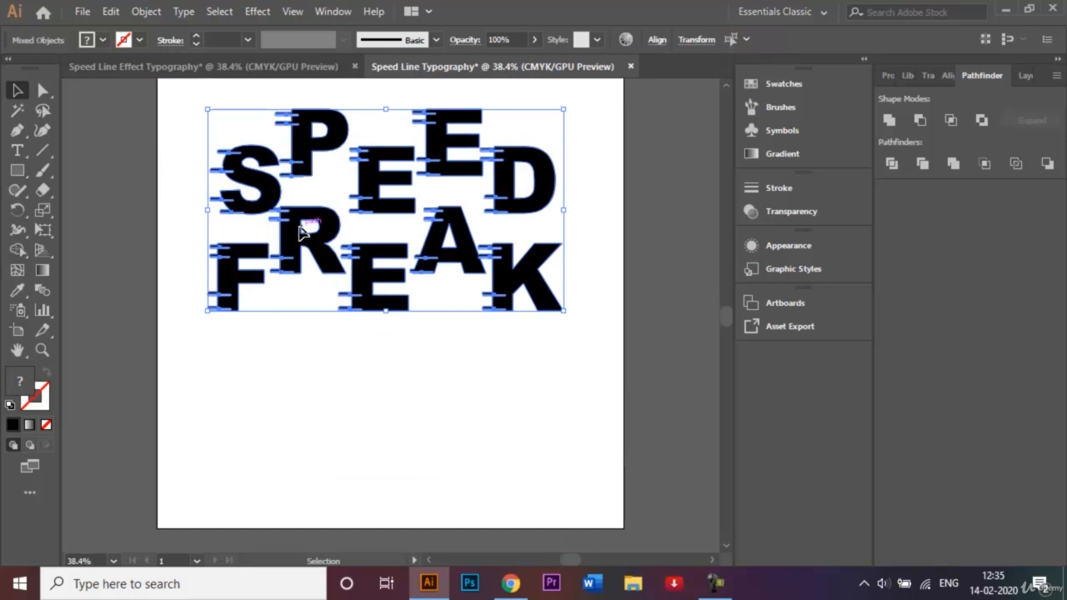
drag(302, 231, 155, 230)
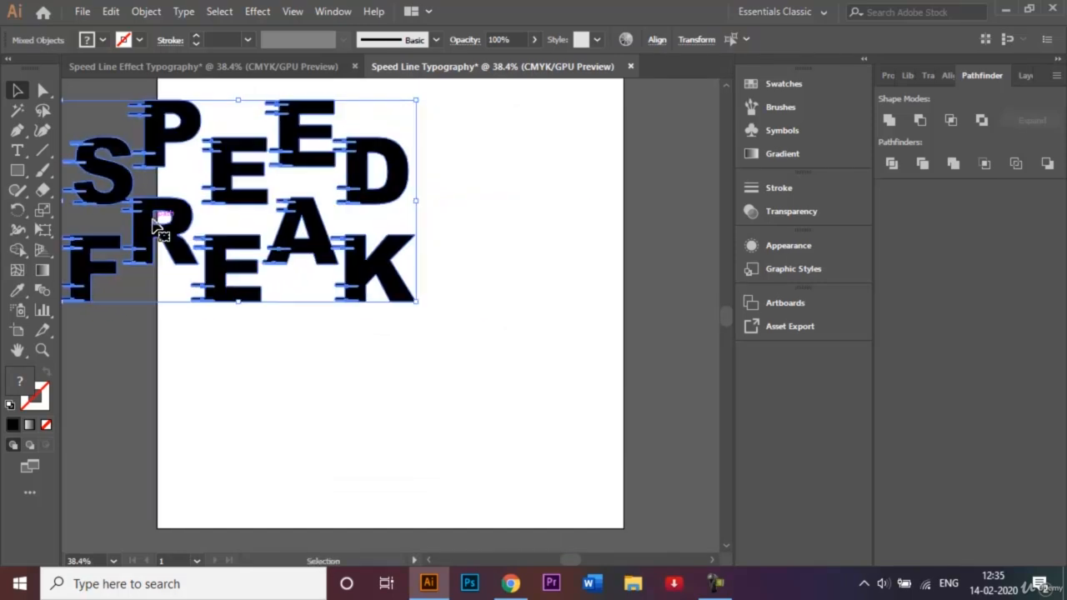
click(135, 342)
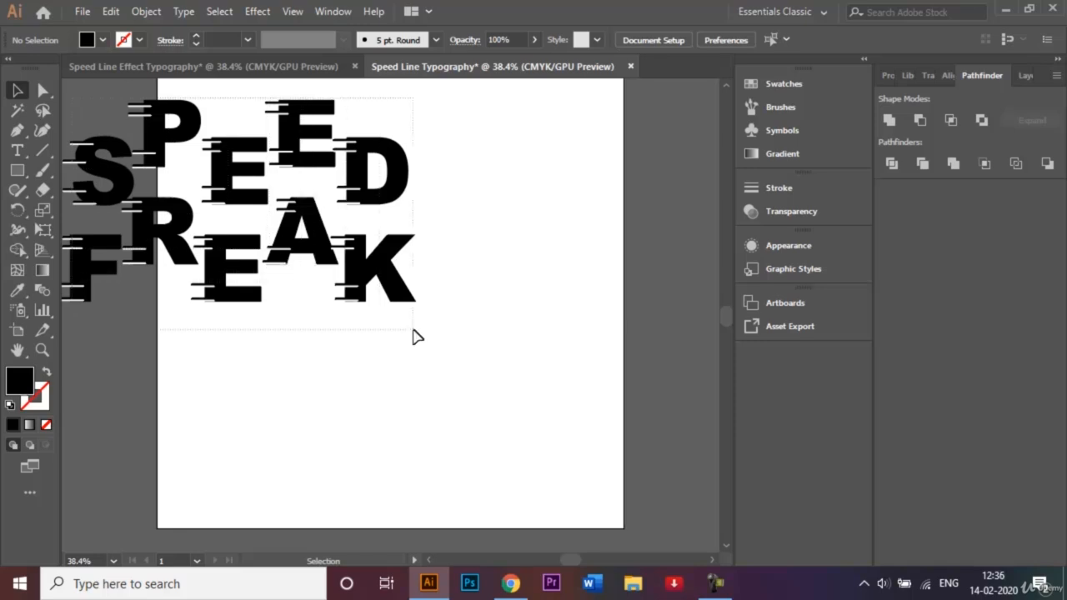
Try subtracting the white lines from the lettering with Minus Front on the whole artwork, and undo it
key(ctrl+a)
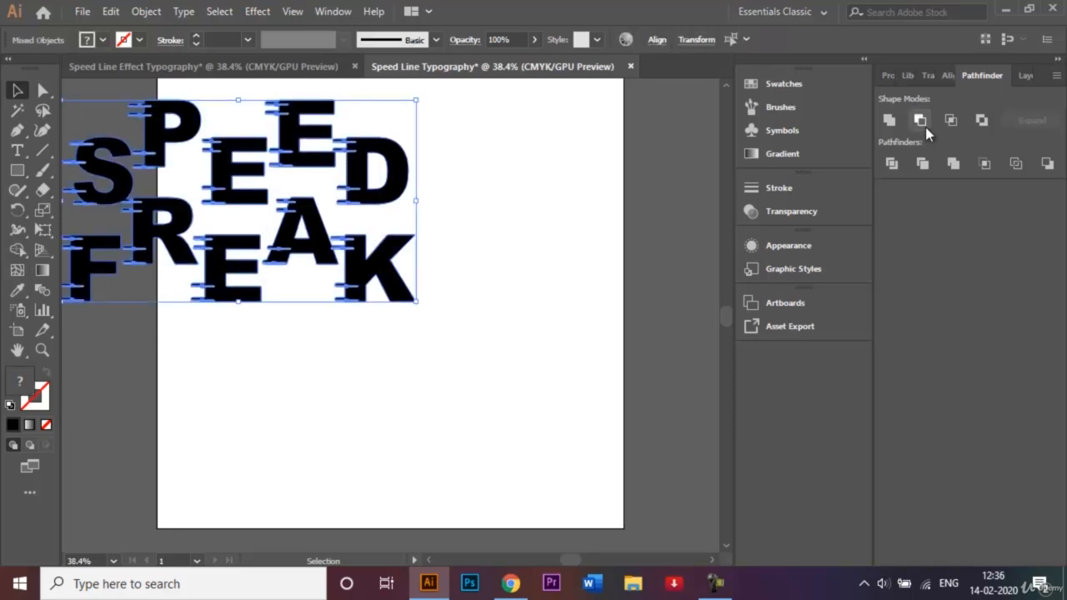
click(923, 125)
key(ctrl+z)
click(521, 111)
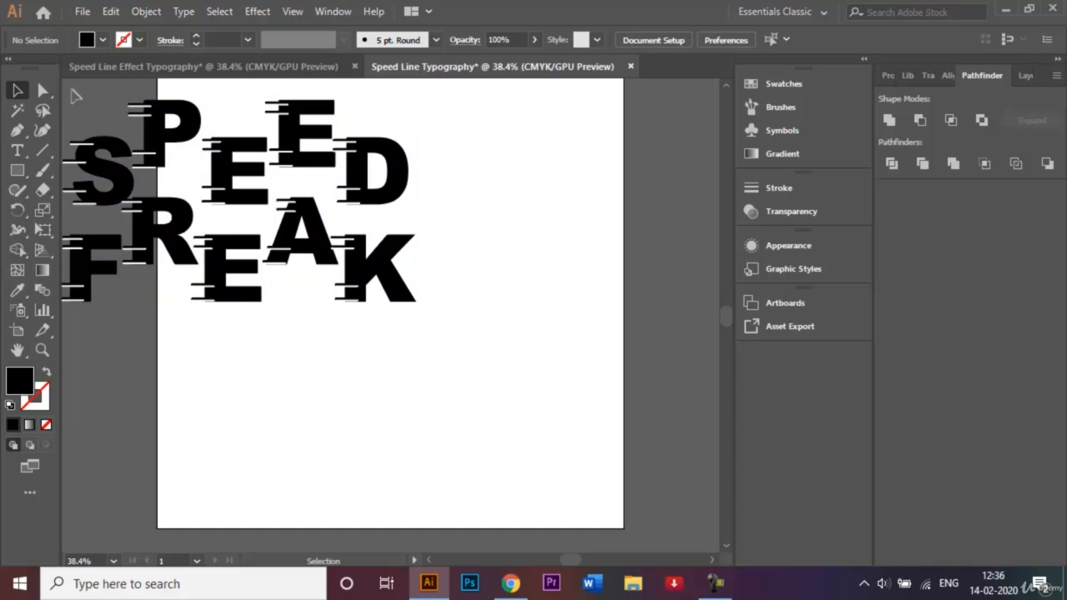
Move the whole SPEED FREAK artwork back onto the artboard, centred horizontally in its upper half
drag(74, 93, 433, 327)
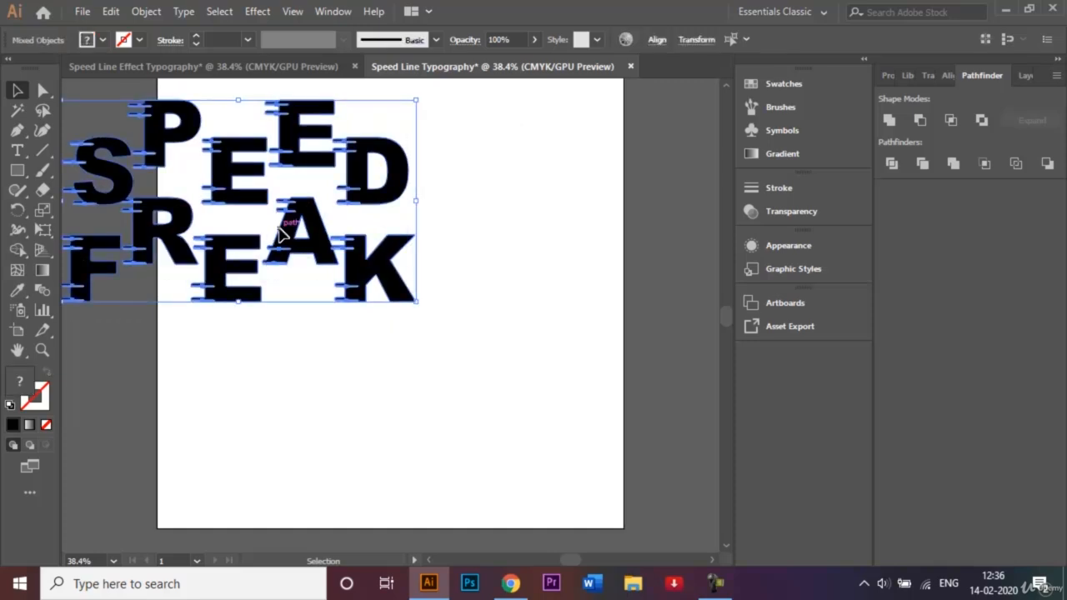
drag(280, 234, 427, 274)
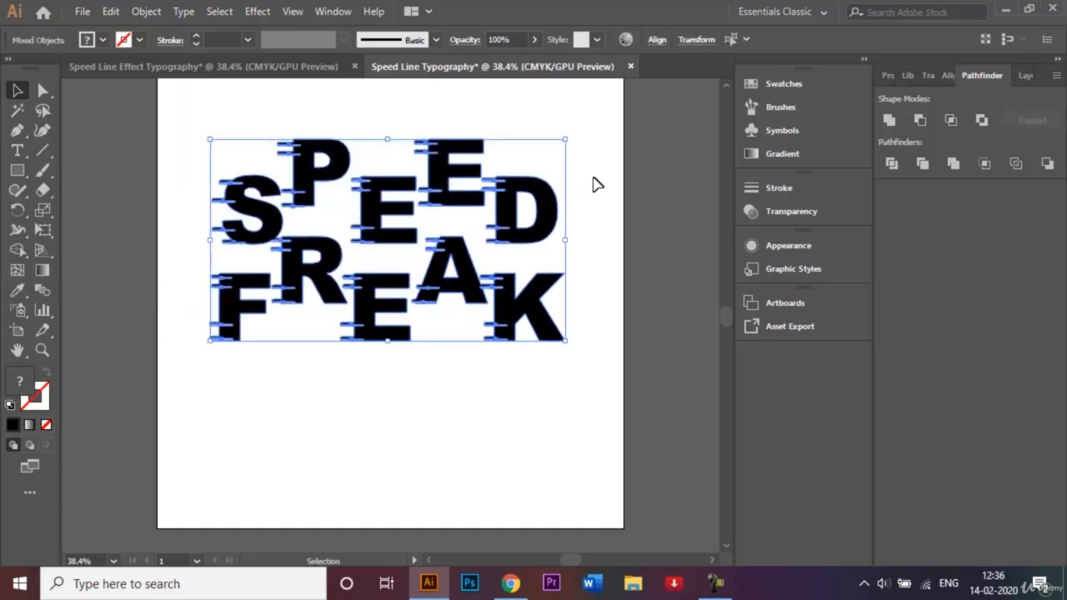
Make a compound path from the whole SPEED FREAK artwork, apply Minus Front to it and deselect it
click(143, 11)
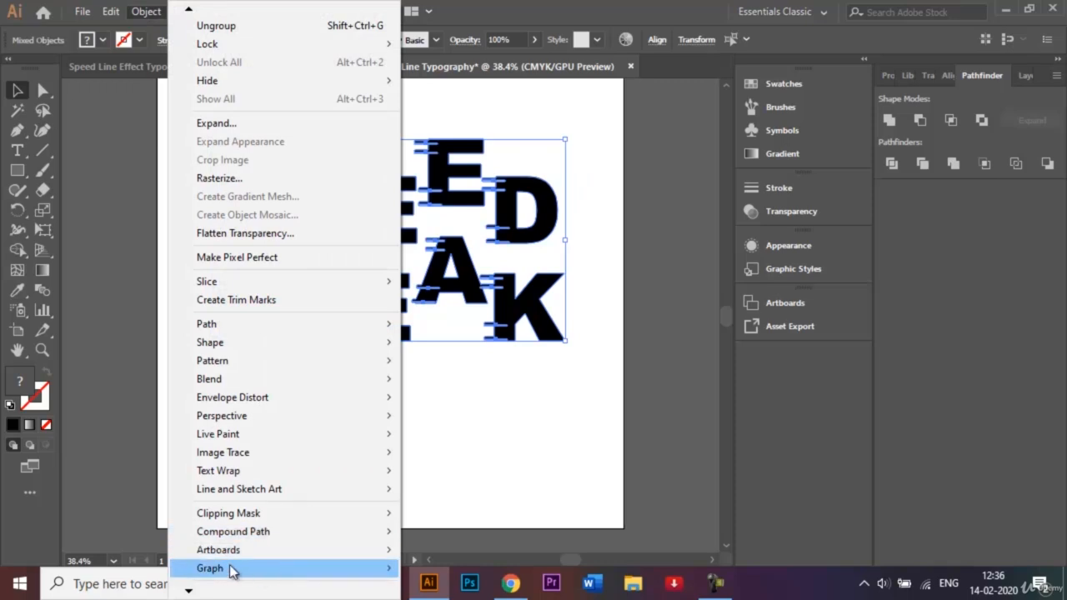
mouse_move(190, 592)
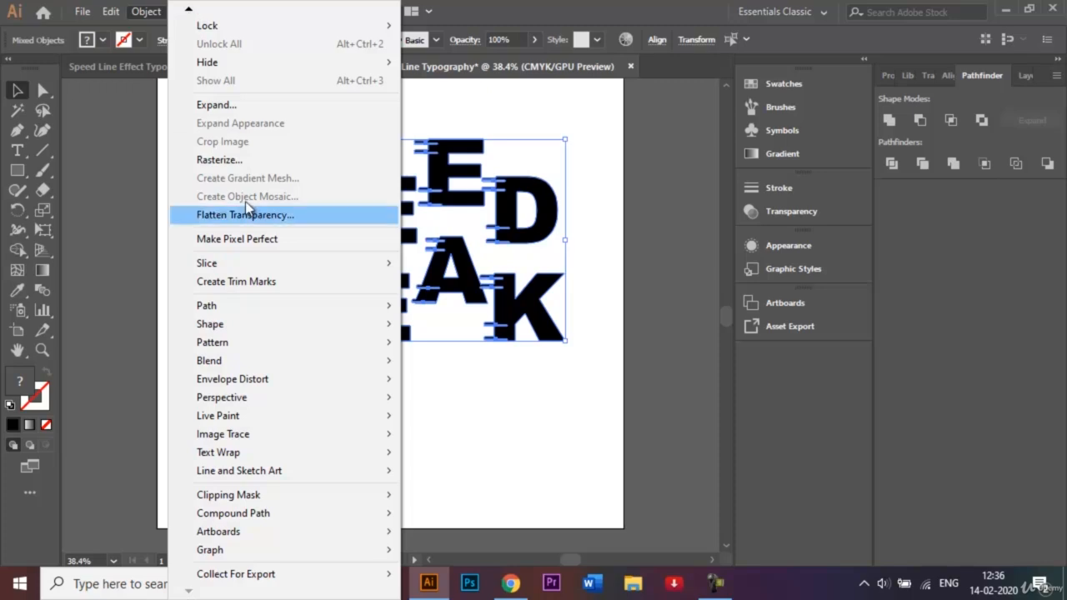
mouse_move(363, 513)
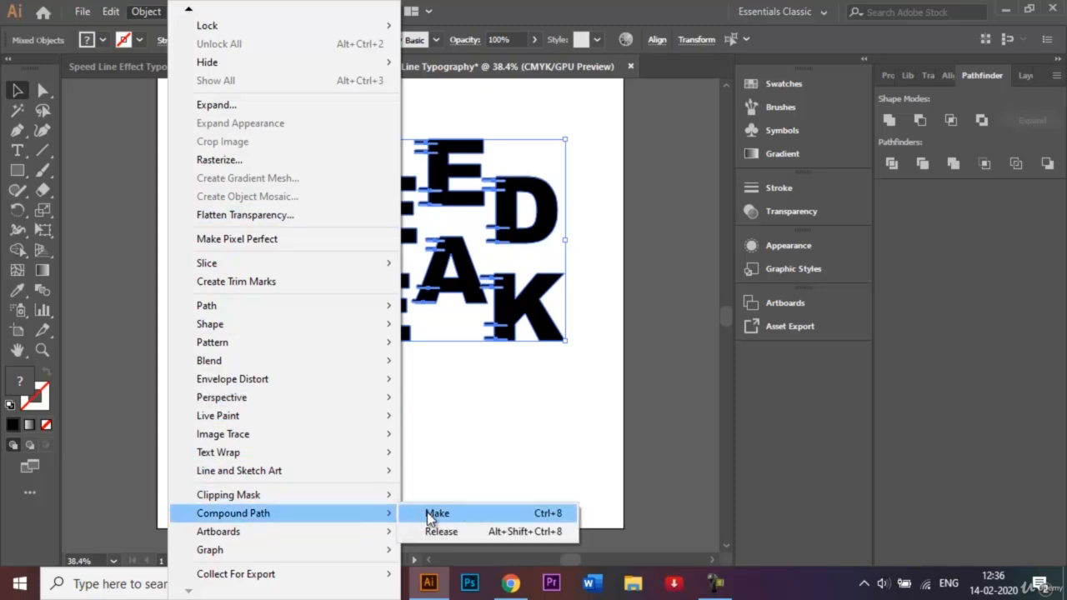
click(432, 513)
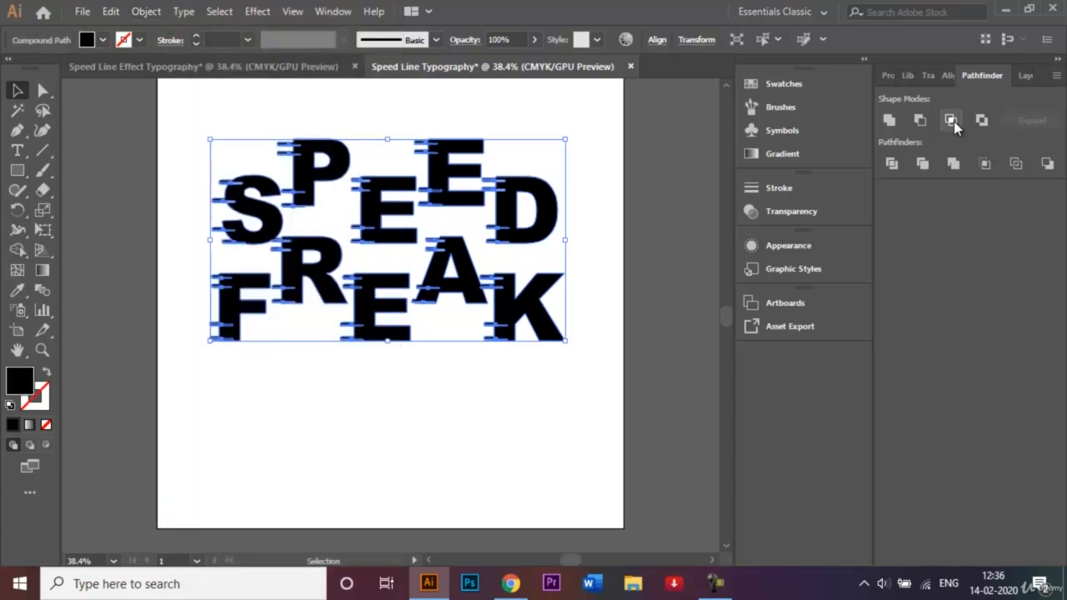
click(920, 120)
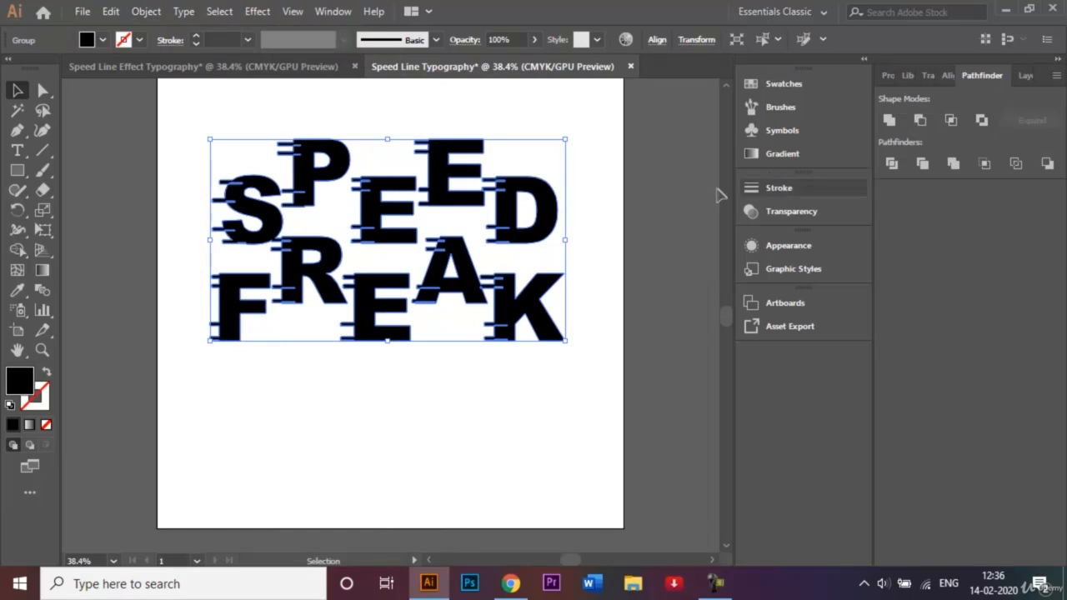
click(619, 208)
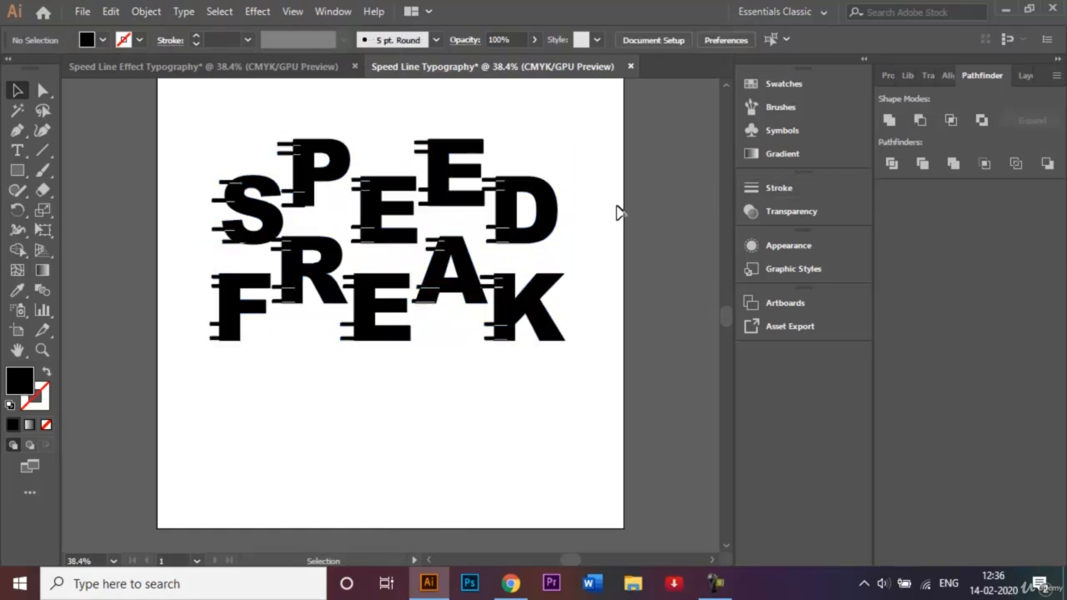
Move the whole lettering partly off the artboard and back to check the line cuts against the grey canvas, and inspect them close up
drag(200, 91, 526, 369)
drag(319, 209, 157, 201)
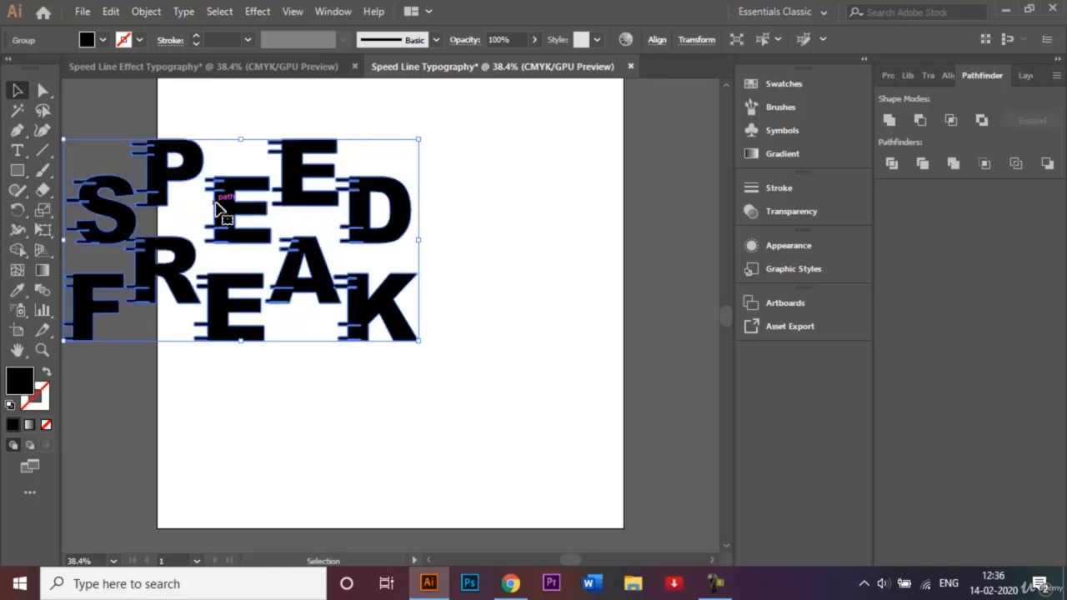
drag(223, 208, 363, 225)
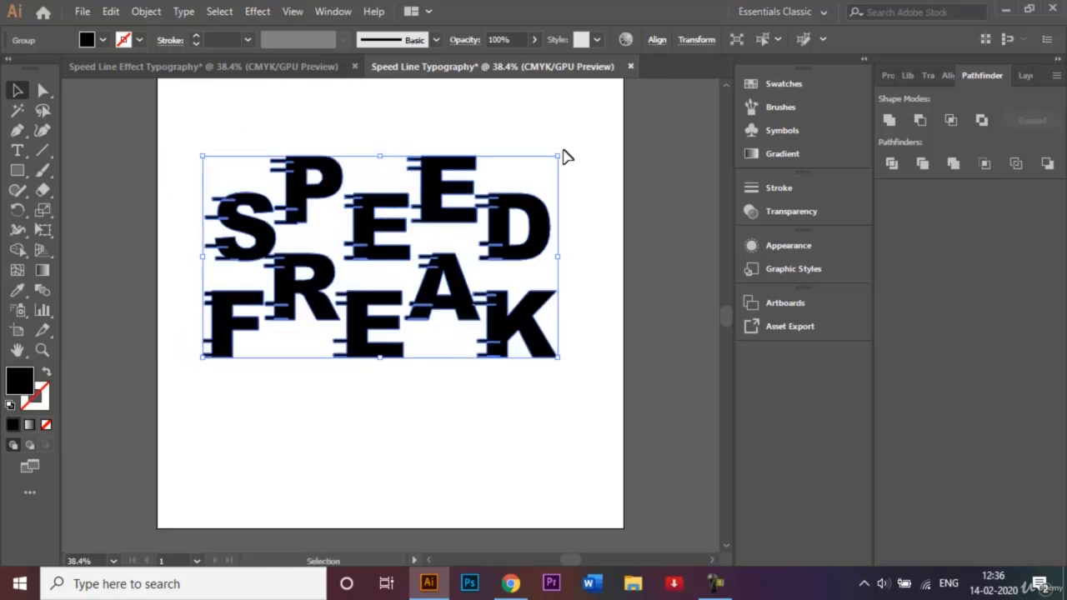
click(593, 157)
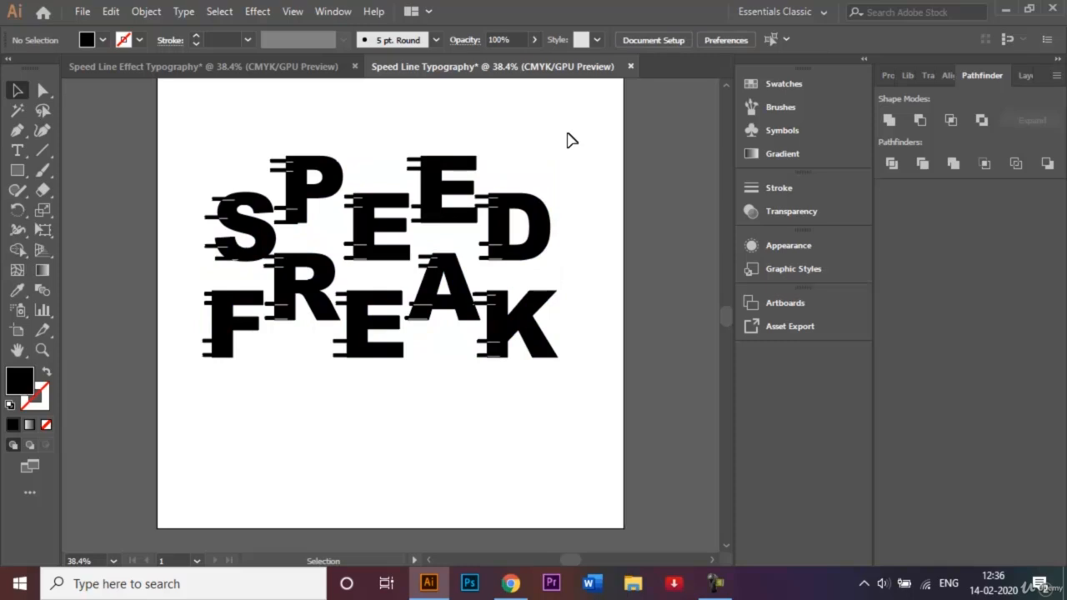
key(ctrl+plus)
key(ctrl+plus)
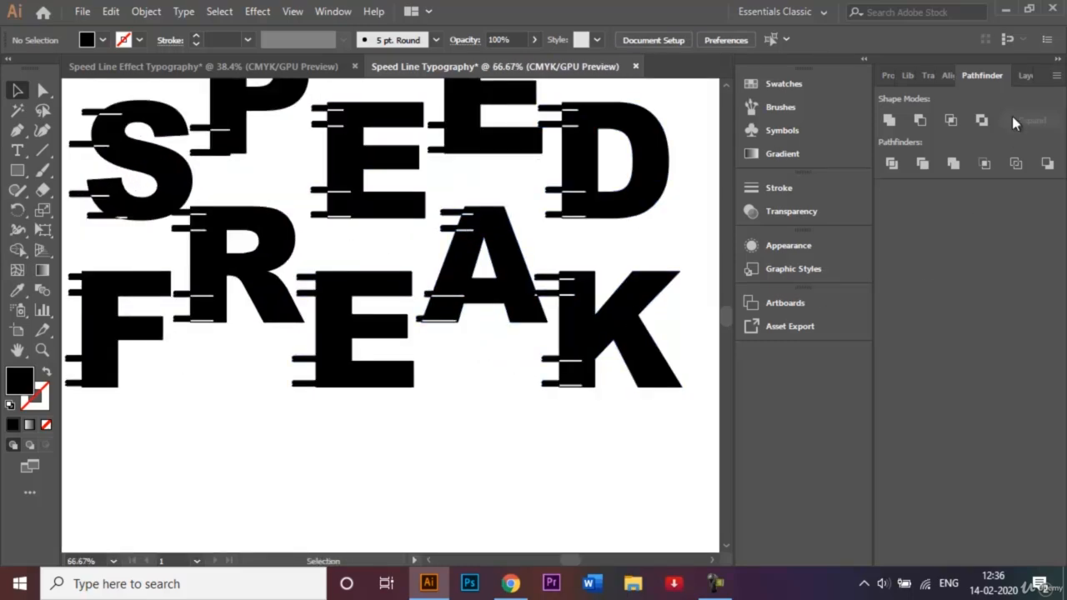
click(1024, 76)
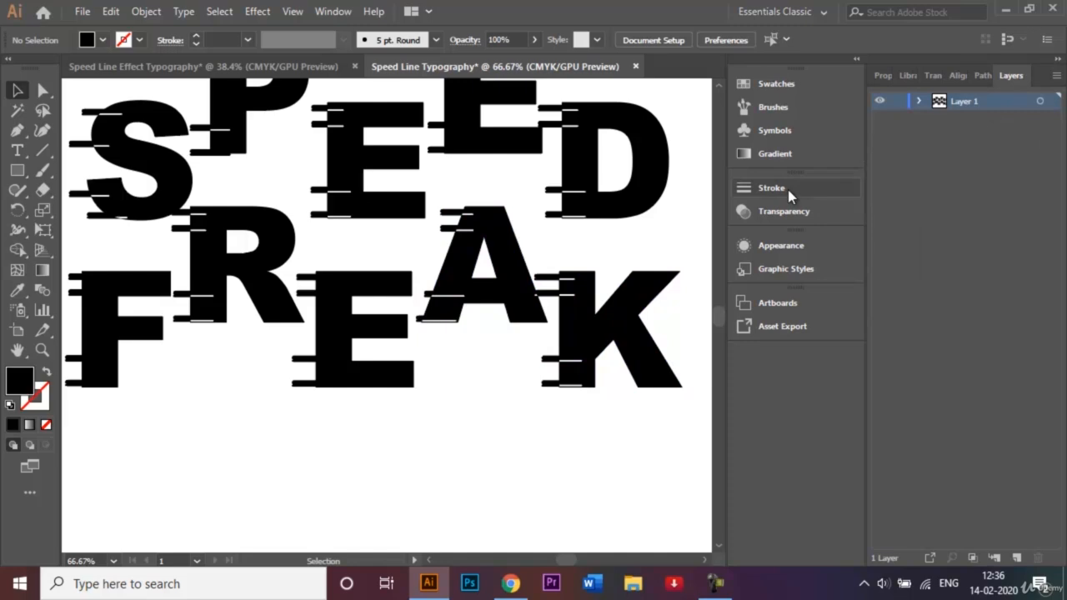
key(ctrl+0)
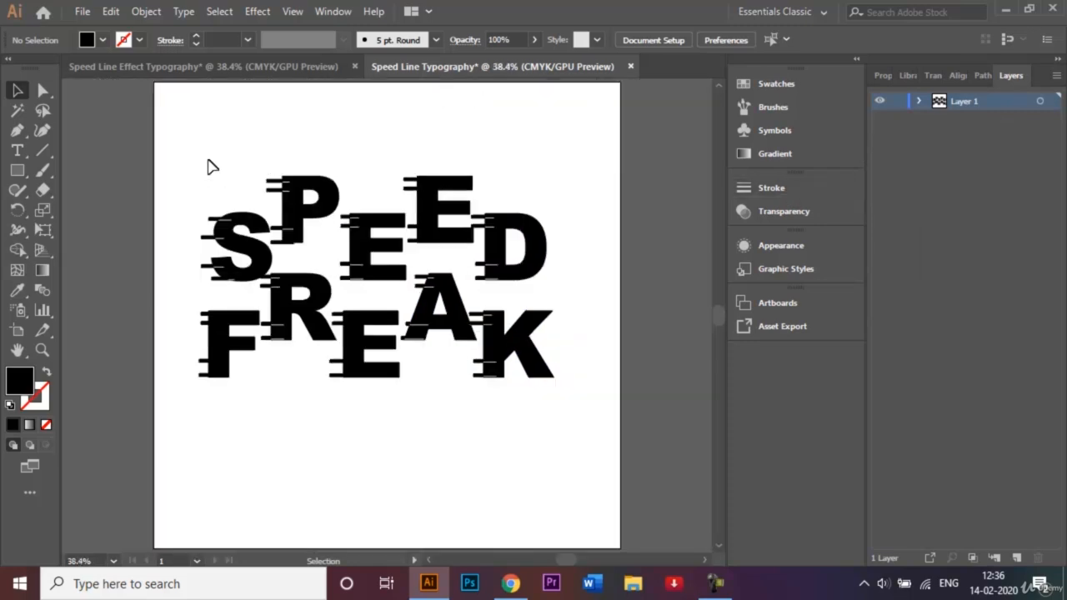
Apply an Envelope Distort warp to the whole SPEED FREAK artwork with the Rise style, horizontal, at 20% bend
drag(210, 166, 578, 428)
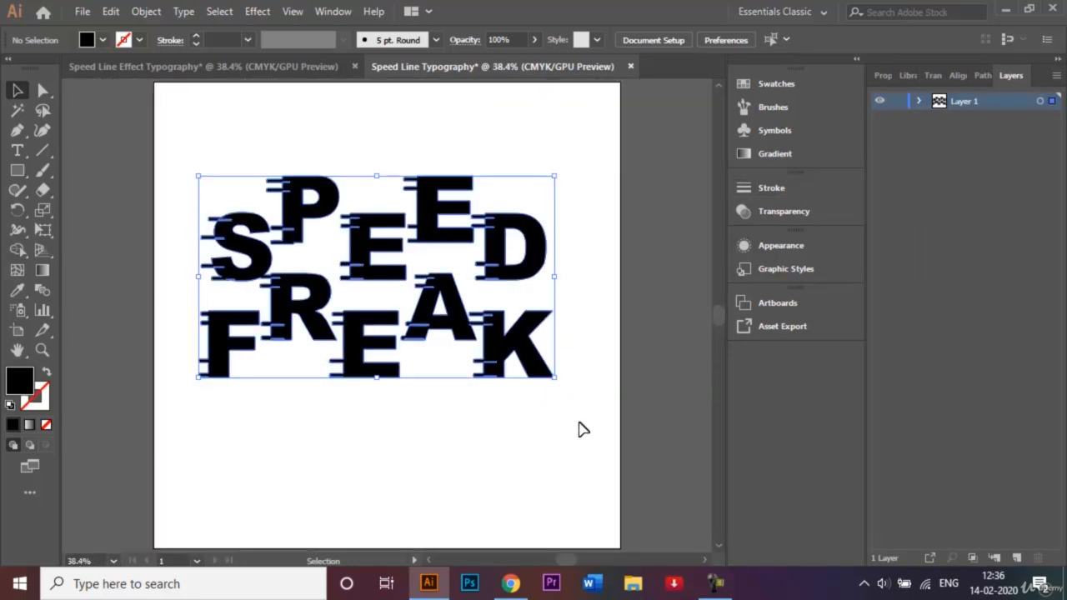
click(147, 11)
mouse_move(239, 384)
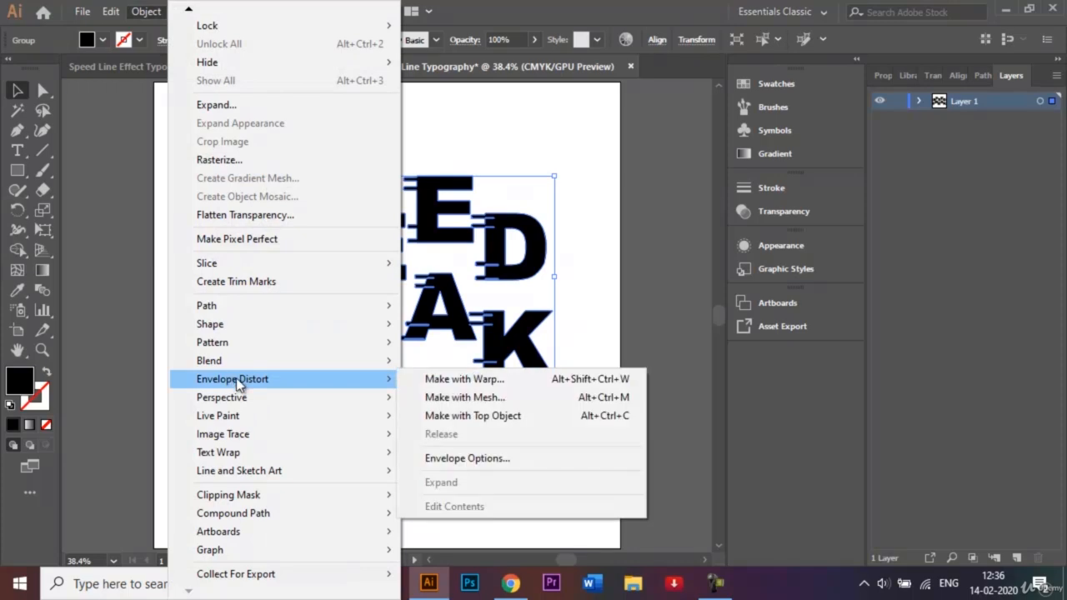
click(458, 379)
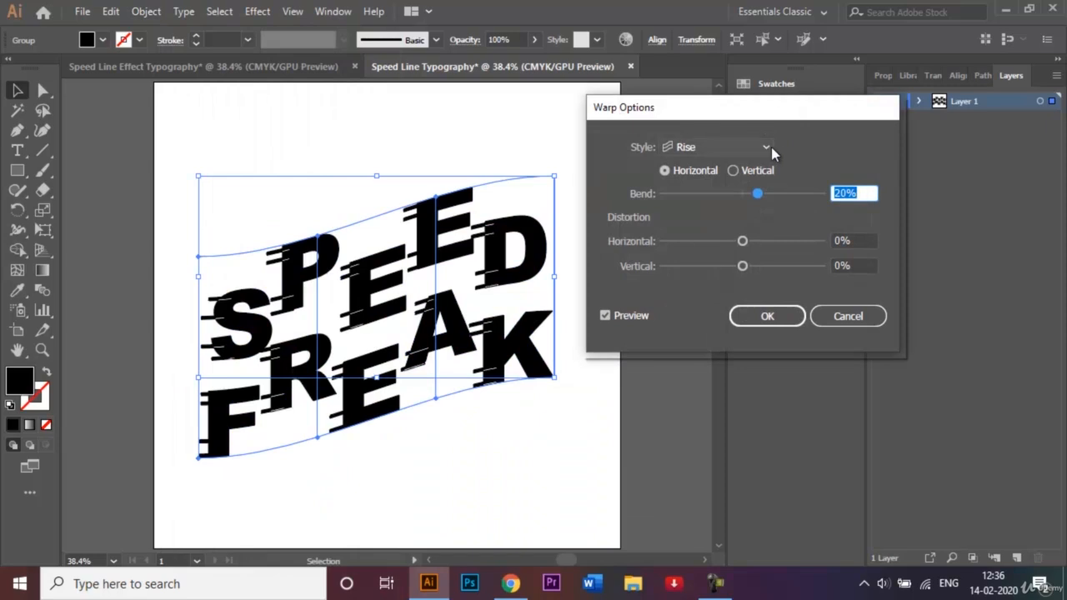
click(765, 147)
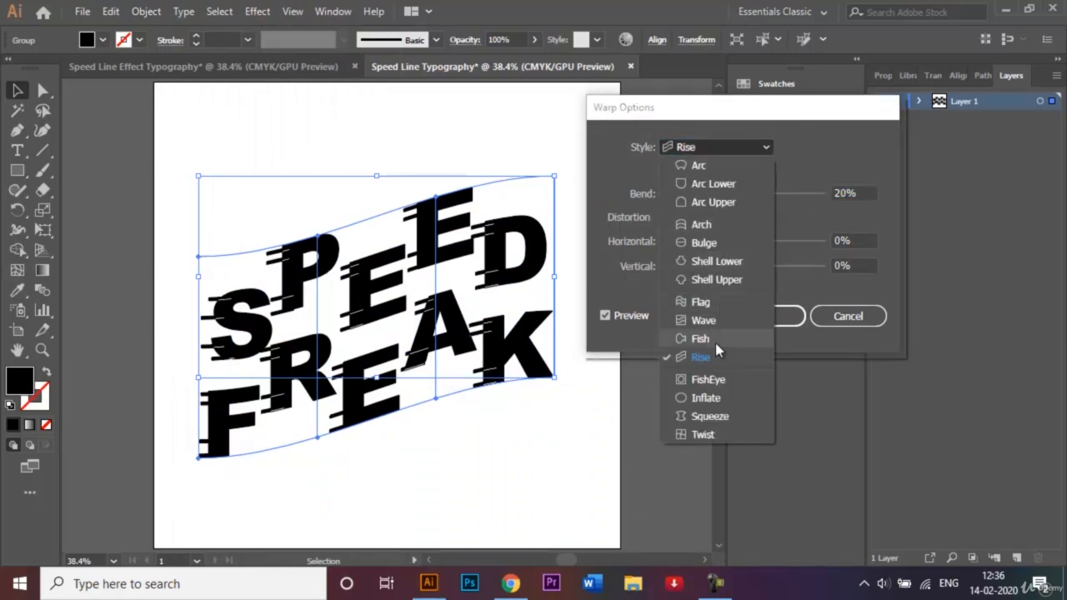
click(715, 362)
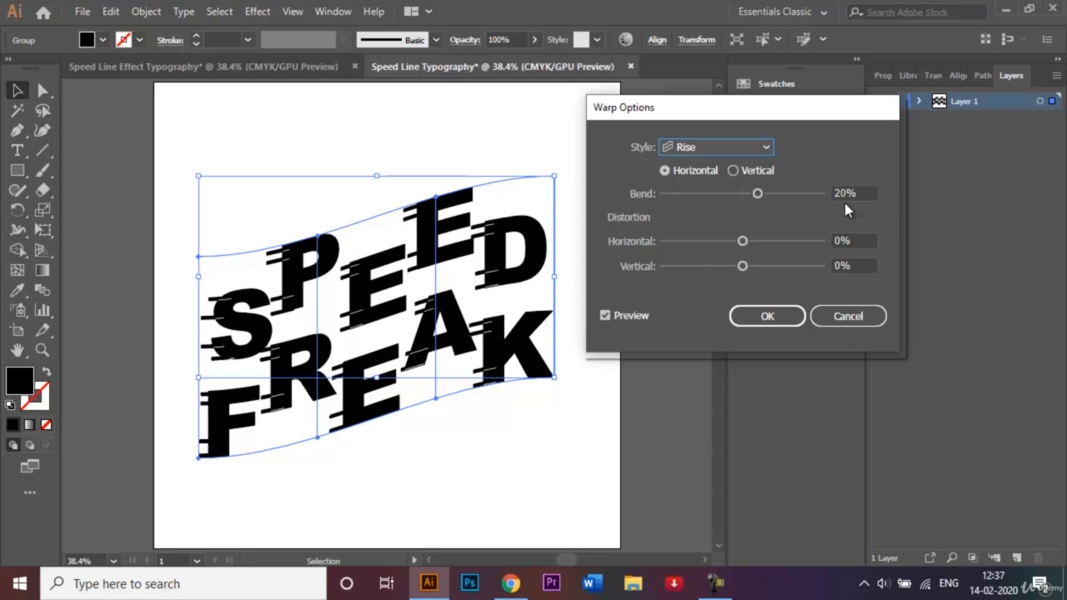
click(776, 318)
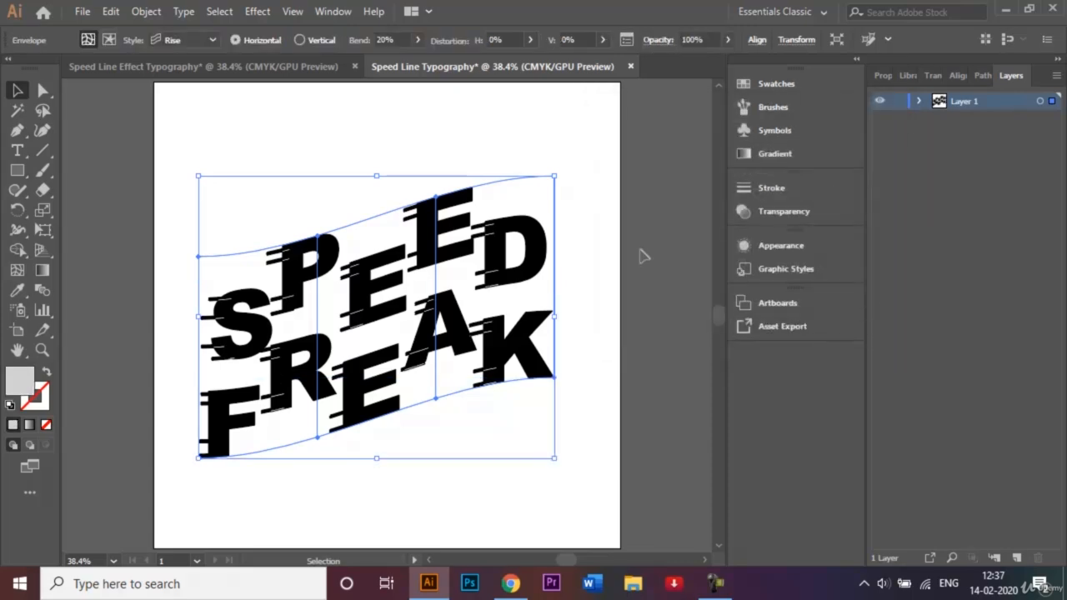
click(643, 256)
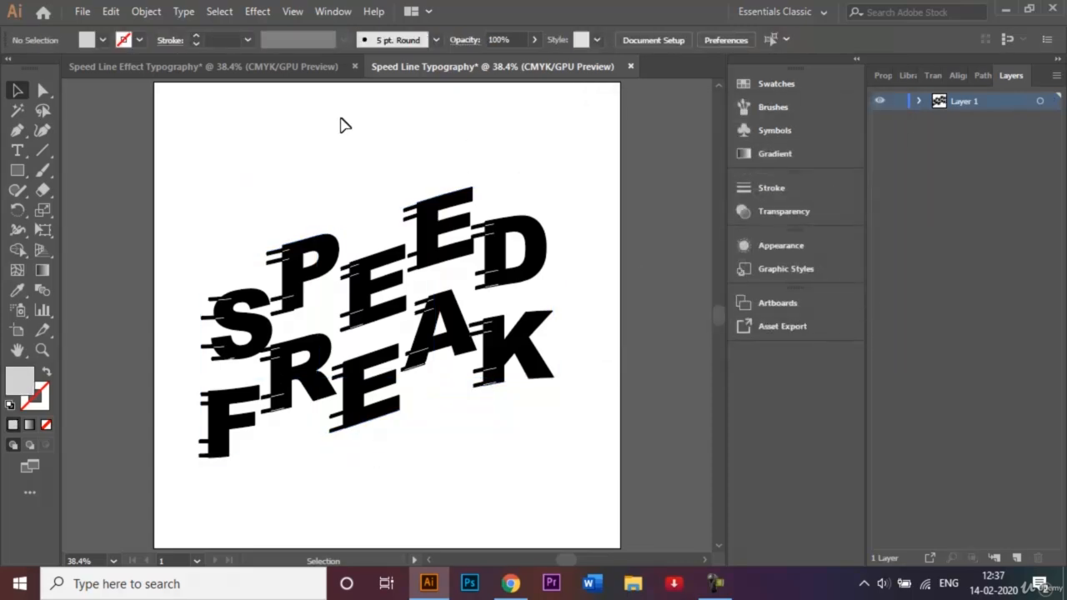
Draw a mid-light grey rectangle without a stroke that covers the entire artboard
click(15, 171)
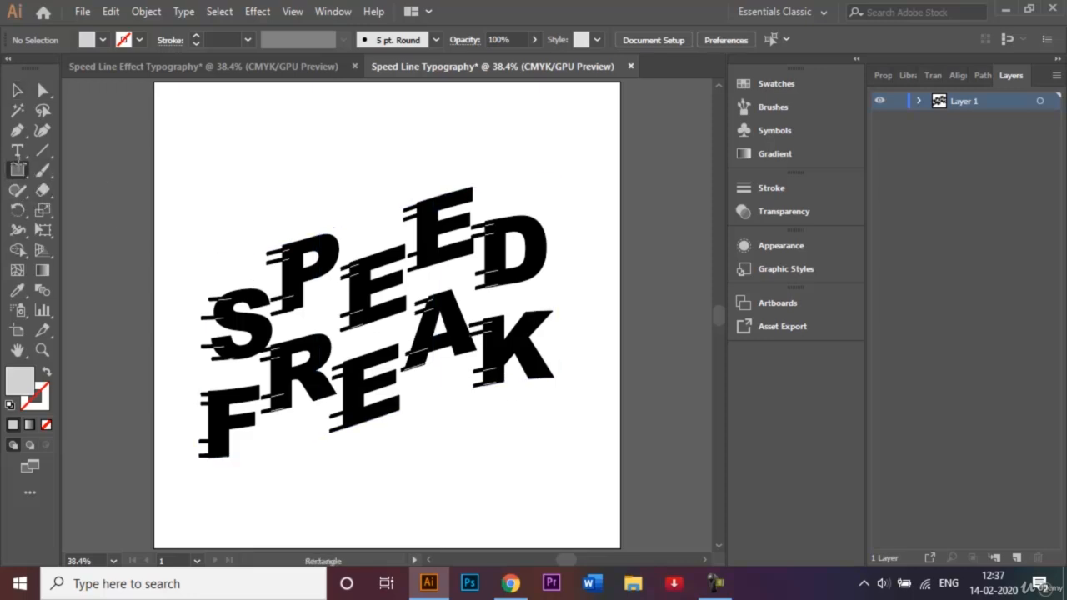
click(103, 40)
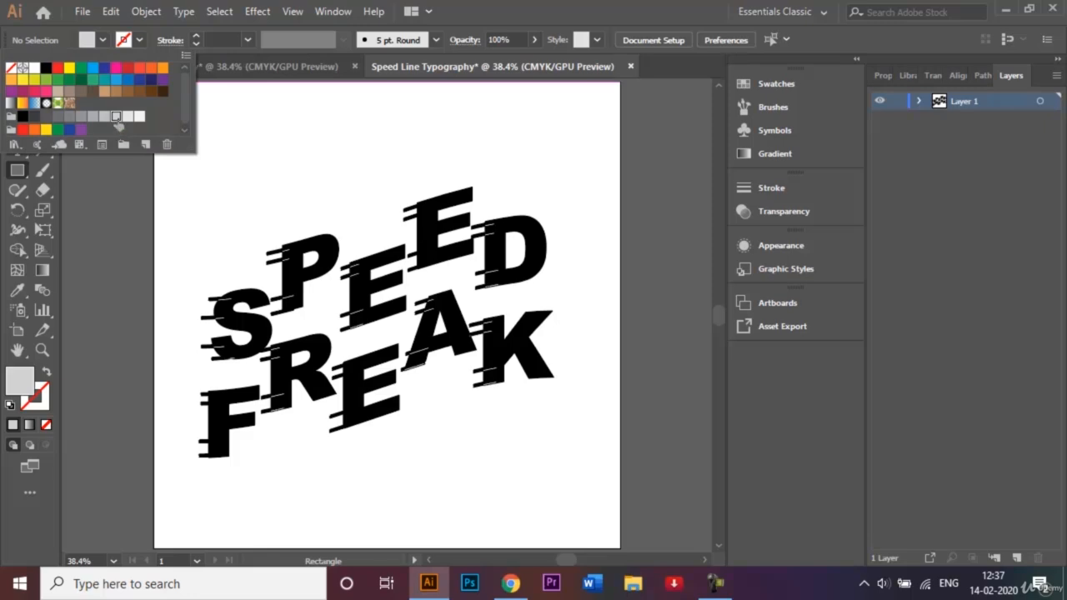
click(103, 117)
click(233, 187)
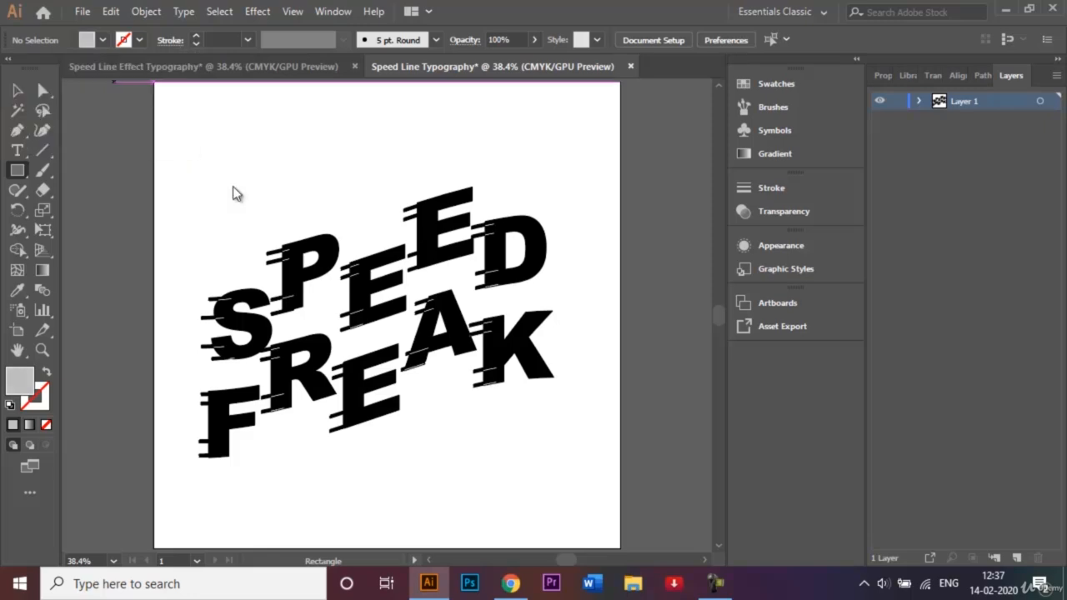
drag(155, 83, 620, 546)
Send the grey background rectangle to the back, behind the lettering, and deselect it
key(v)
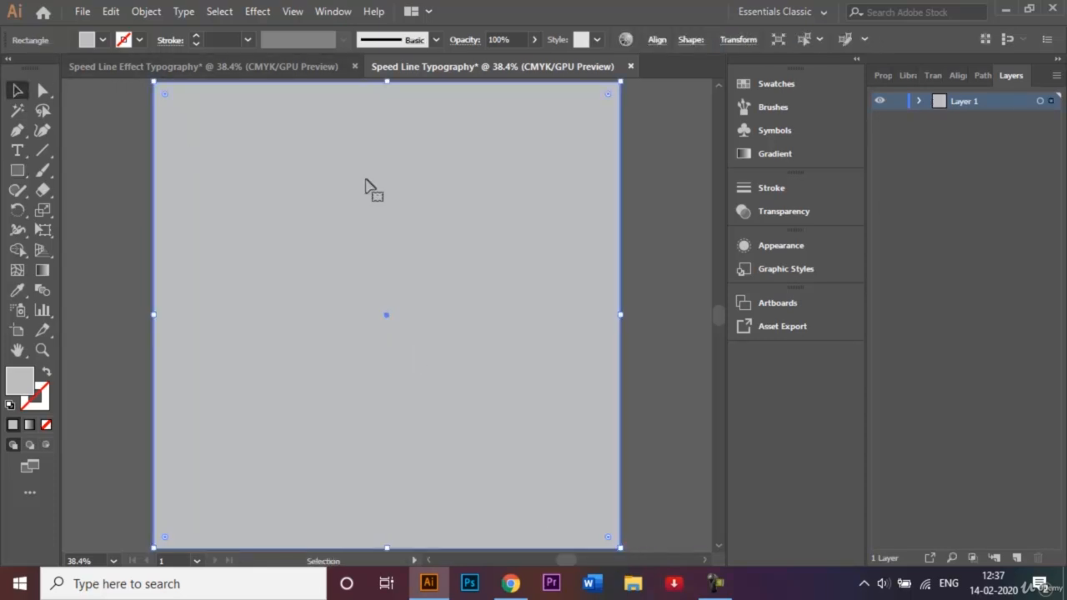
right_click(365, 179)
mouse_move(488, 442)
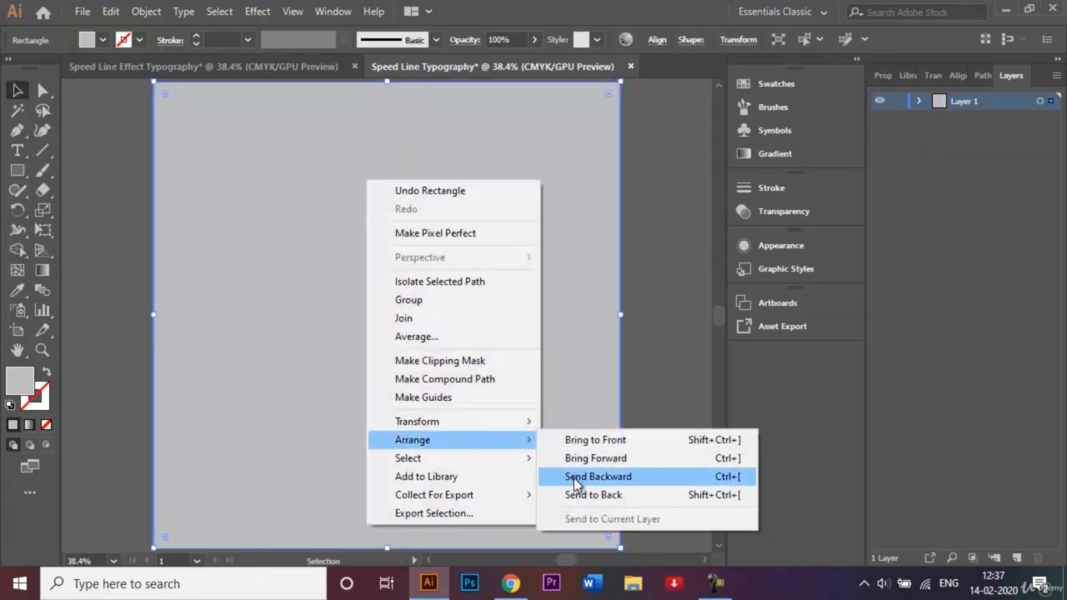
click(587, 495)
click(679, 386)
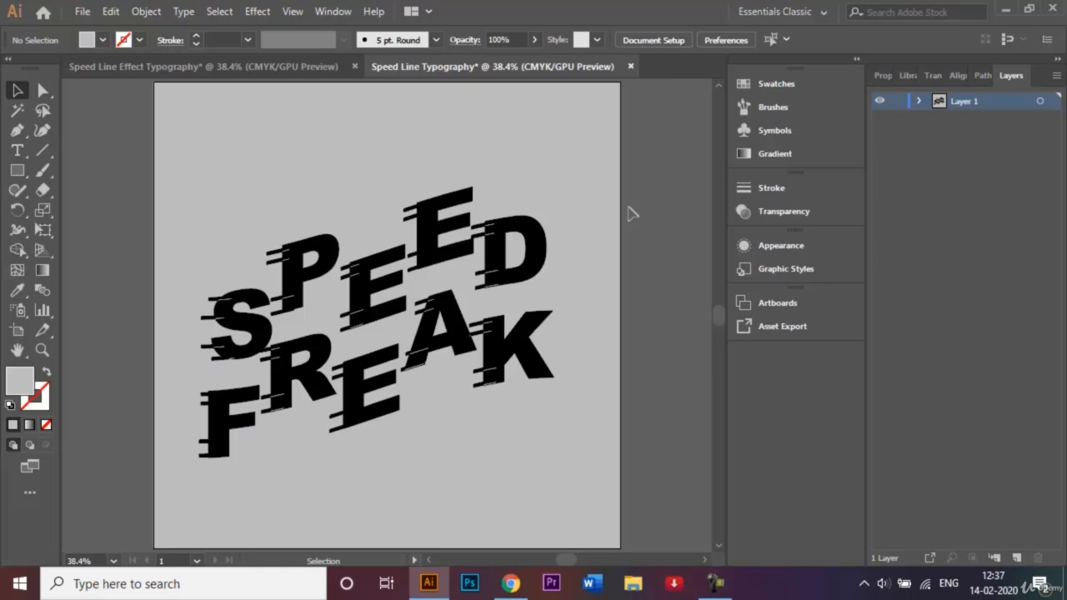
Save the document as Speed Line Typography.ai in Adobe Illustrator format with the Illustrator CC version and default options
click(82, 11)
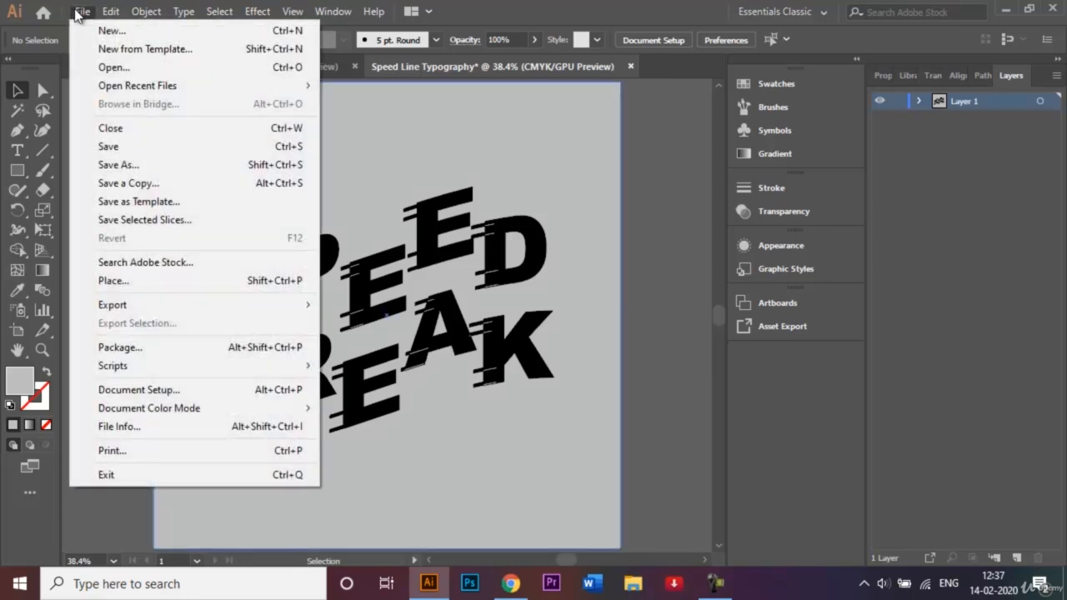
click(142, 165)
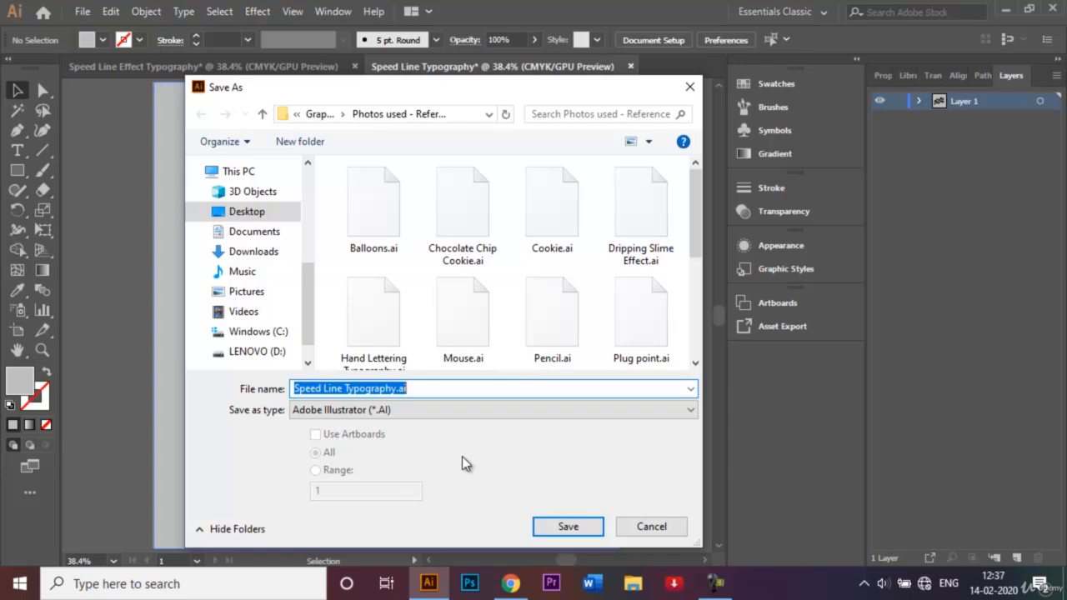
click(596, 532)
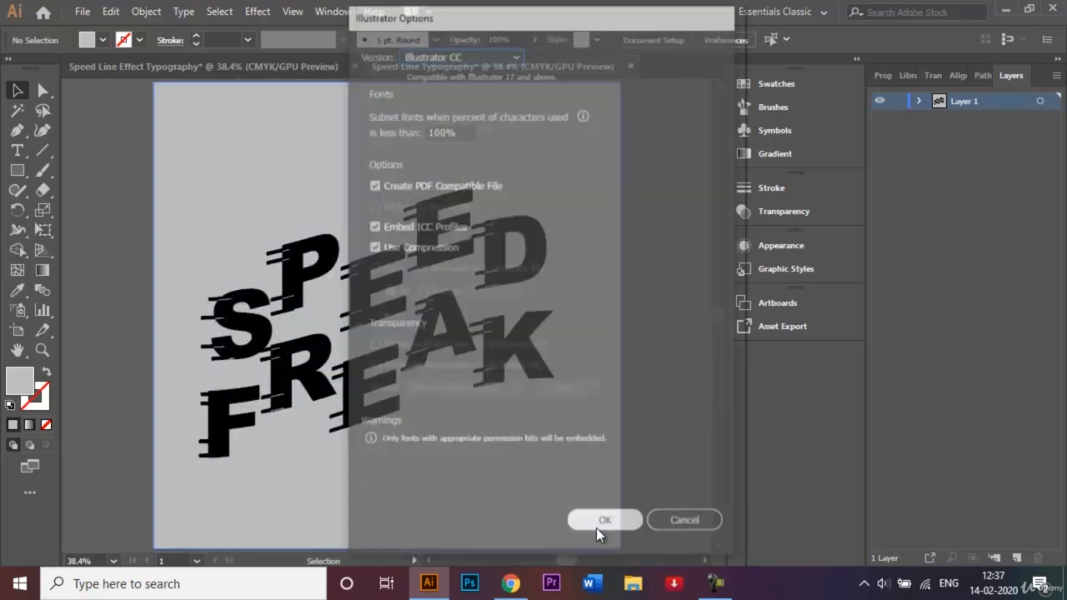
click(598, 528)
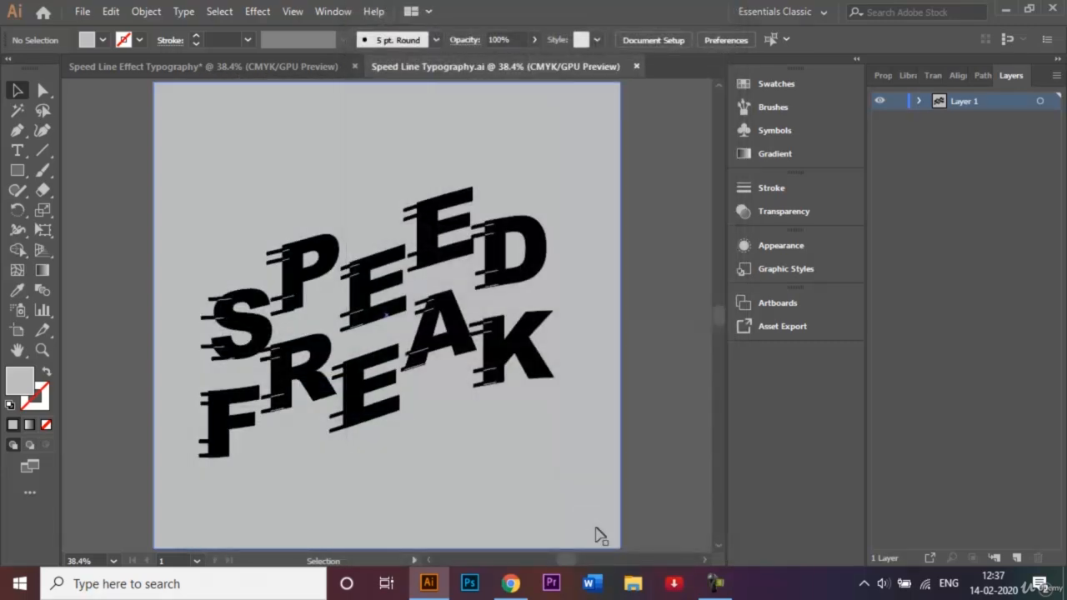